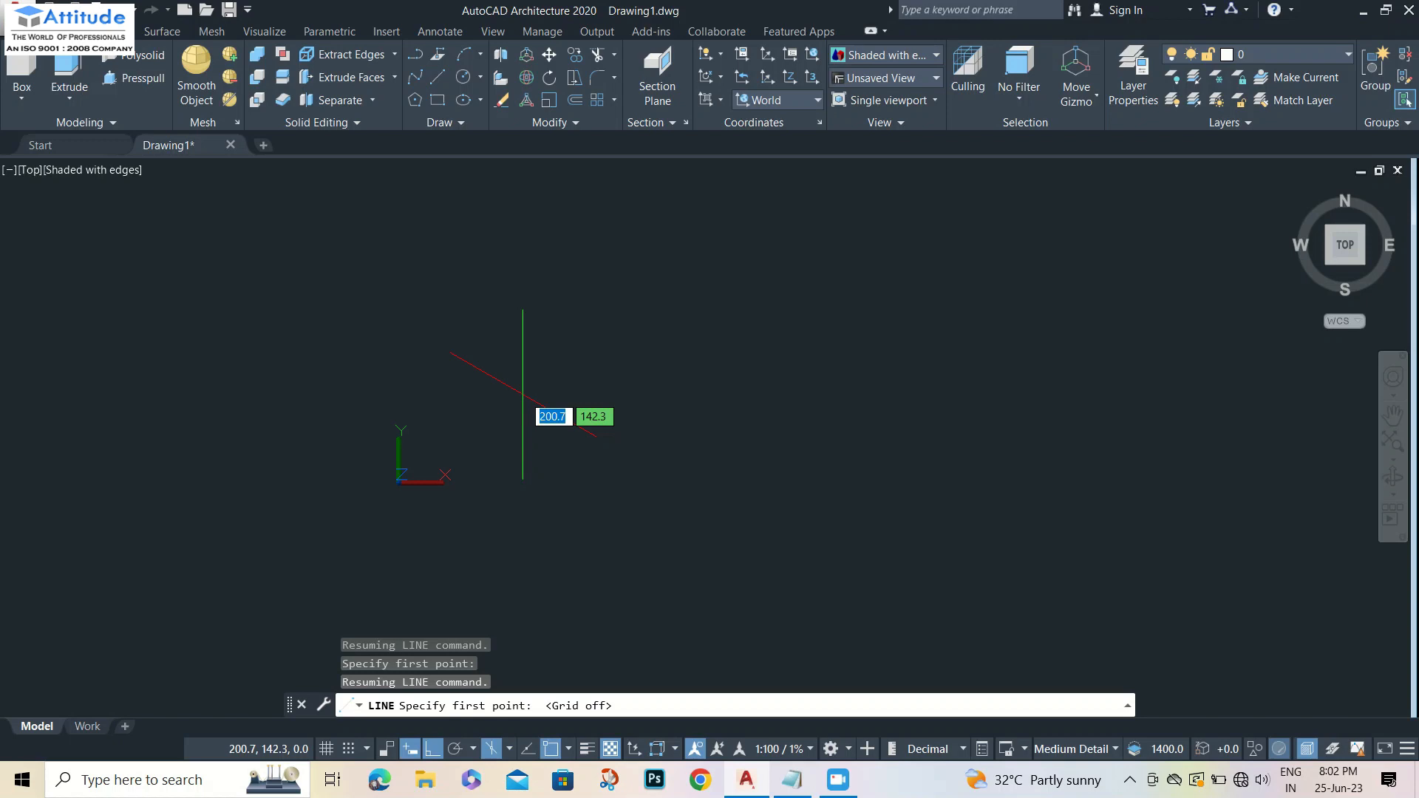
# Draw a 120-unit line descending rightward along the 30° isometric axis, continued by a 50-unit line straight down.
pyautogui.click(523, 394)
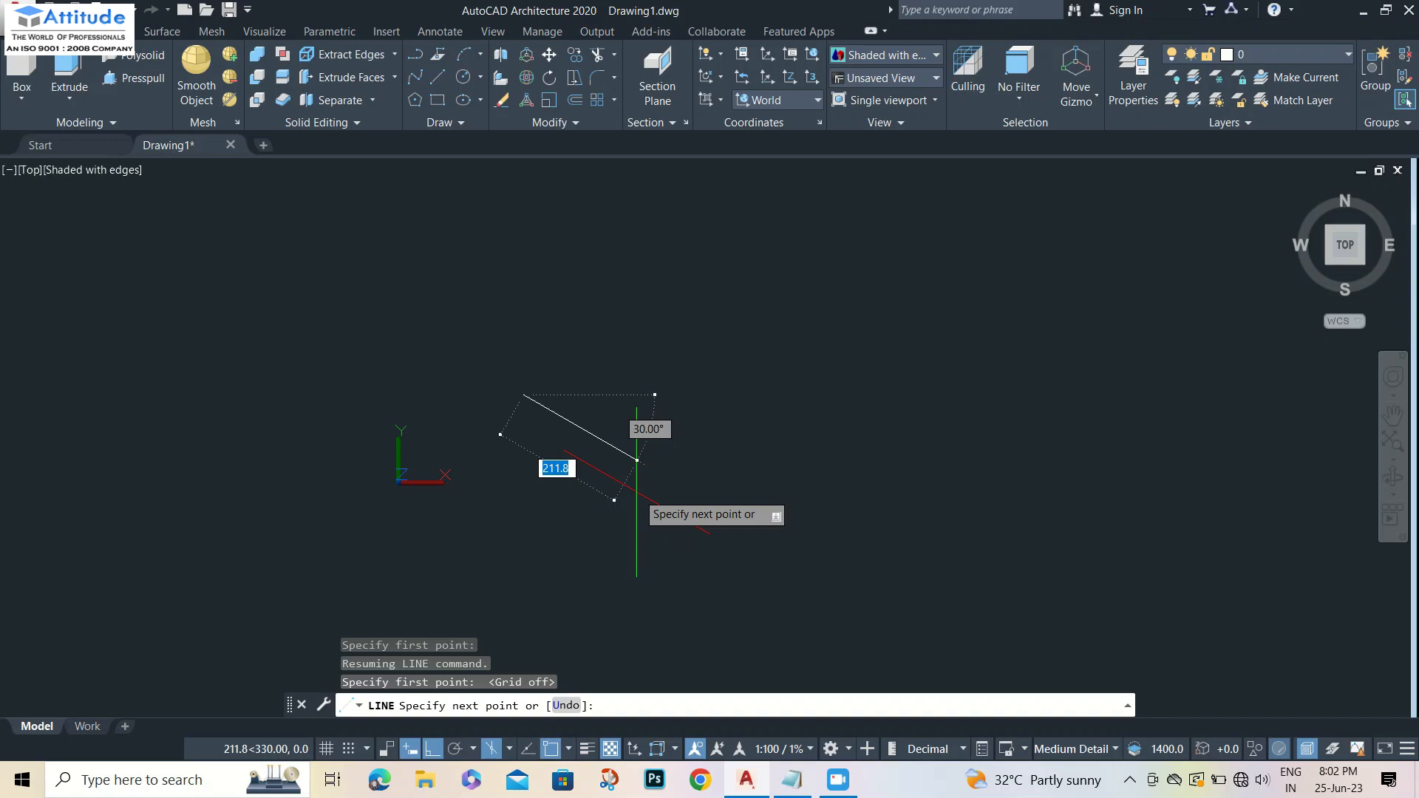
pyautogui.write('120')
pyautogui.press('Return')
pyautogui.scroll(4, 658, 449)
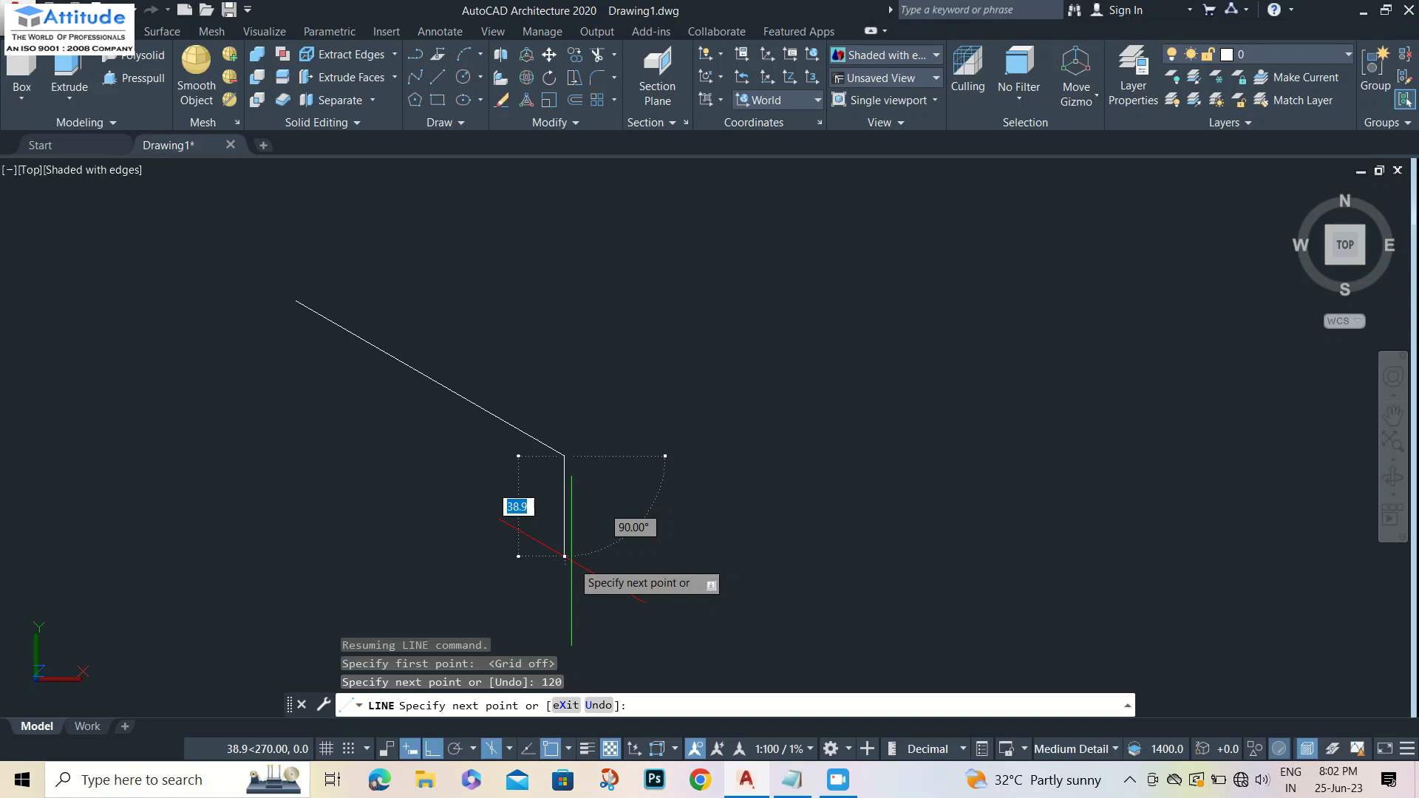
pyautogui.write('50')
pyautogui.press('Return')
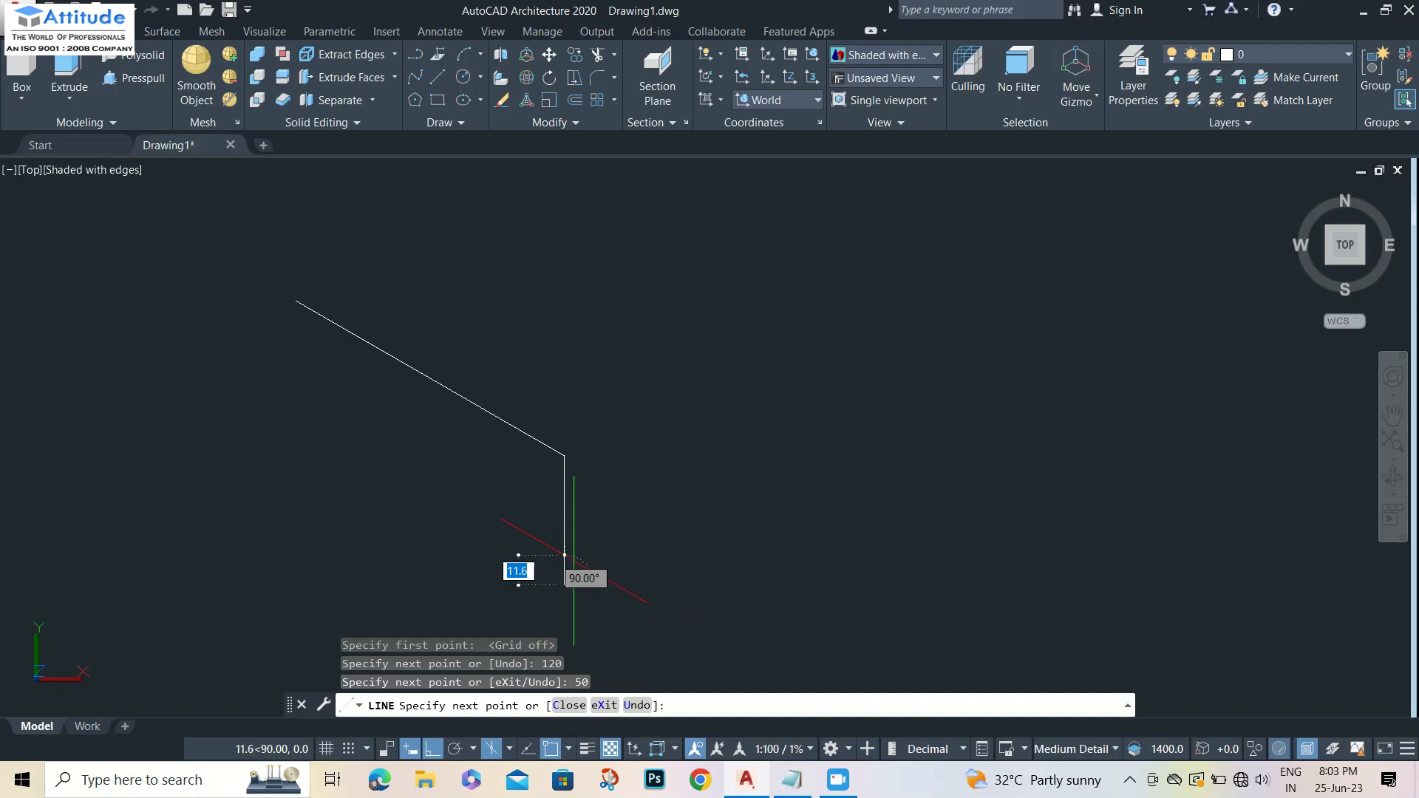
pyautogui.press('Escape')
# In isoplane Top, complete the top face from the vertical line's upper end with 80- and 120-unit edges, closing at the first line's start.
pyautogui.write('l')
pyautogui.press('Return')
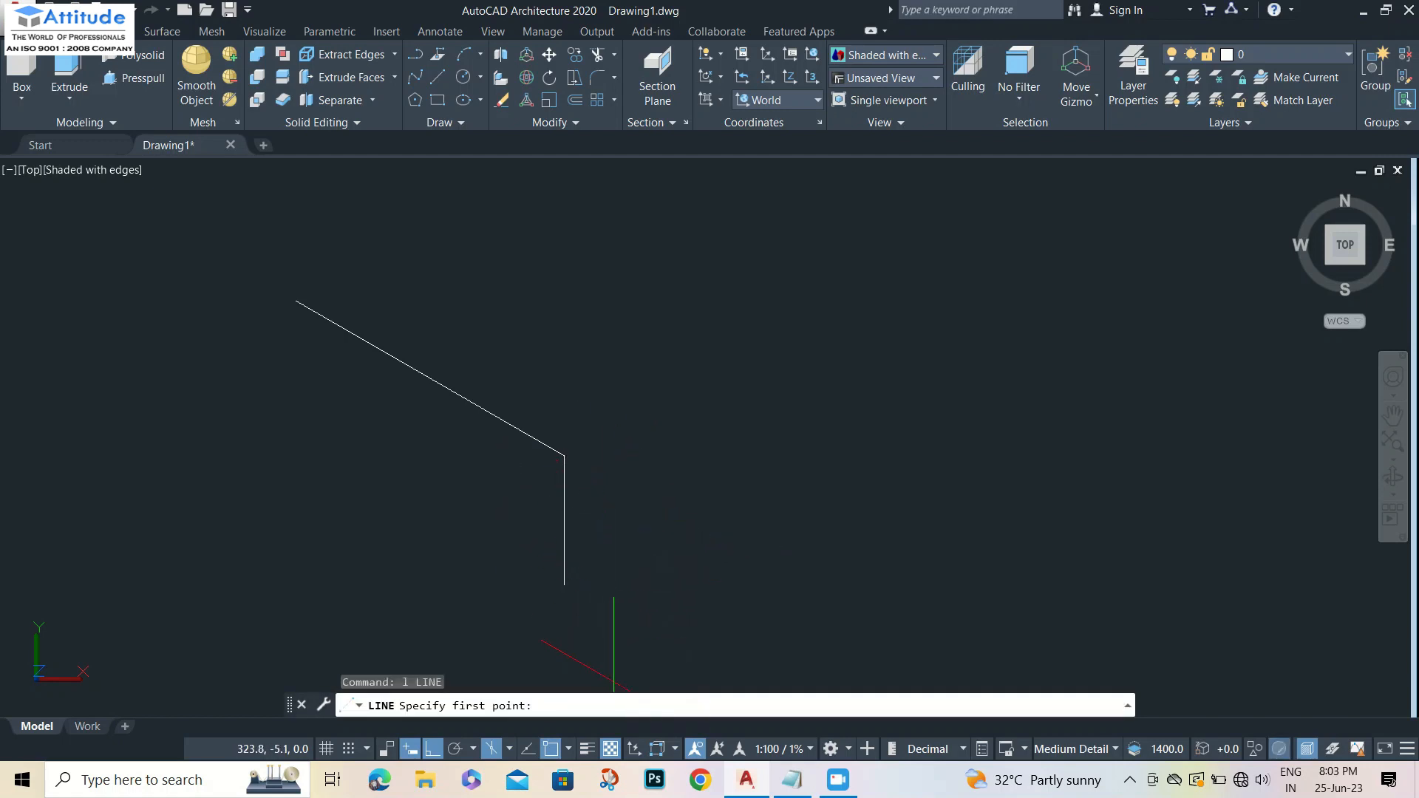
pyautogui.click(510, 749)
pyautogui.click(532, 688)
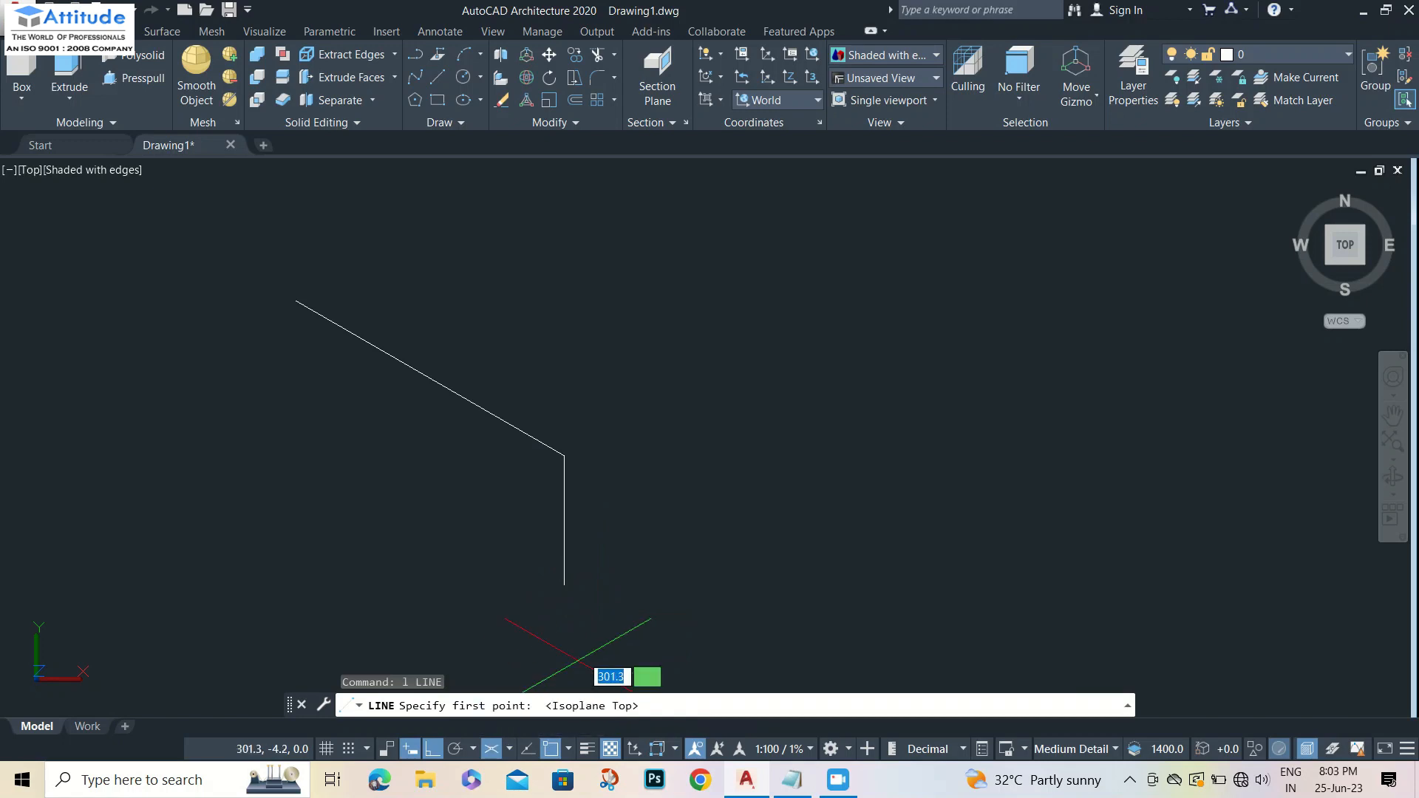
pyautogui.click(564, 456)
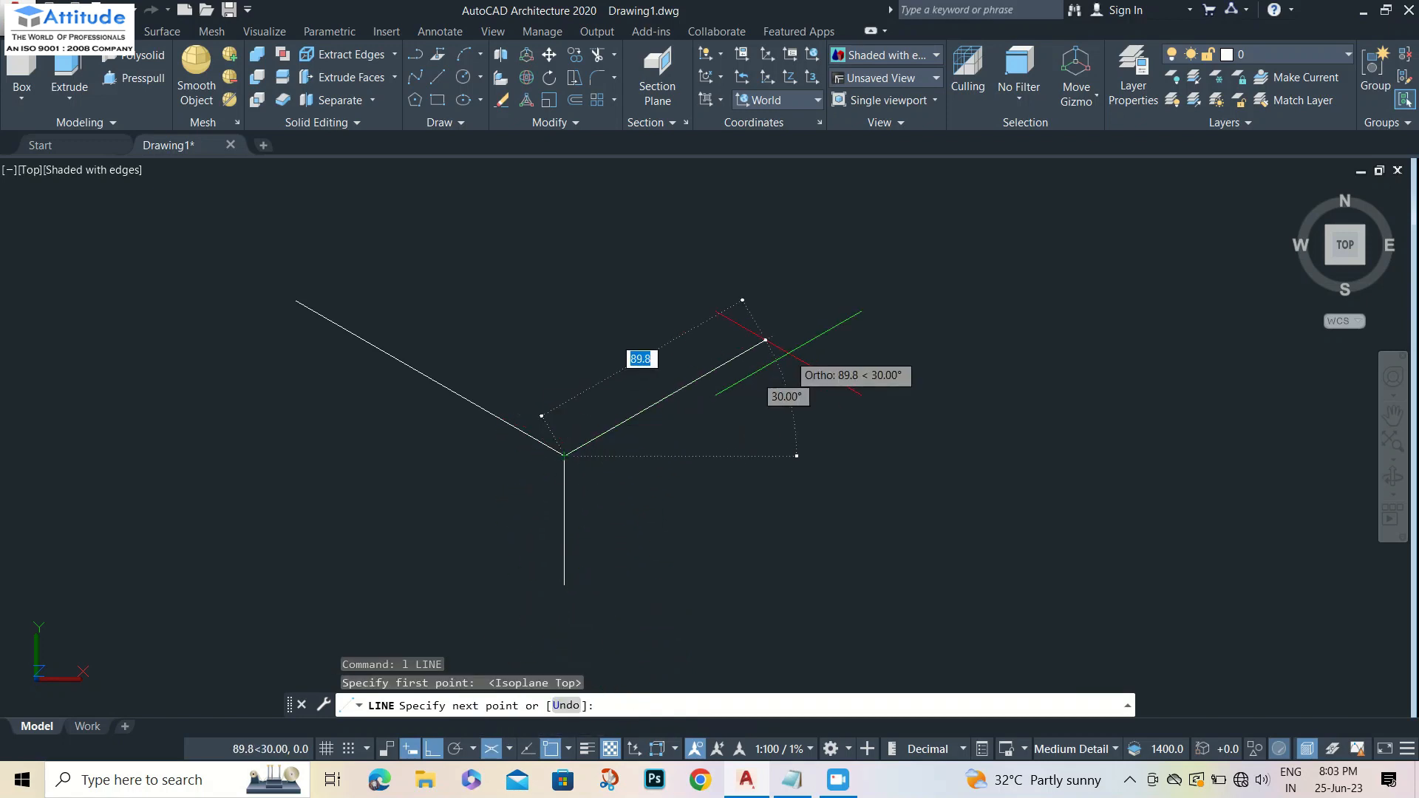
pyautogui.write('80')
pyautogui.press('Return')
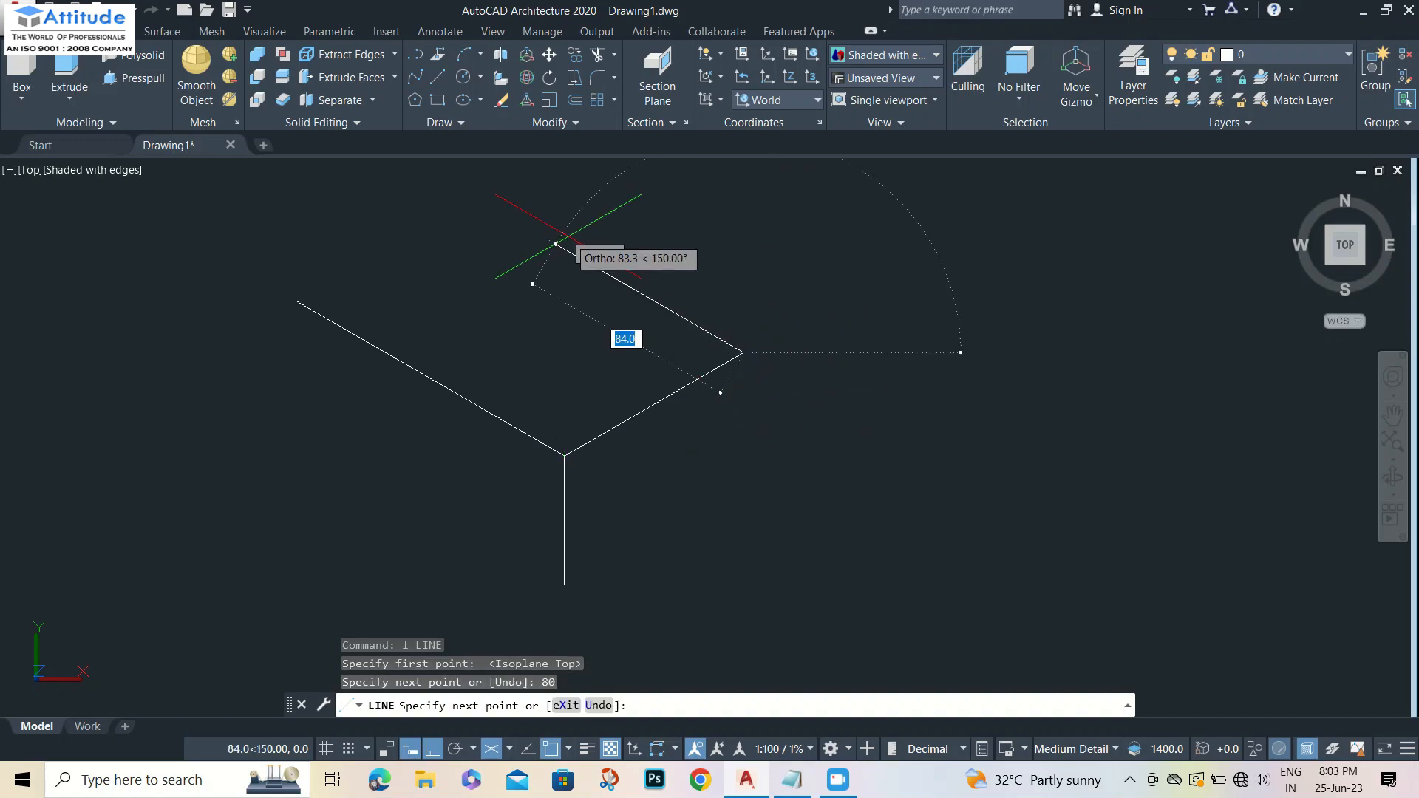
pyautogui.write('120')
pyautogui.press('Return')
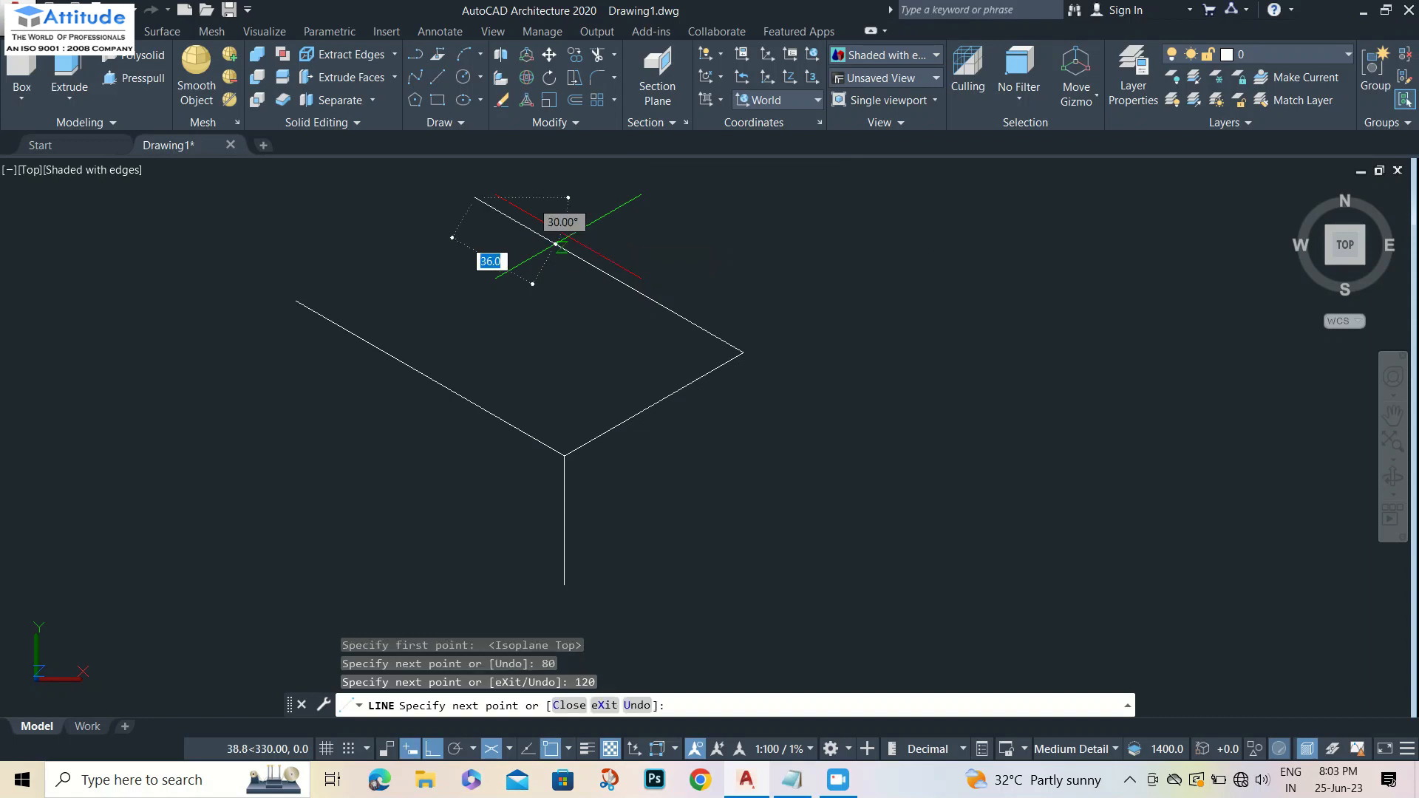
pyautogui.click(296, 301)
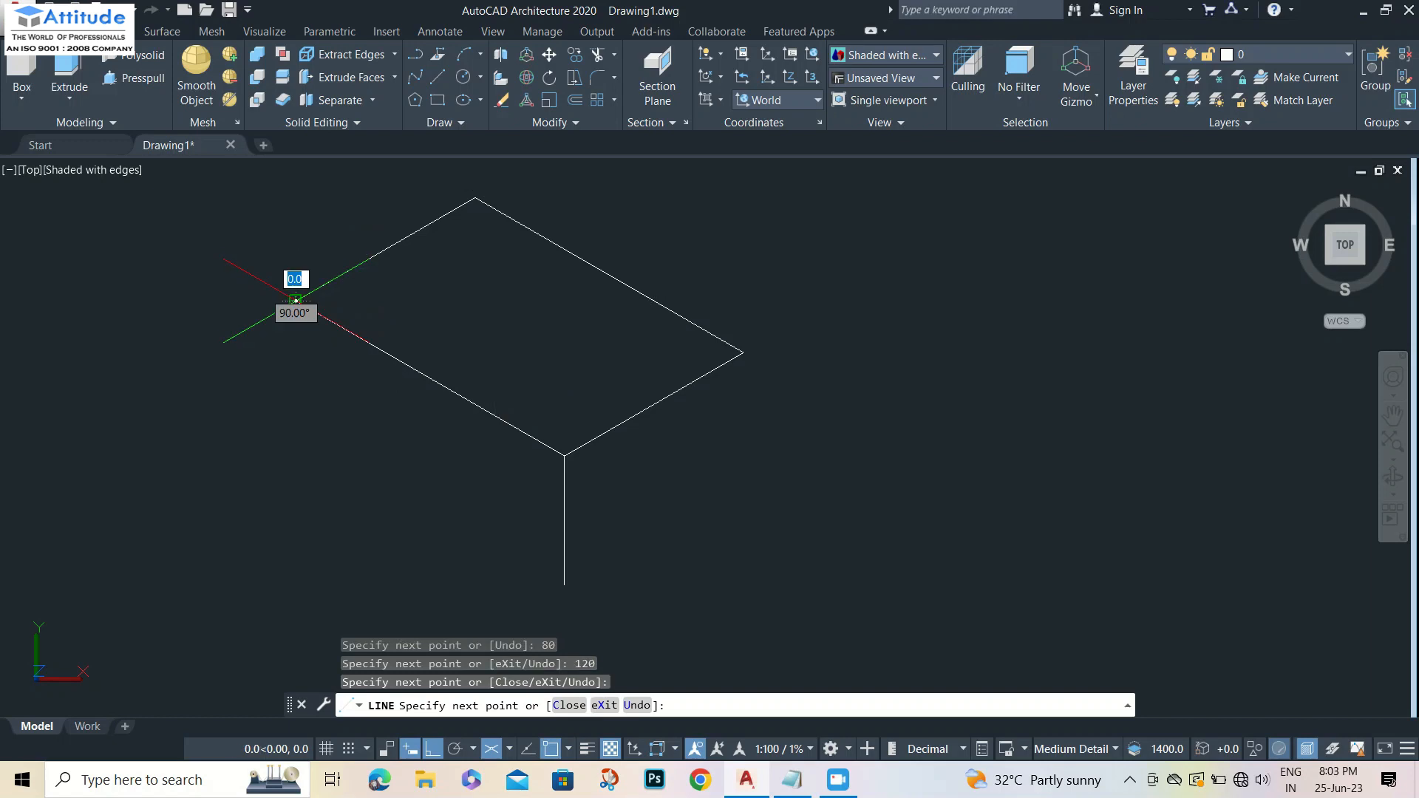
pyautogui.press('Escape')
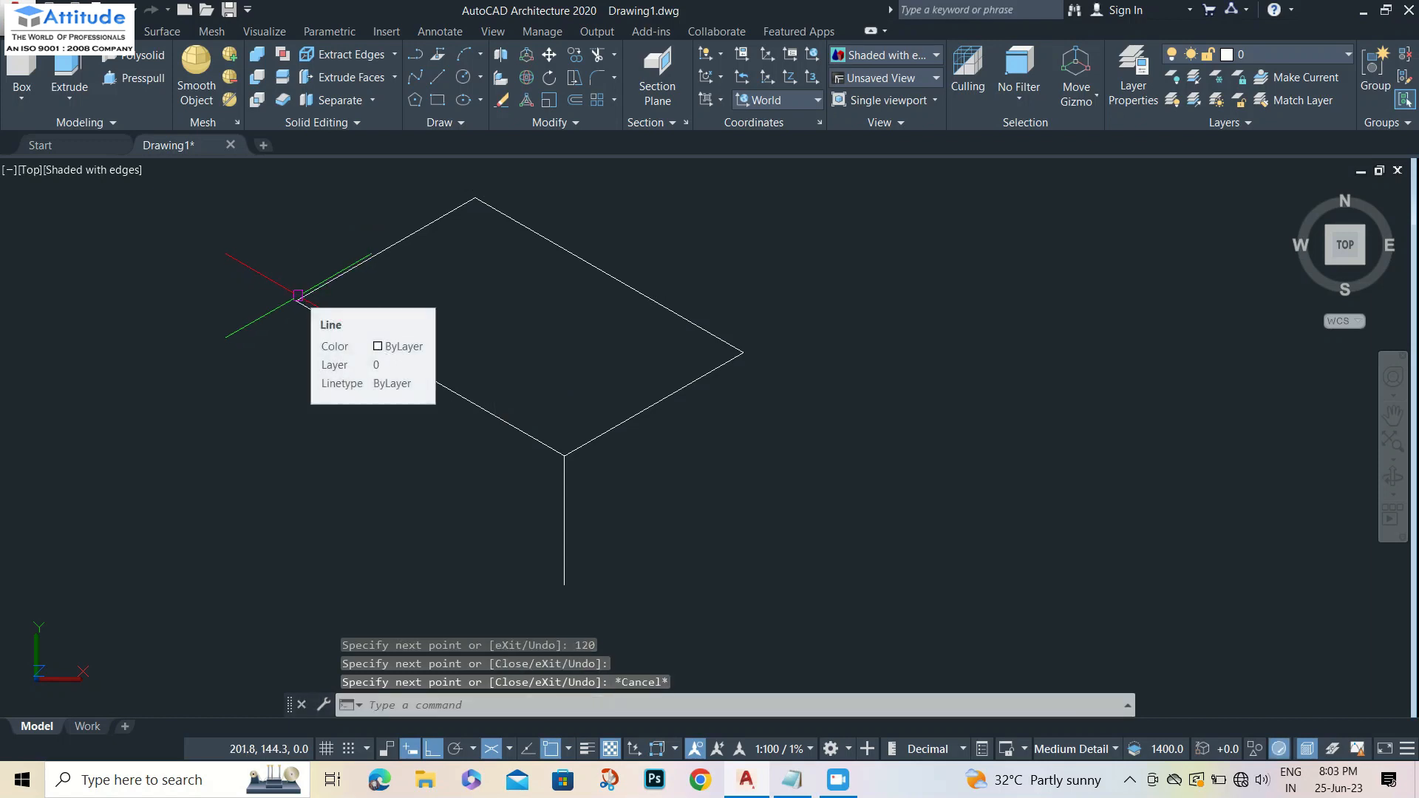
# Draw a centre line across the top face between the midpoints of its two 80-unit edges.
pyautogui.write('l')
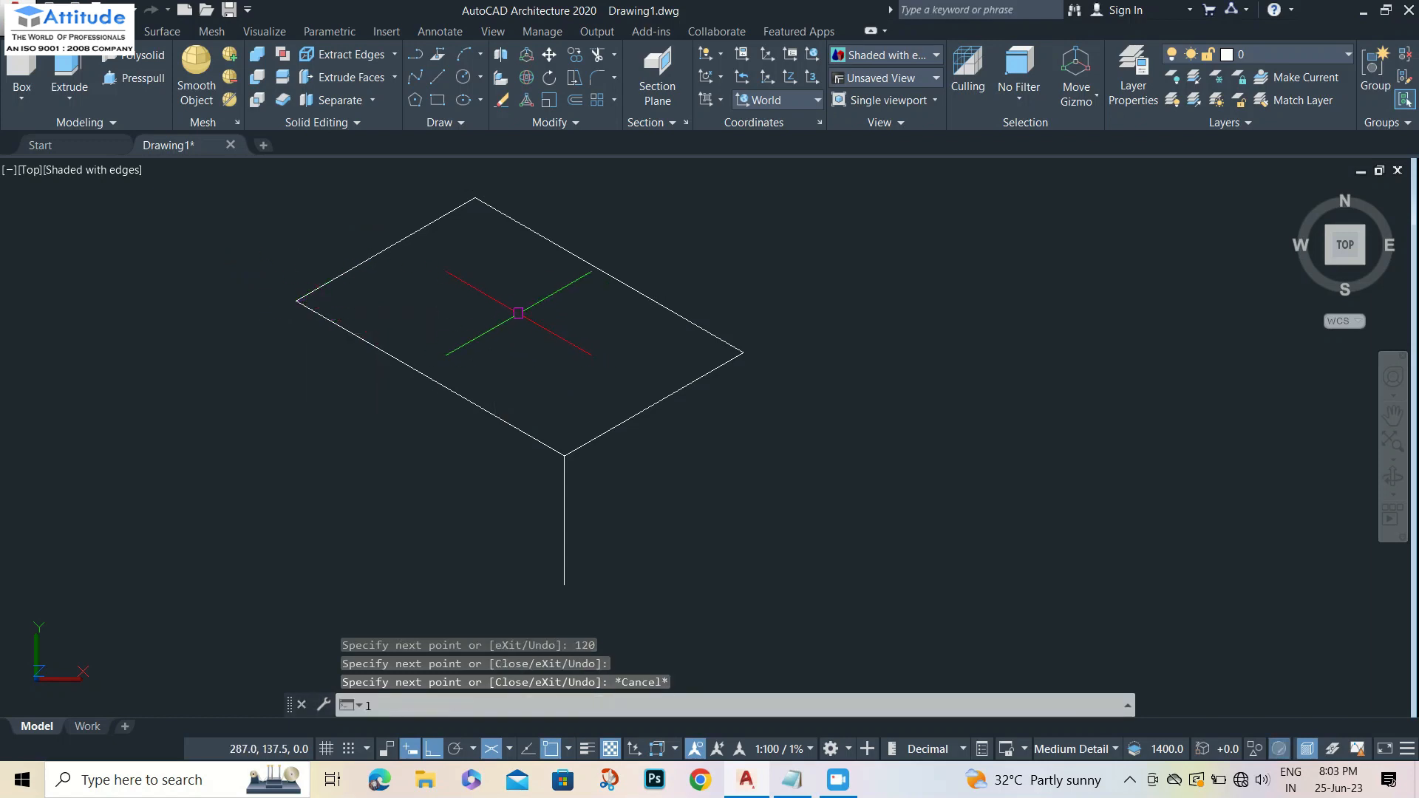
pyautogui.press('Return')
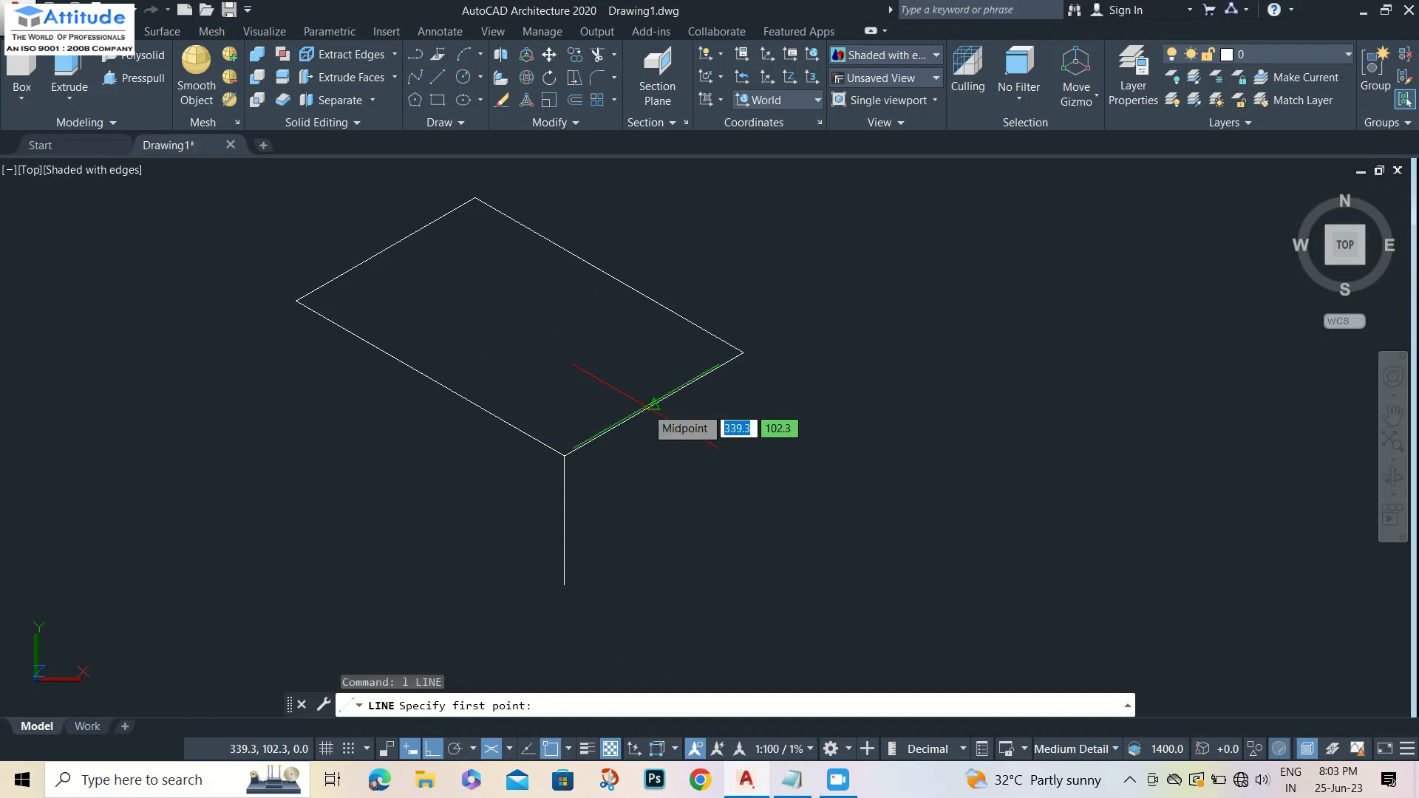
pyautogui.click(654, 404)
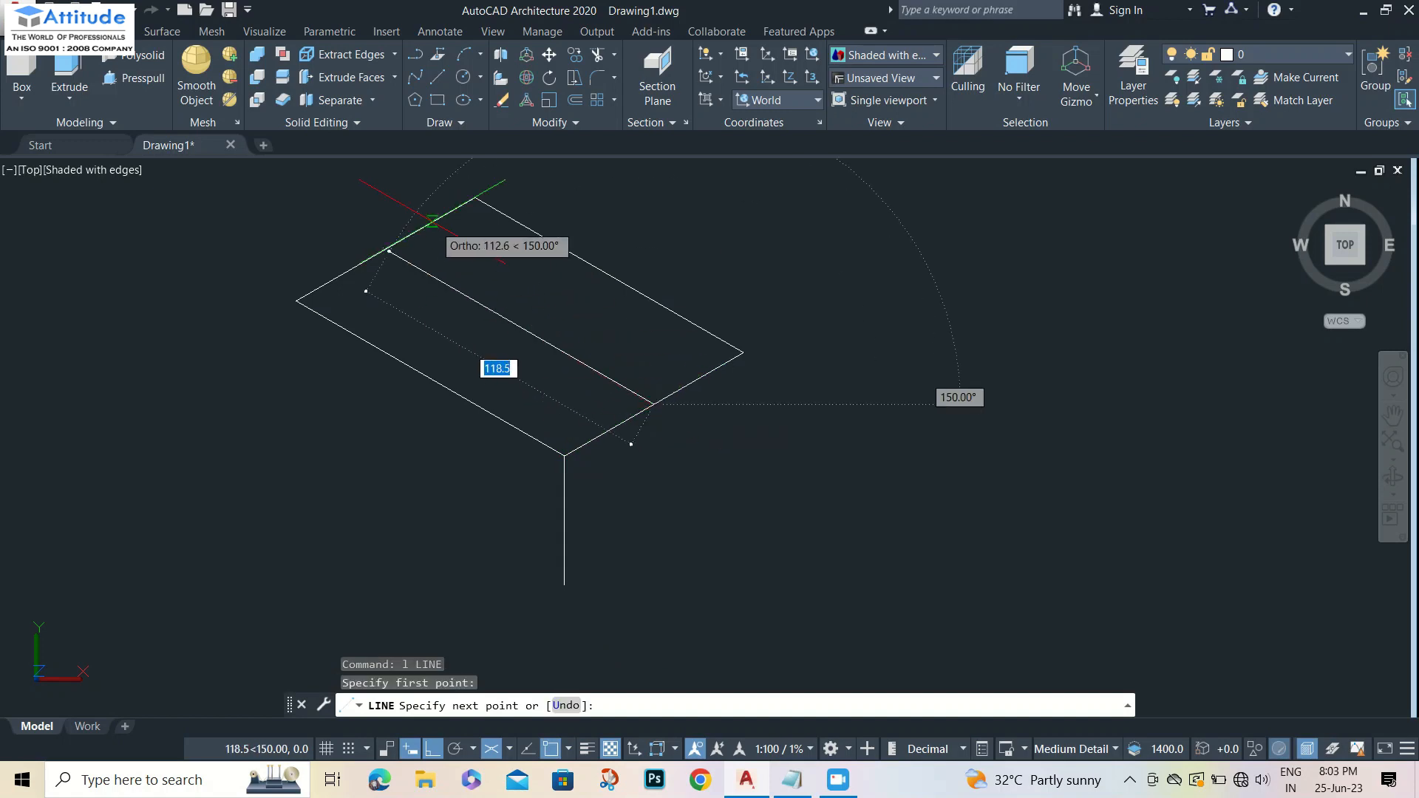
pyautogui.click(385, 249)
pyautogui.press('Escape')
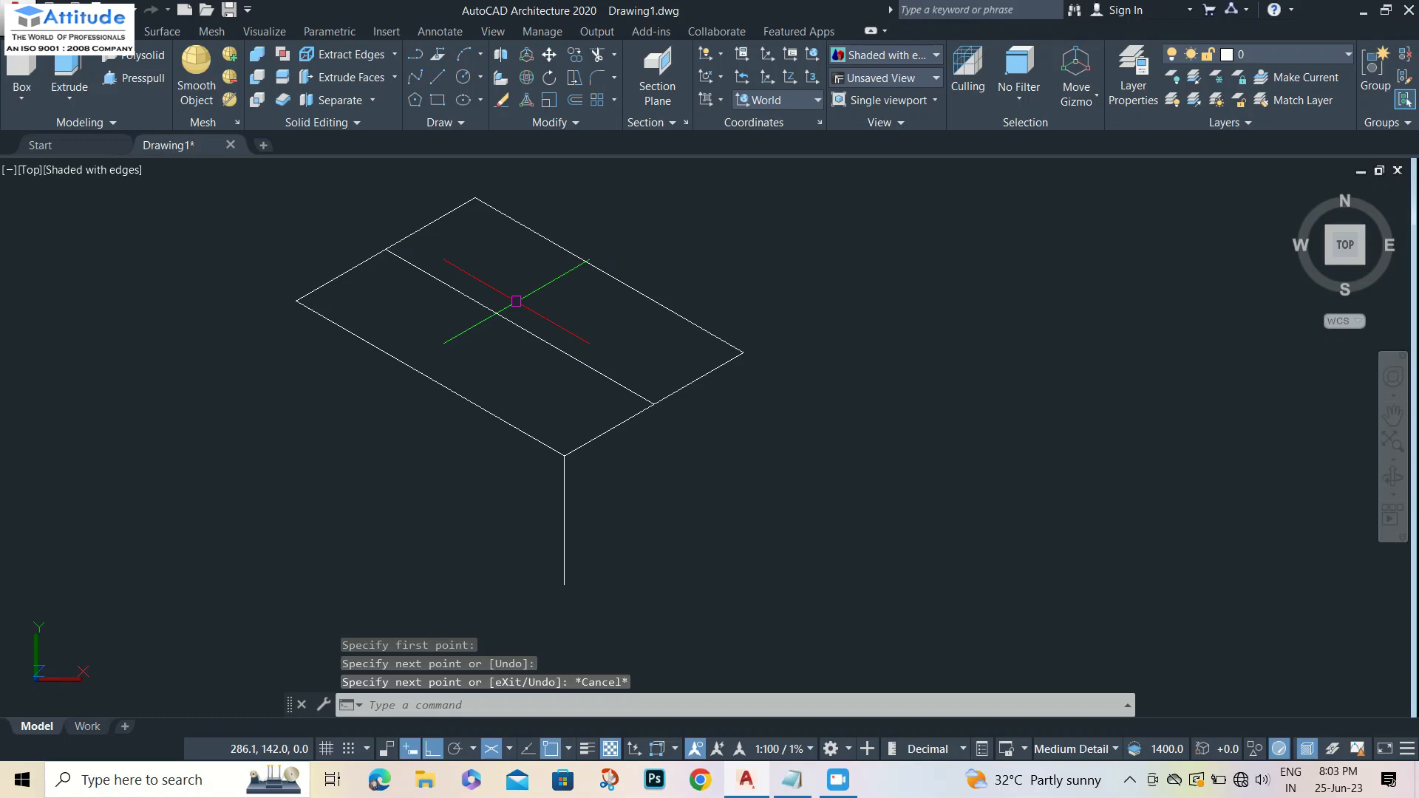
pyautogui.write('el')
pyautogui.press('Return')
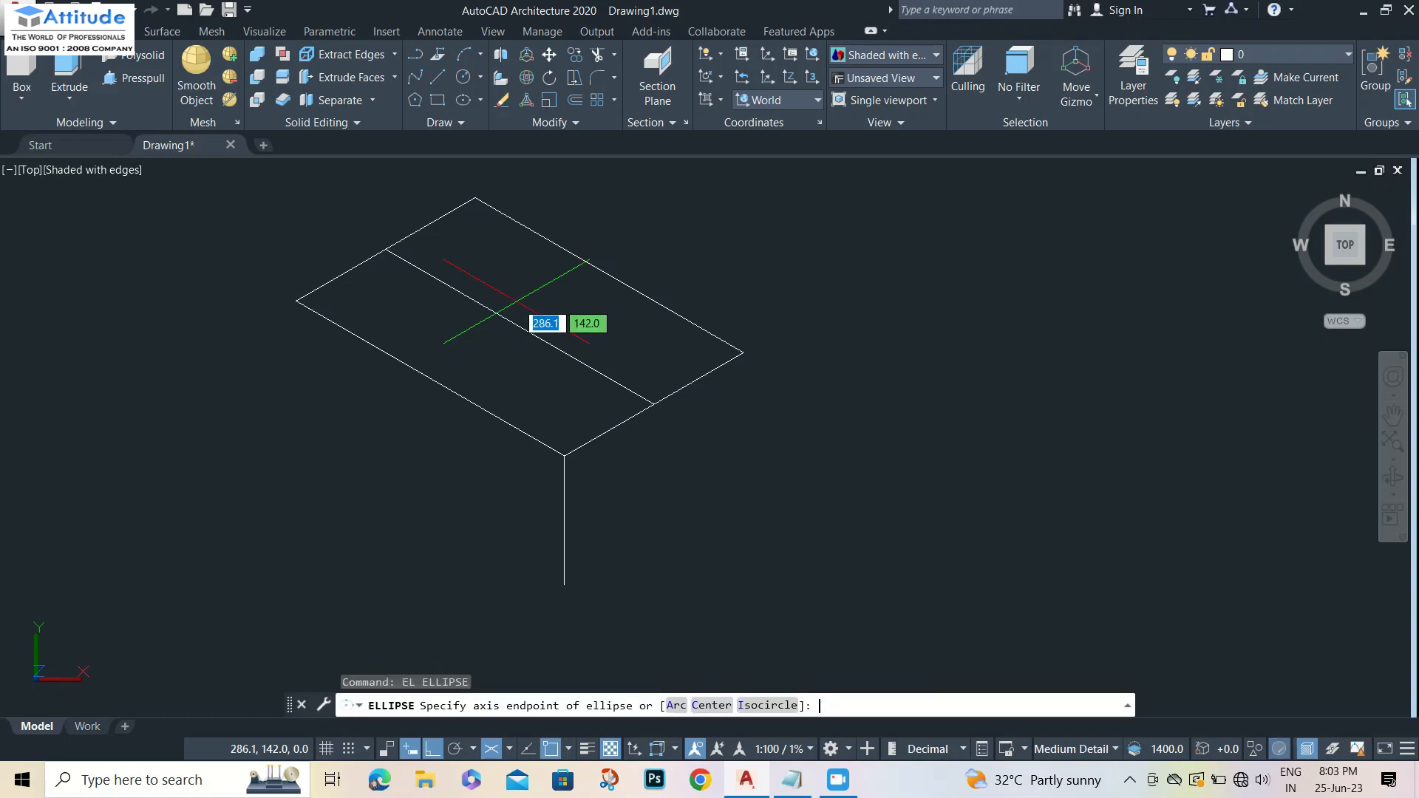
pyautogui.click(520, 327)
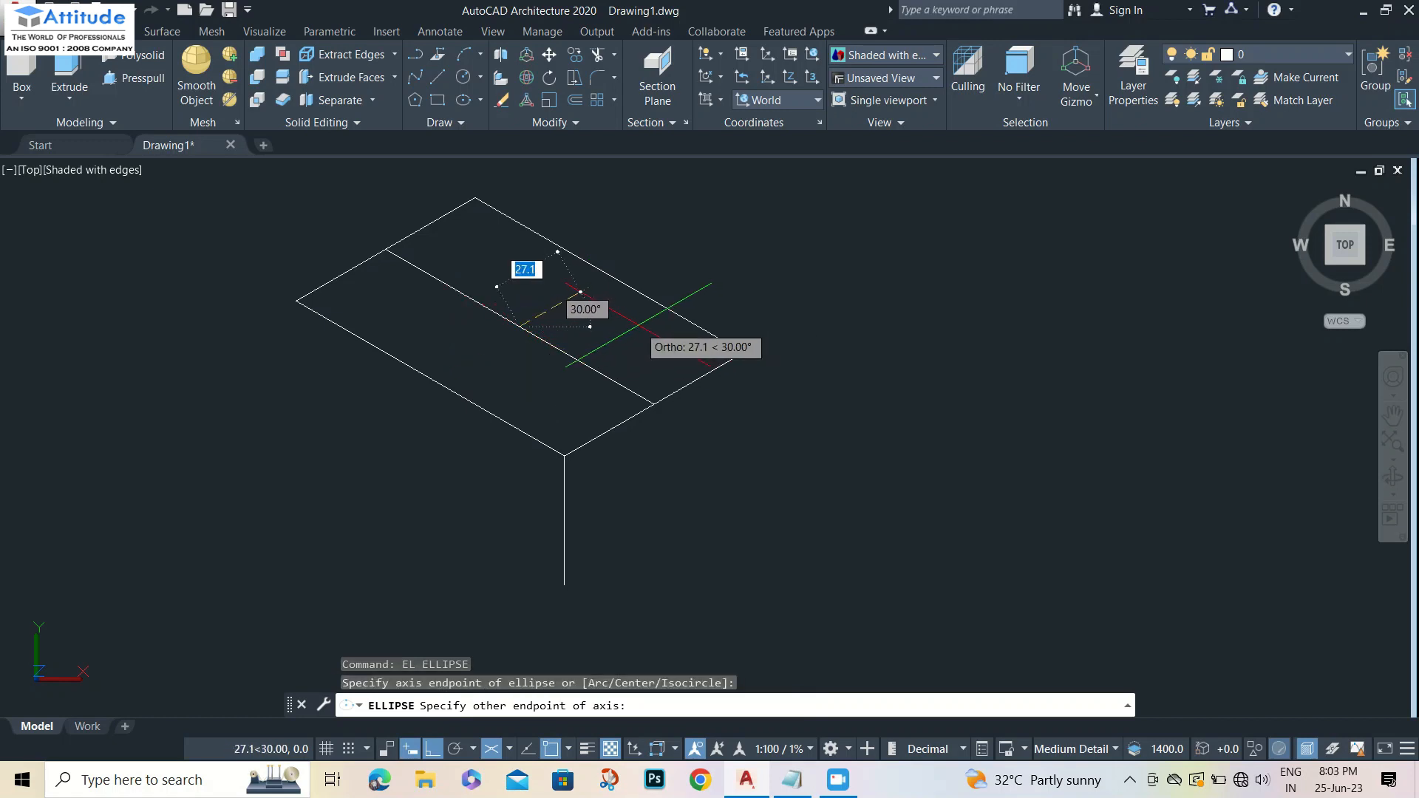
pyautogui.press('Escape')
# Draw an isocircle of radius 15 centred on the midpoint of the top face's centre line.
pyautogui.press('Return')
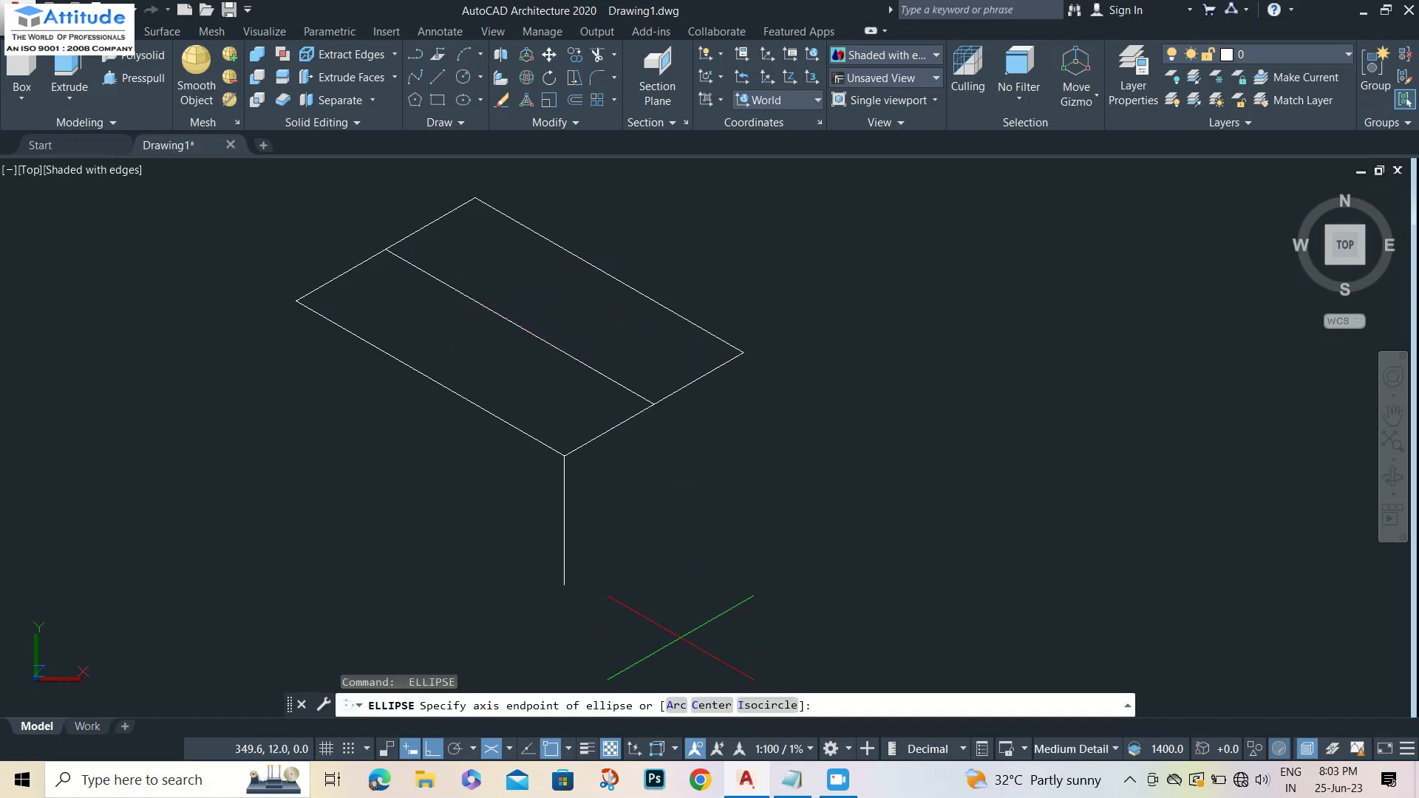
pyautogui.write('I')
pyautogui.press('Return')
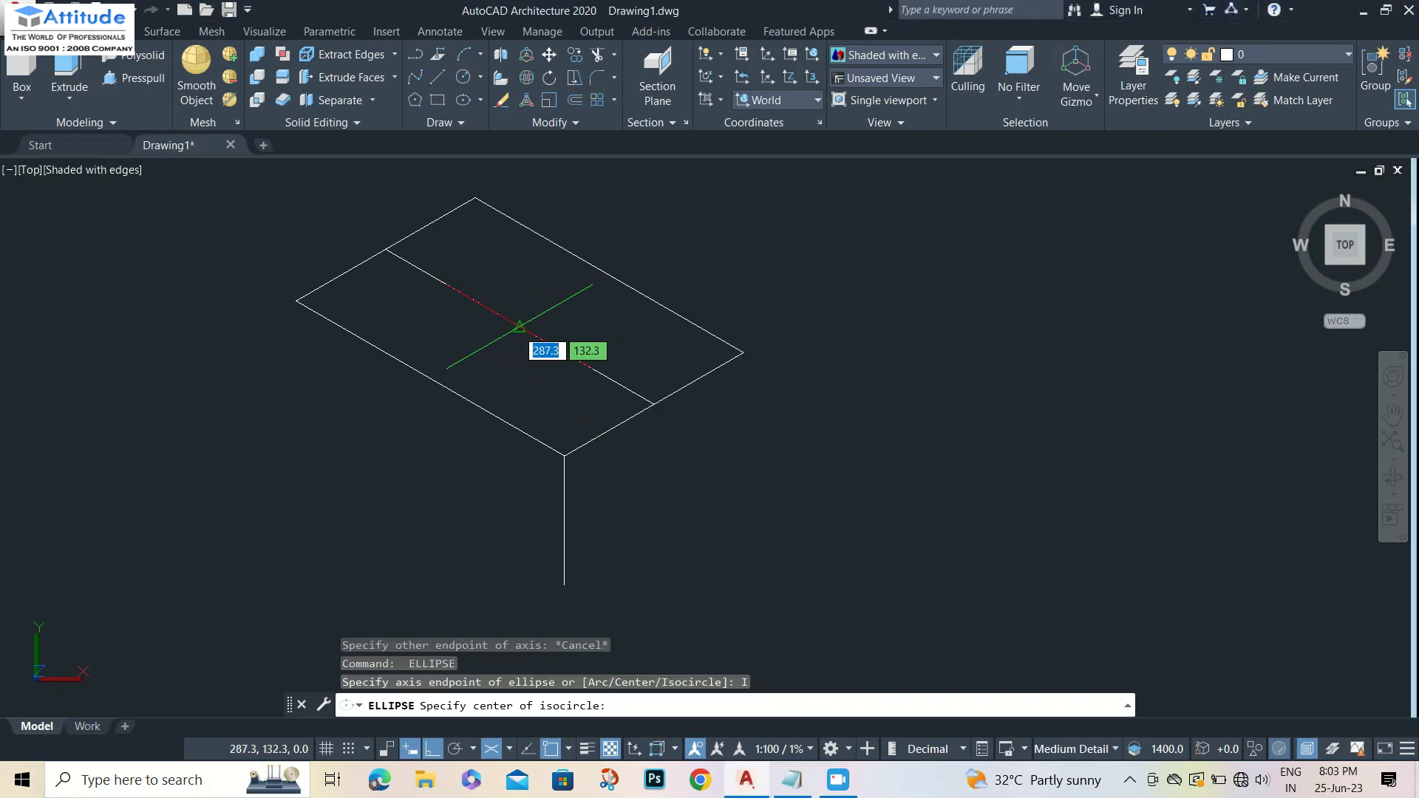
pyautogui.click(519, 327)
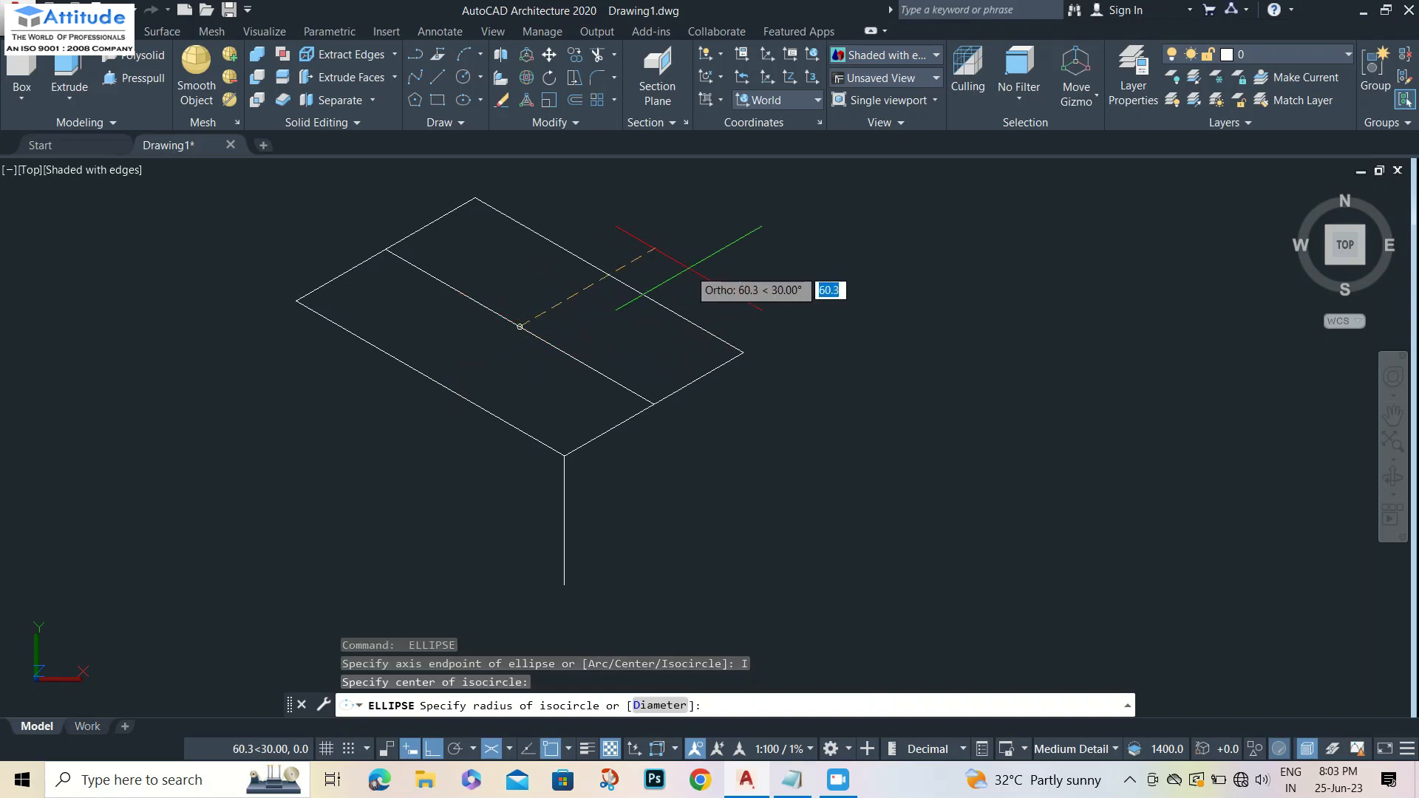
pyautogui.write('3')
pyautogui.press('BackSpace')
pyautogui.press('Return')
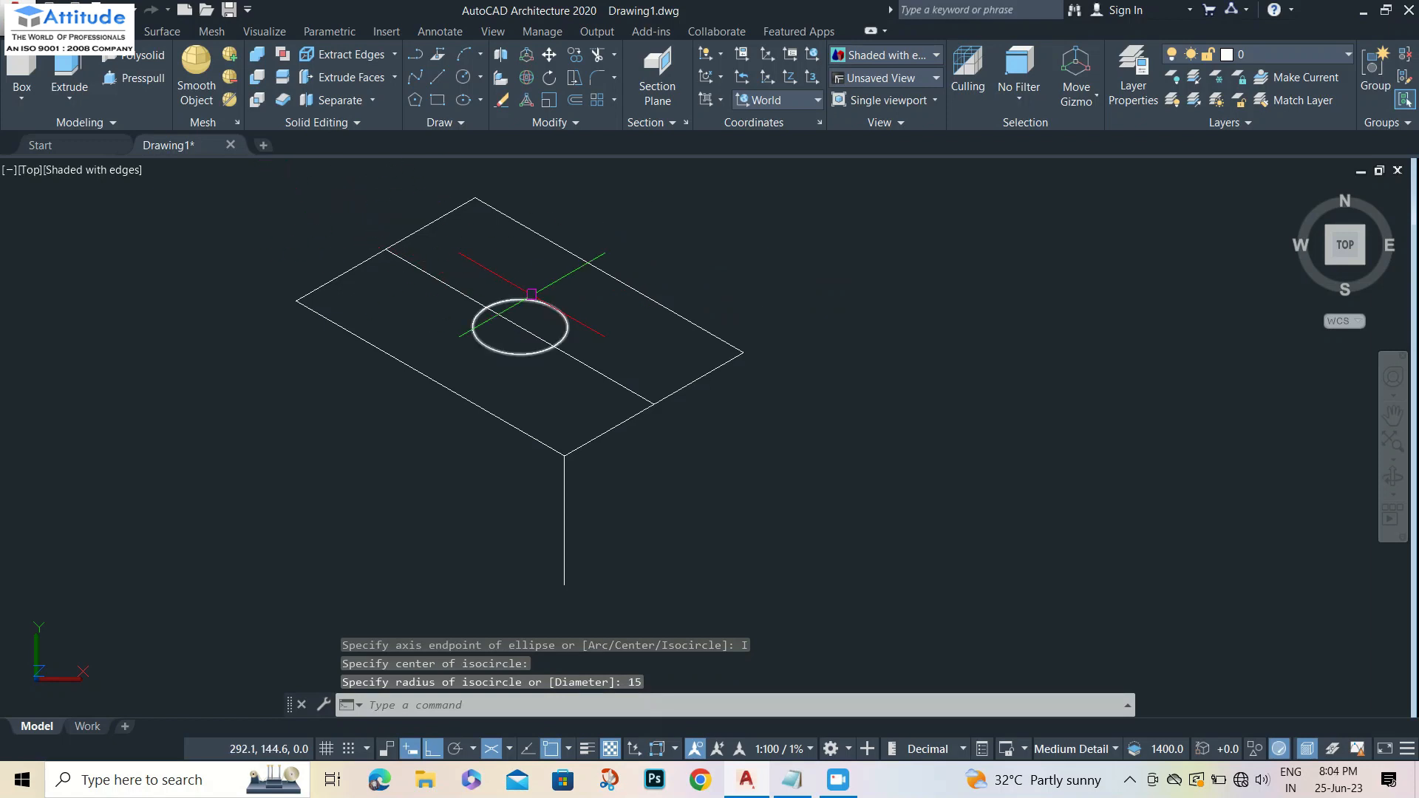
# Draw a concentric isocircle of radius 30 around the small isocircle at the centre line's midpoint.
pyautogui.write('el')
pyautogui.press('Return')
pyautogui.write('i')
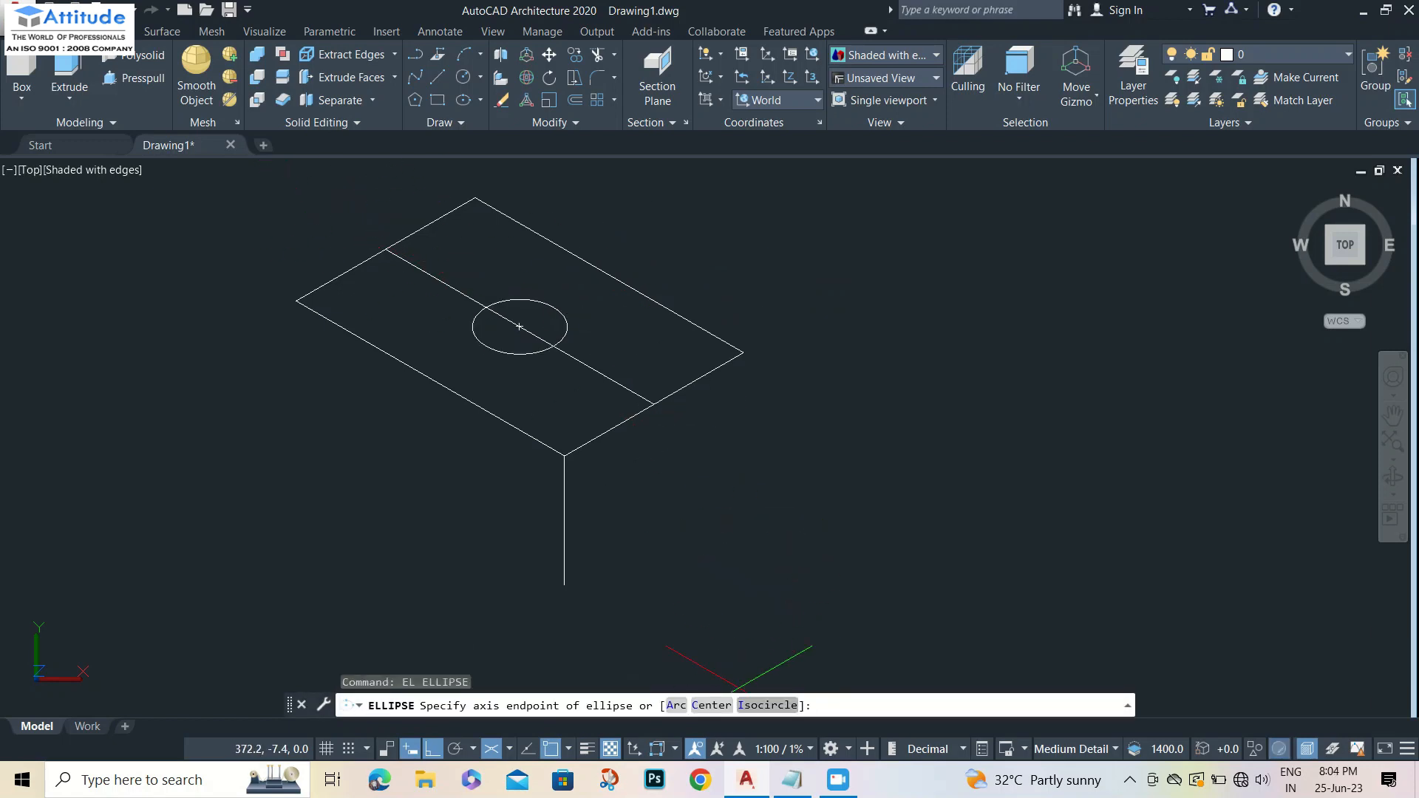
pyautogui.press('Return')
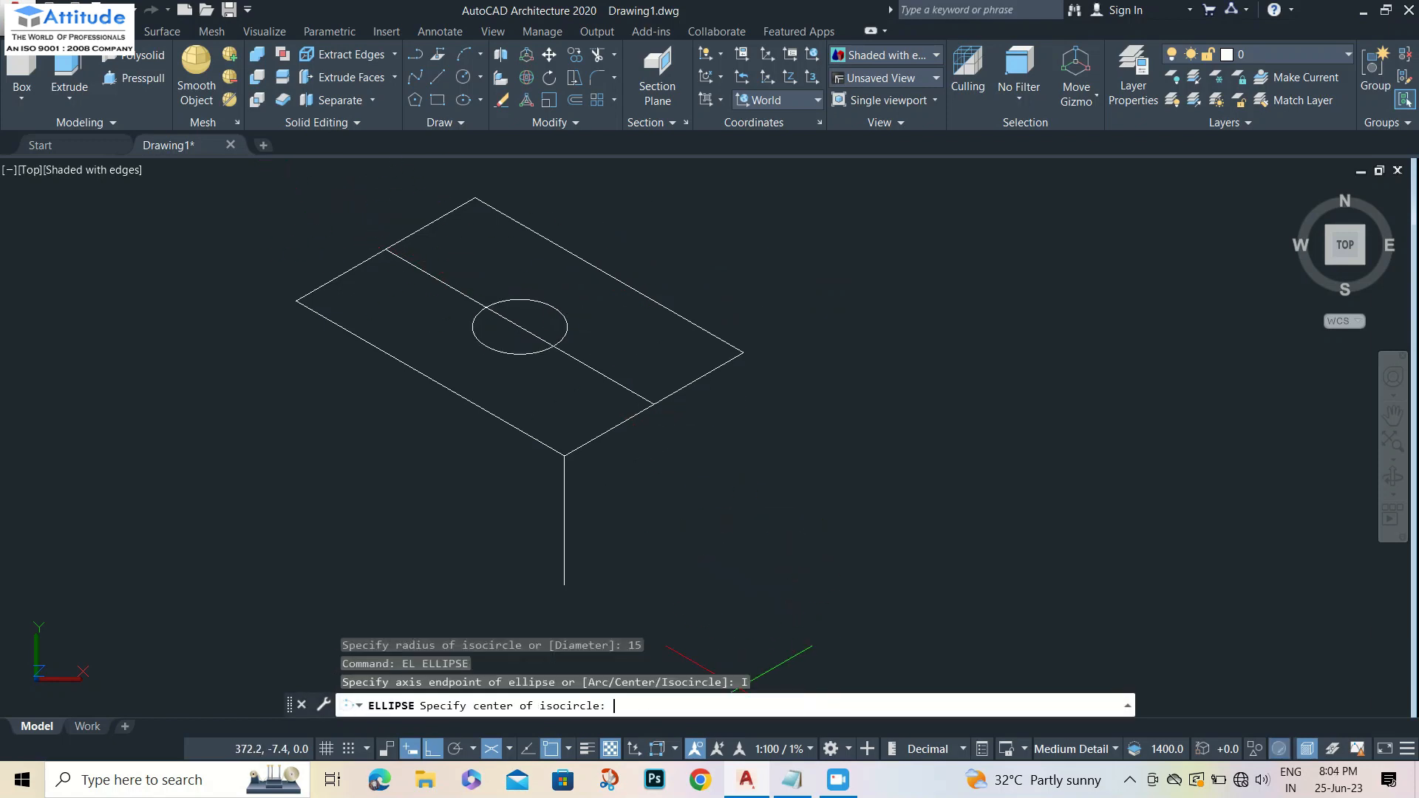
pyautogui.click(520, 327)
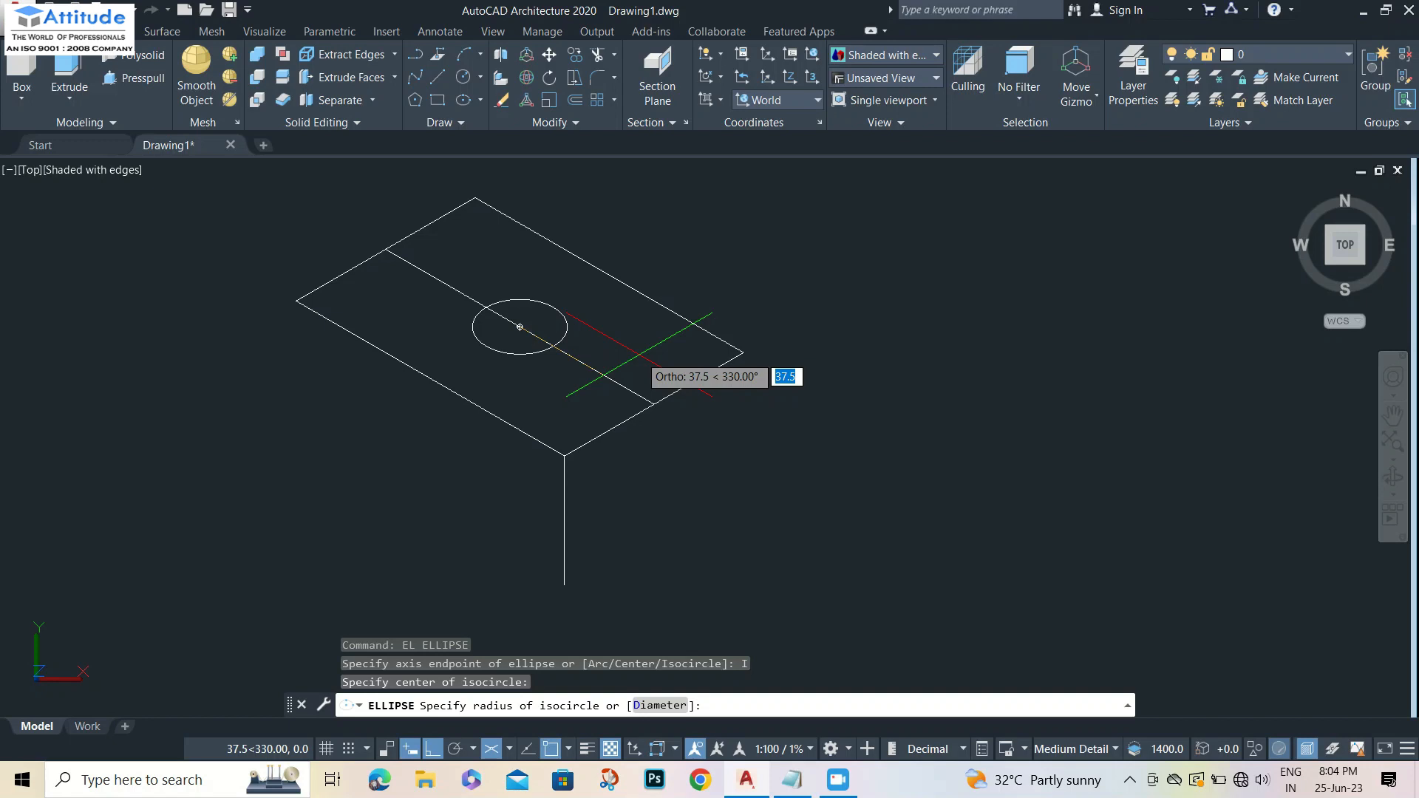
pyautogui.write('30')
pyautogui.press('Return')
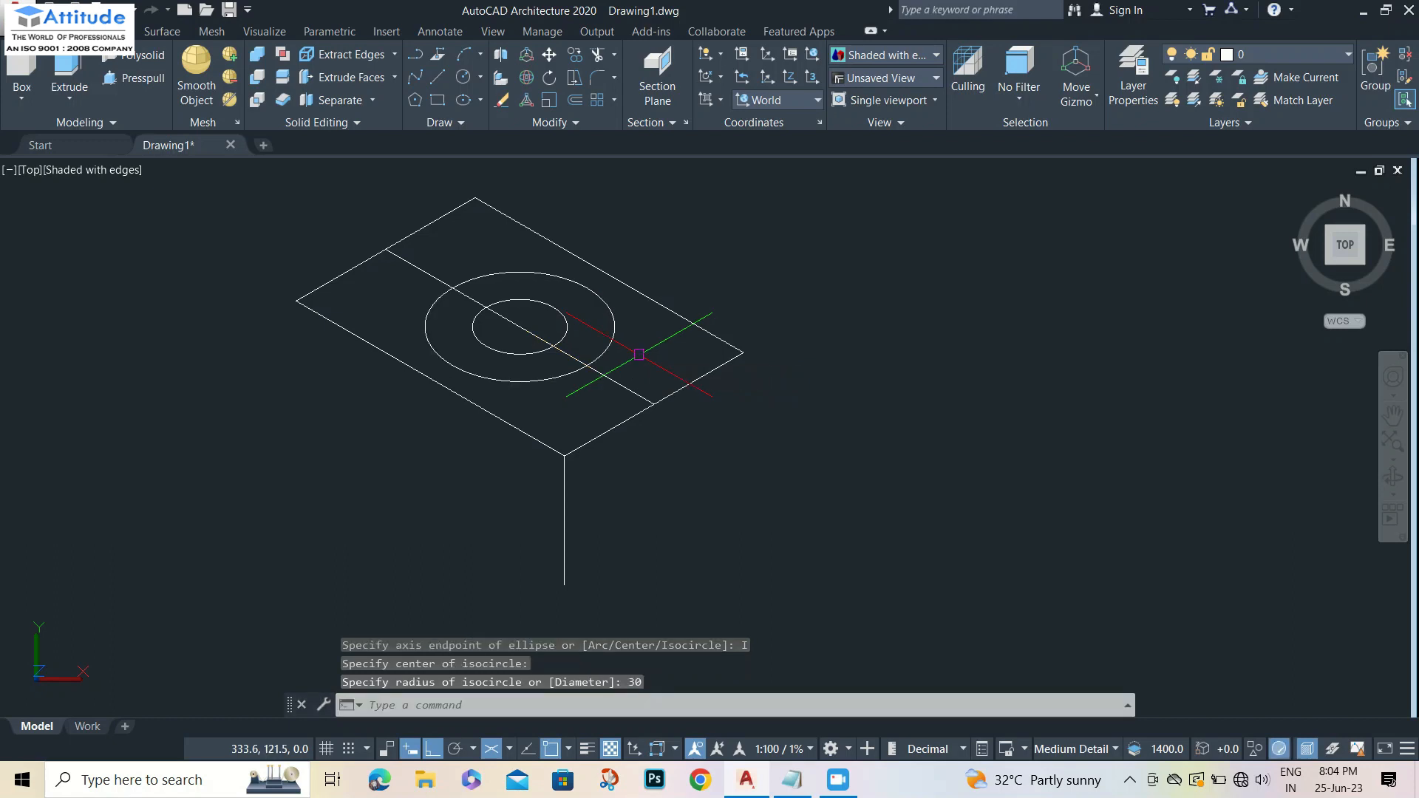
pyautogui.write('el')
pyautogui.press('Return')
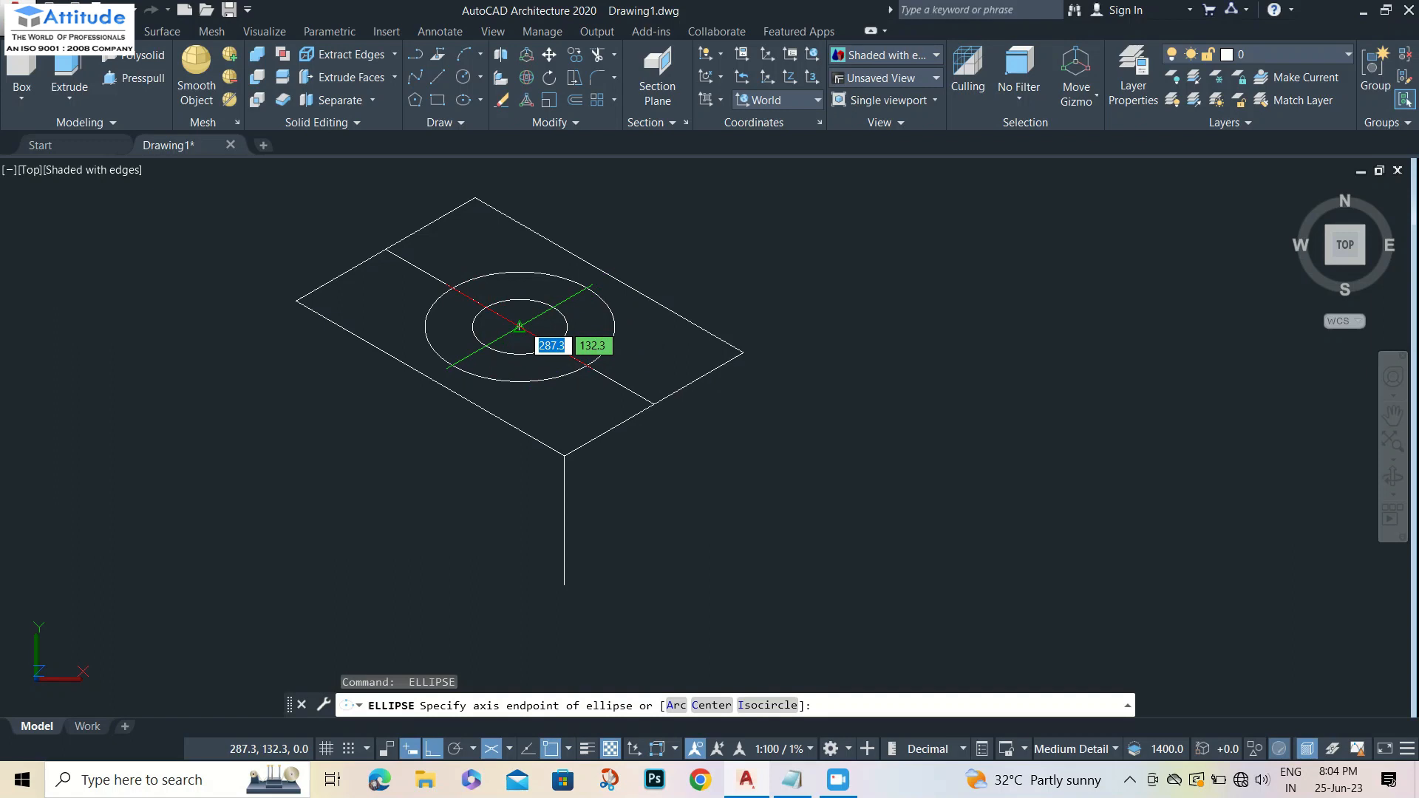
pyautogui.click(519, 326)
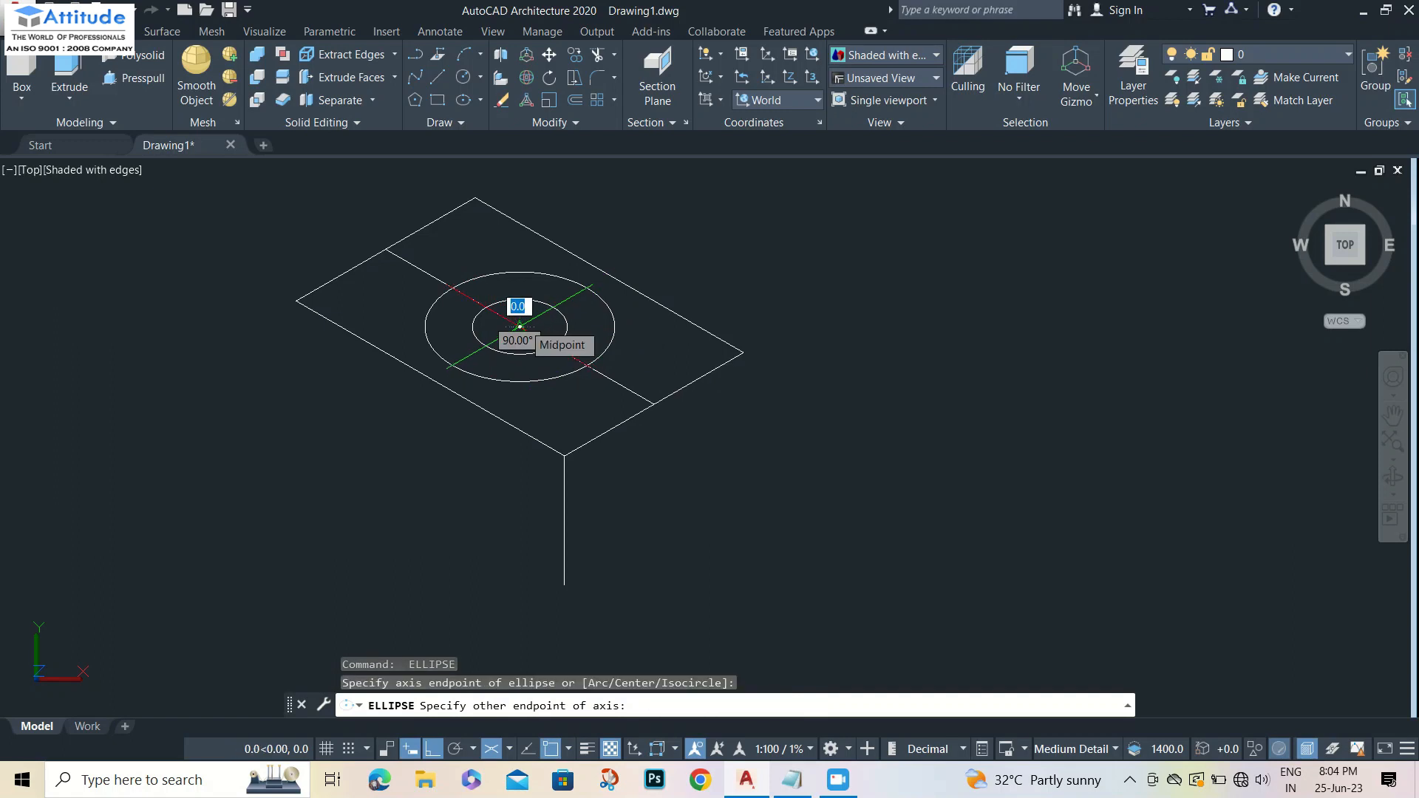
pyautogui.press('Escape')
# Draw a third concentric isocircle of radius 40 at the centre line's midpoint.
pyautogui.press('Return')
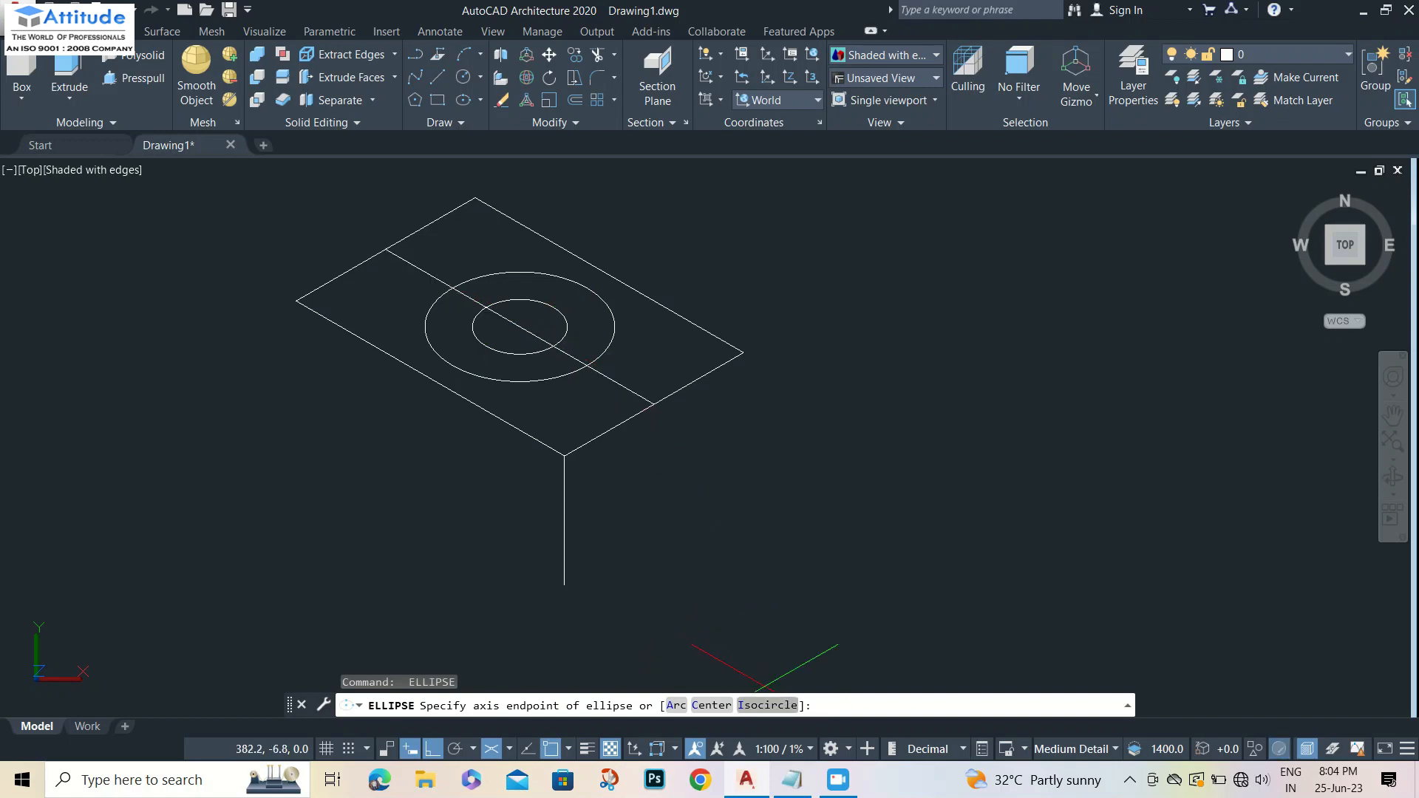
pyautogui.write('I')
pyautogui.press('Return')
pyautogui.click(520, 327)
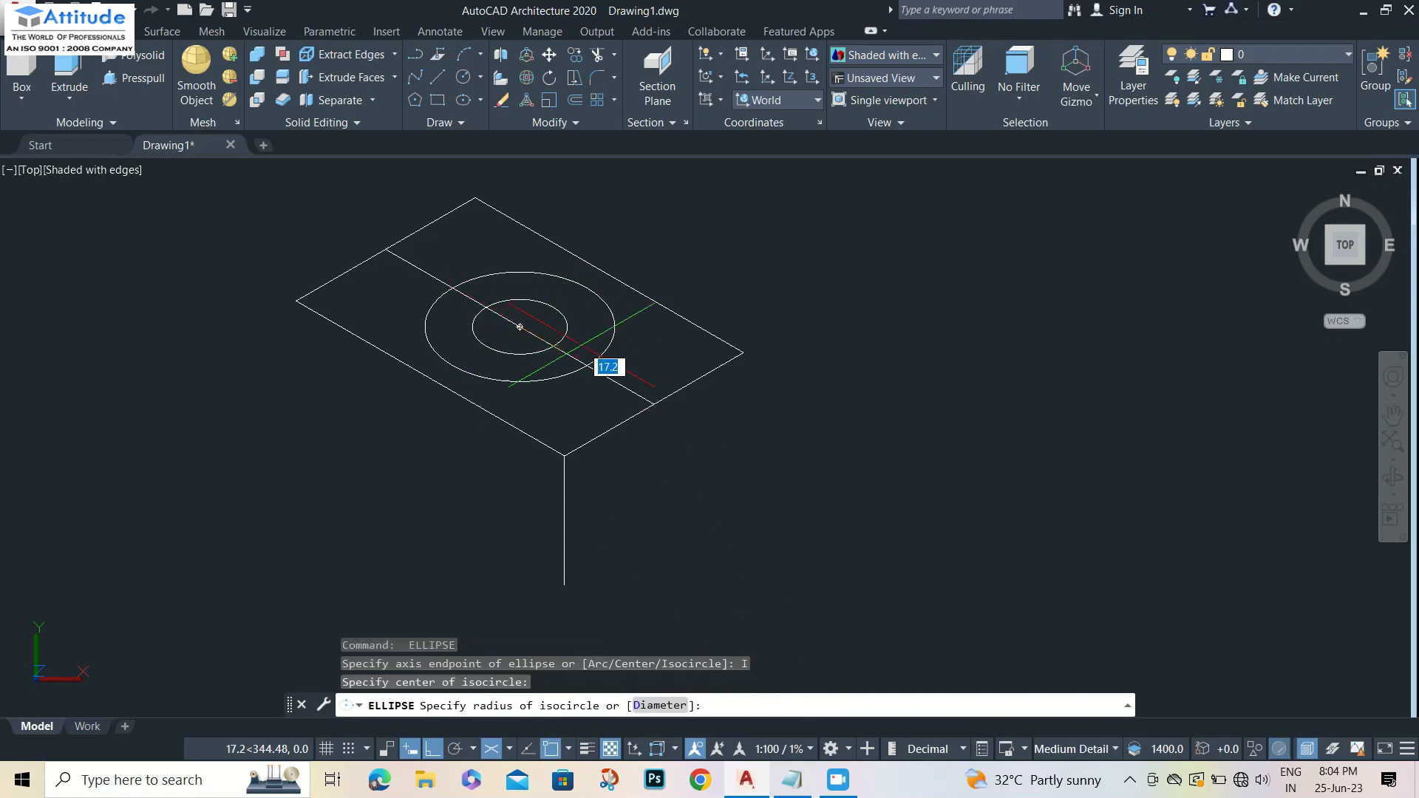
pyautogui.write('40')
pyautogui.press('Return')
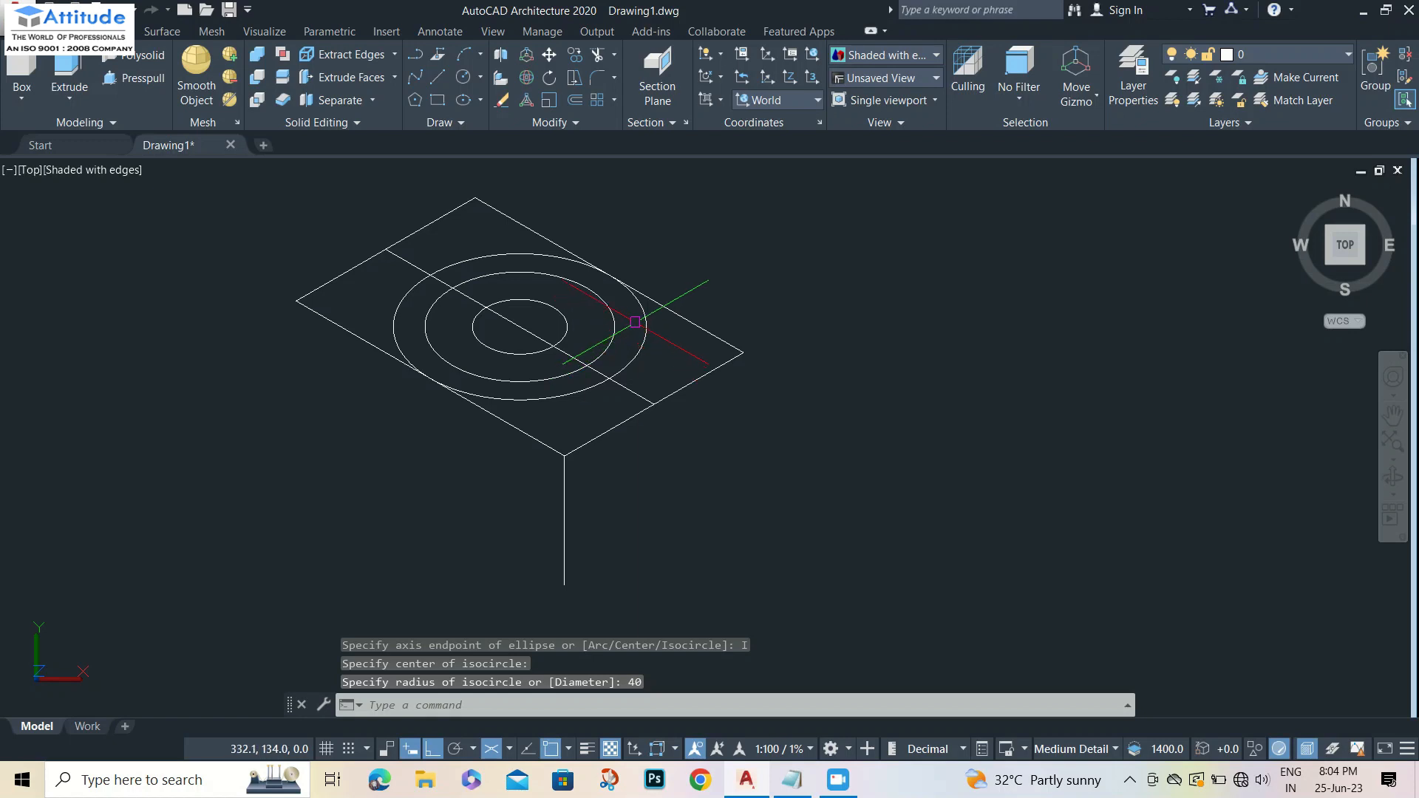
pyautogui.press('Escape')
# Copy the radius 30 and radius 40 isocircles 20 units straight up from their common centre, using the left isoplane.
pyautogui.click(651, 338)
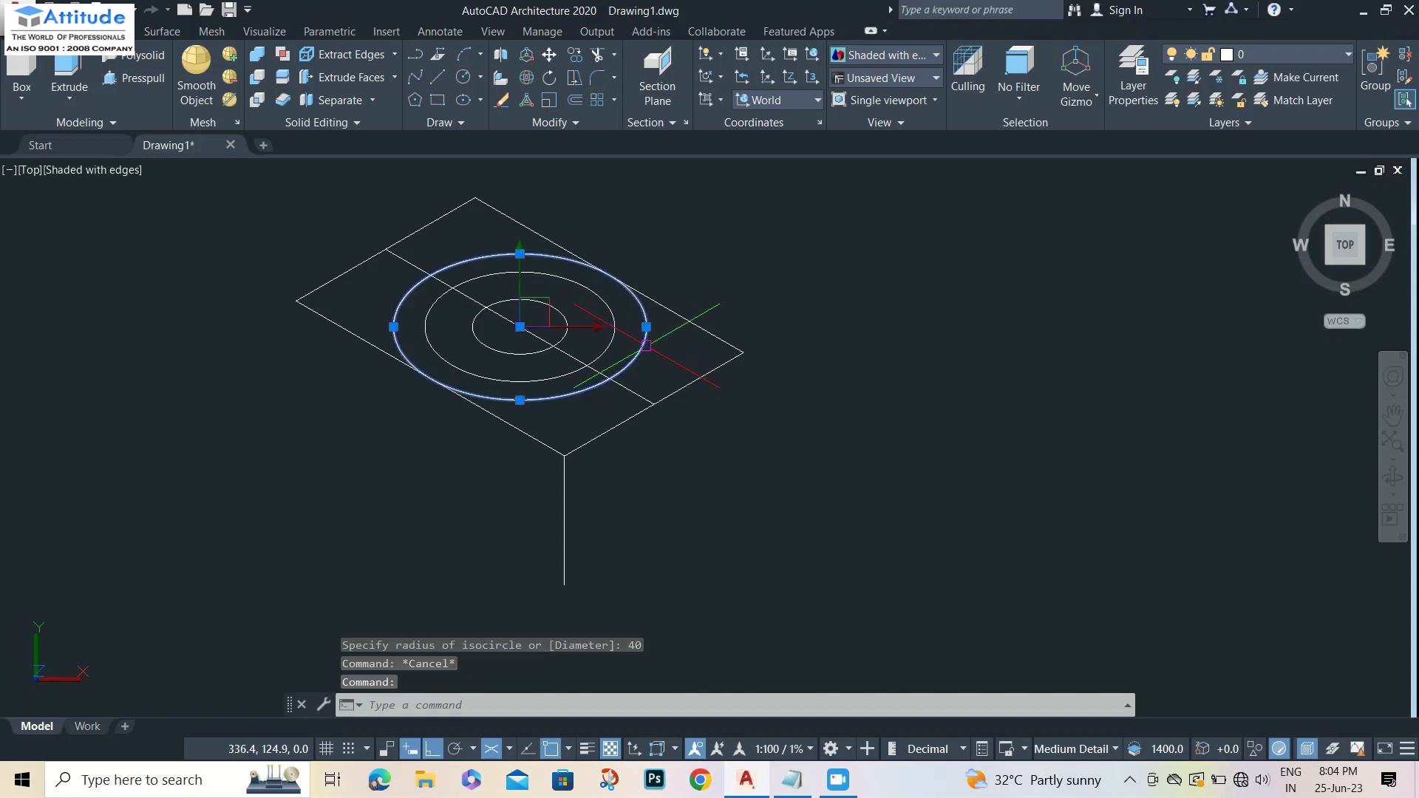
pyautogui.click(610, 345)
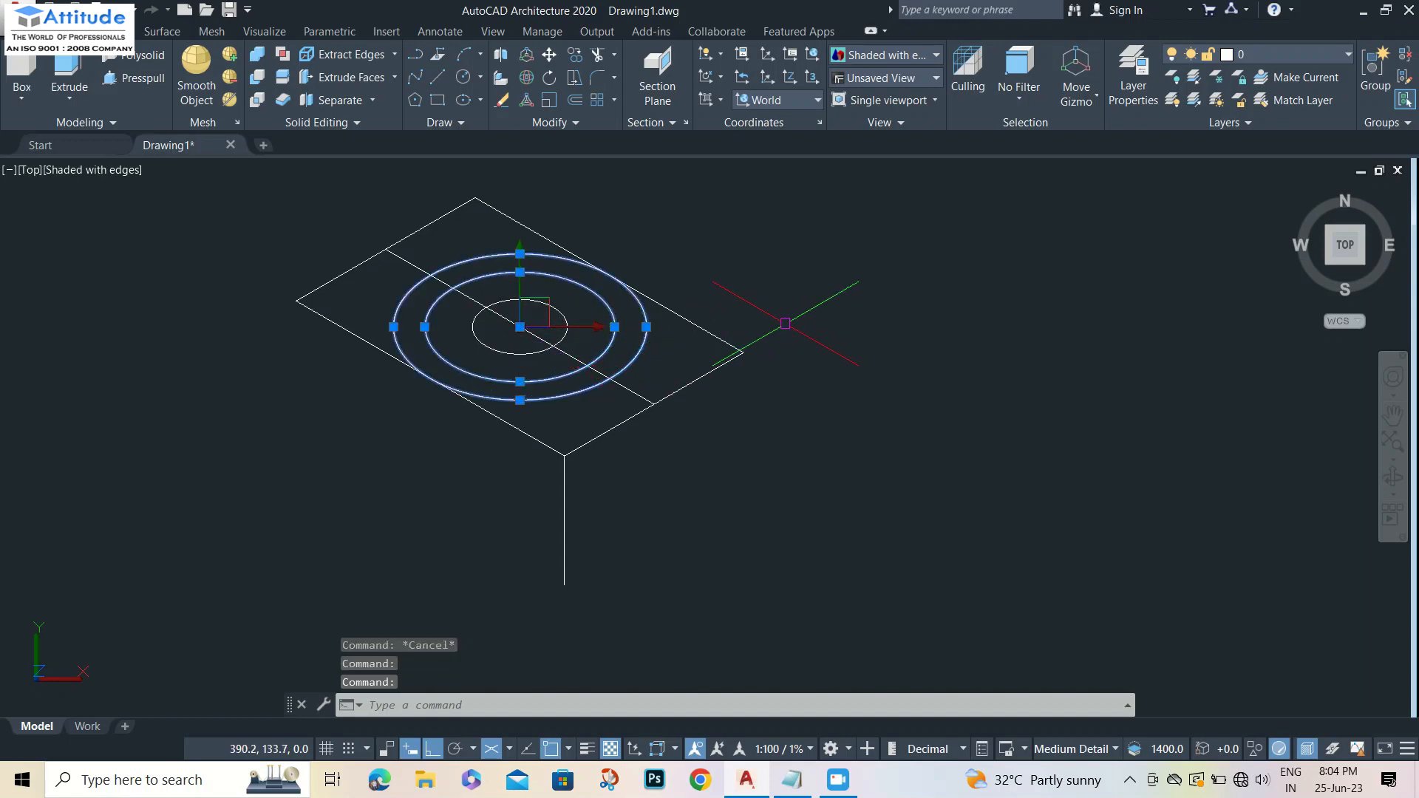
pyautogui.write('cp')
pyautogui.press('Return')
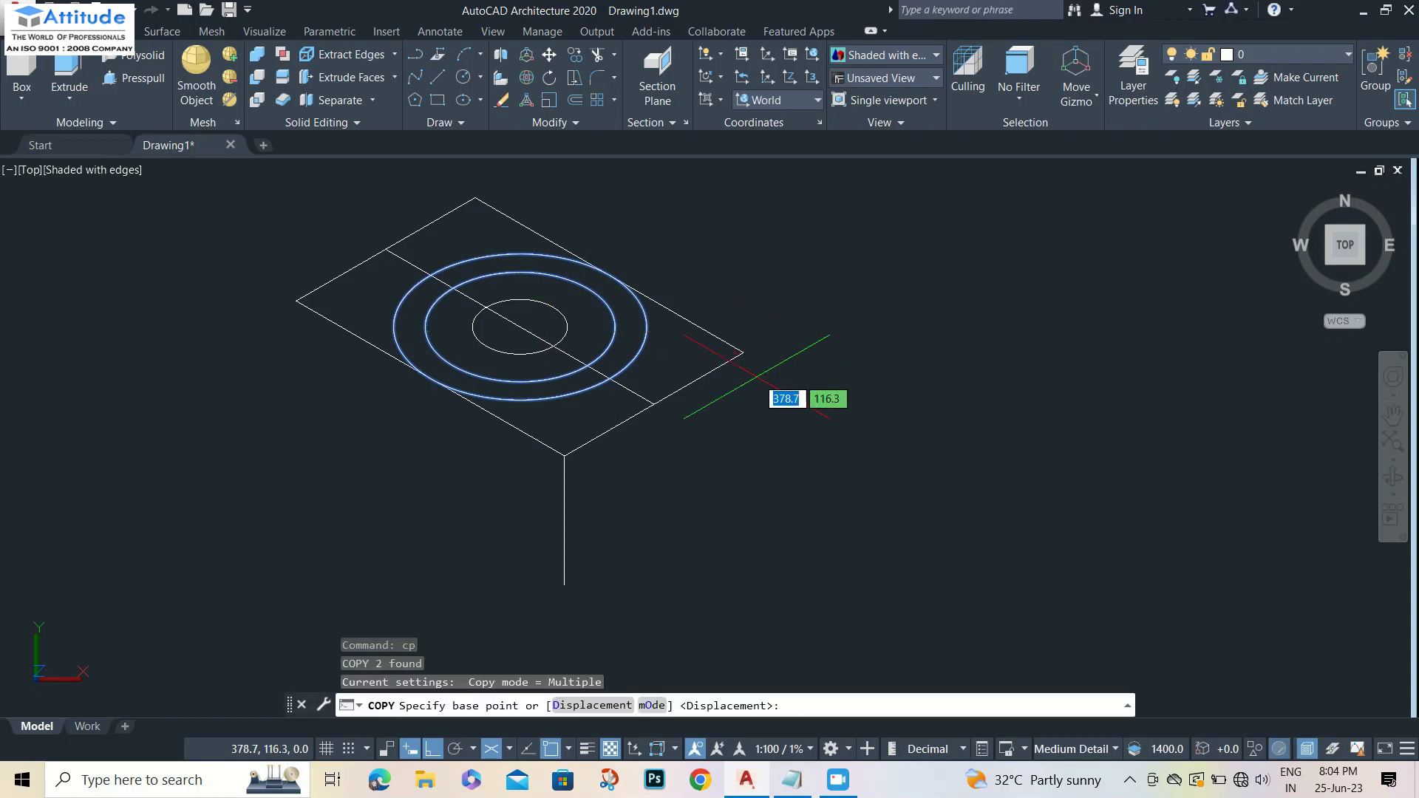
pyautogui.click(510, 749)
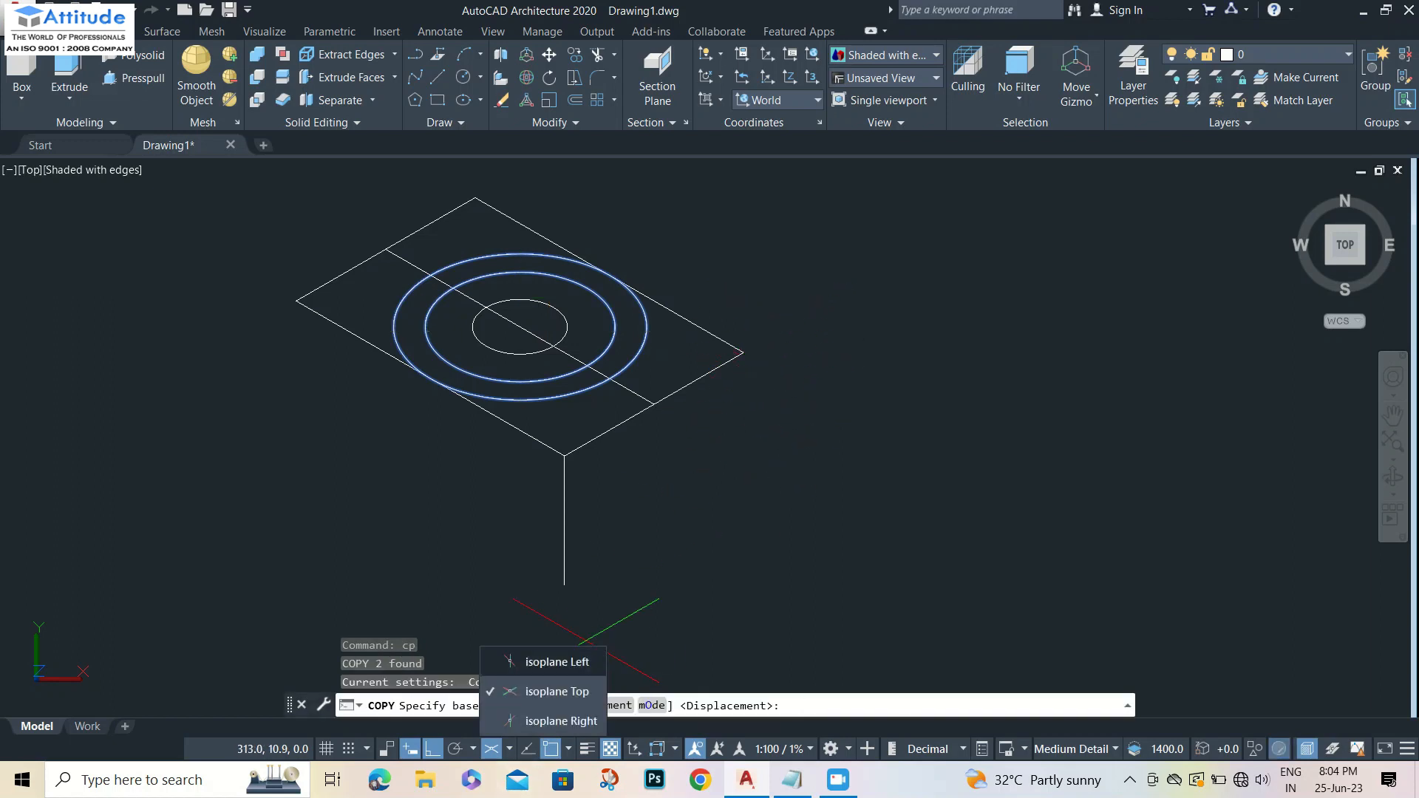
pyautogui.click(547, 658)
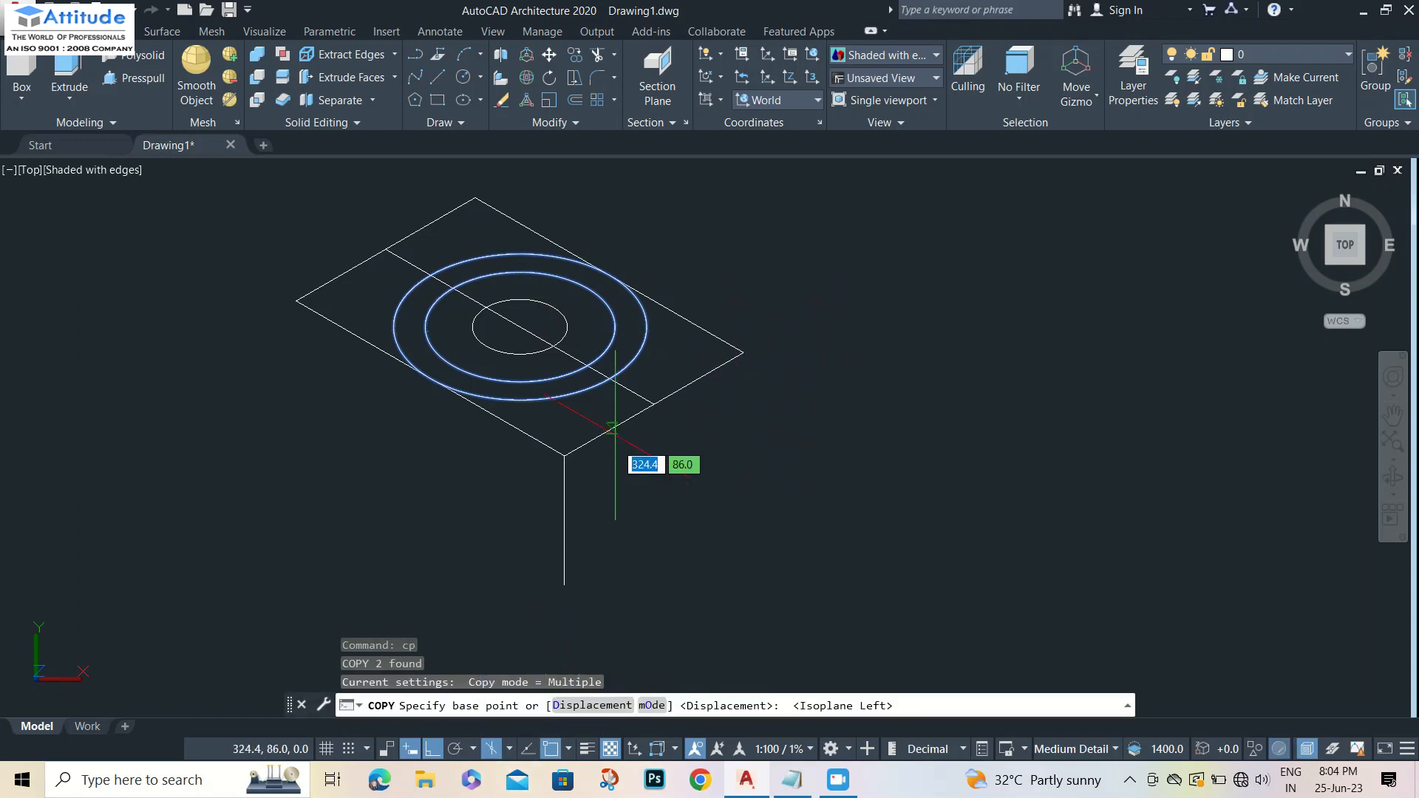
pyautogui.click(520, 326)
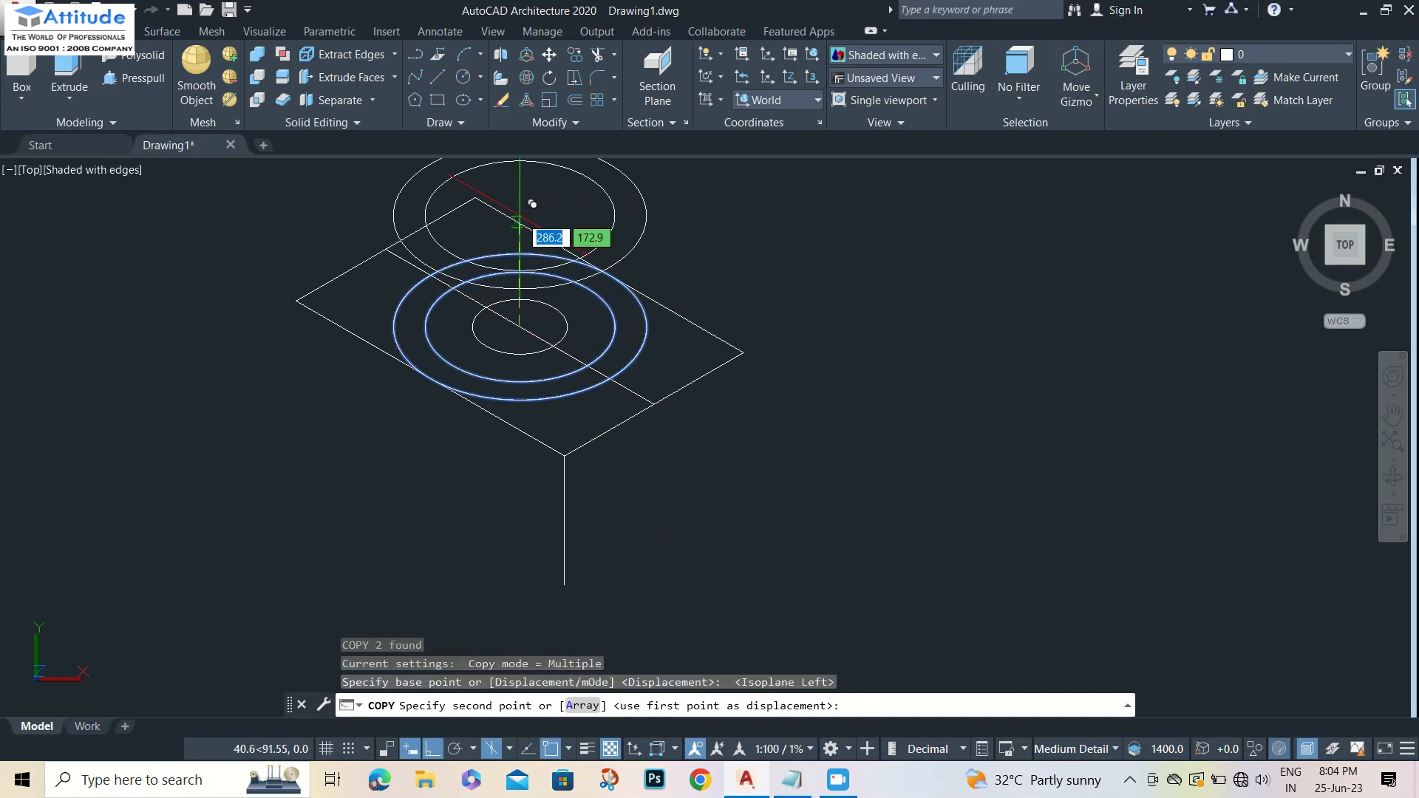
pyautogui.write('20')
pyautogui.press('Return')
pyautogui.press('Return')
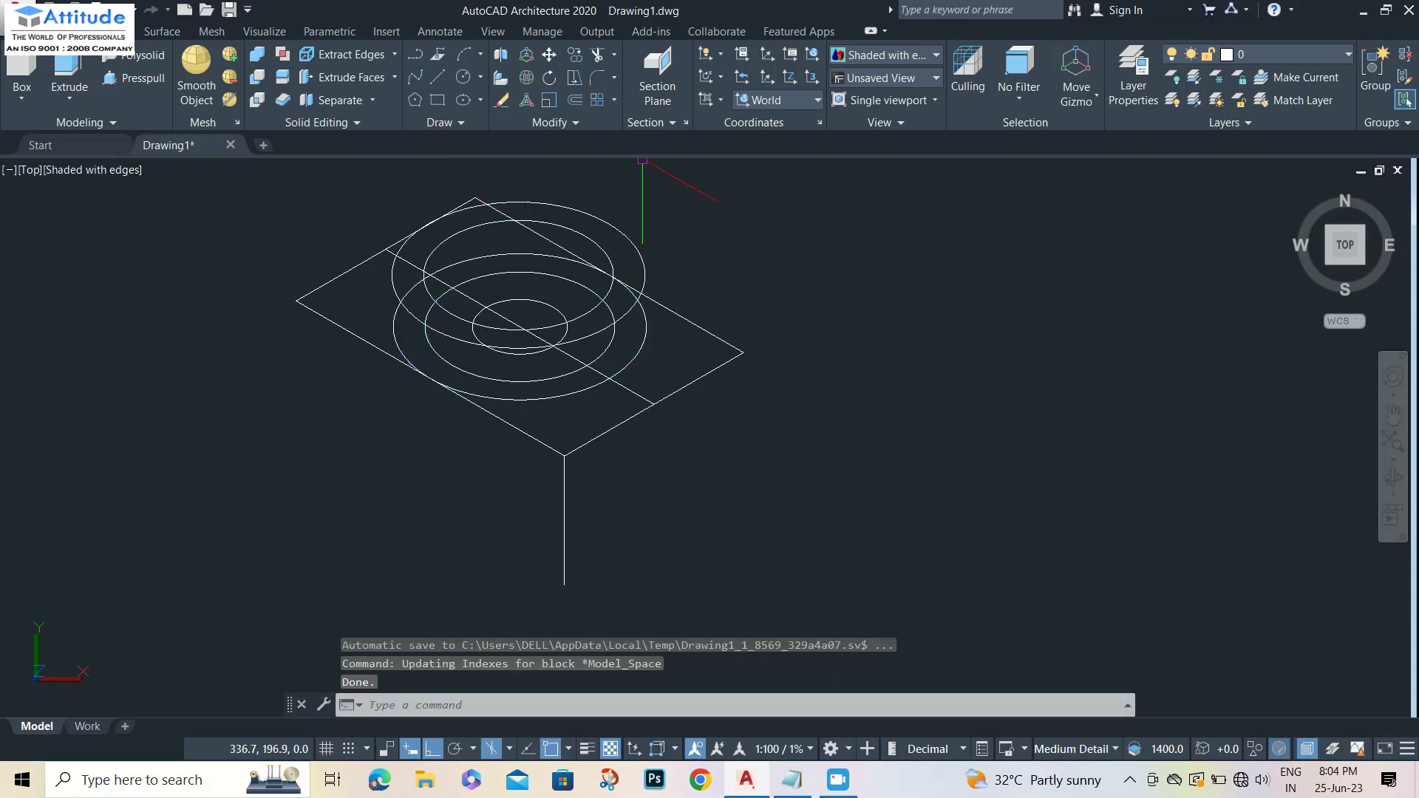
# Trim the back edge and lower isocircle arcs overlapping the raised ring, and erase the lower radius 30 isocircle's leftover front arc.
pyautogui.scroll(1, 535, 257)
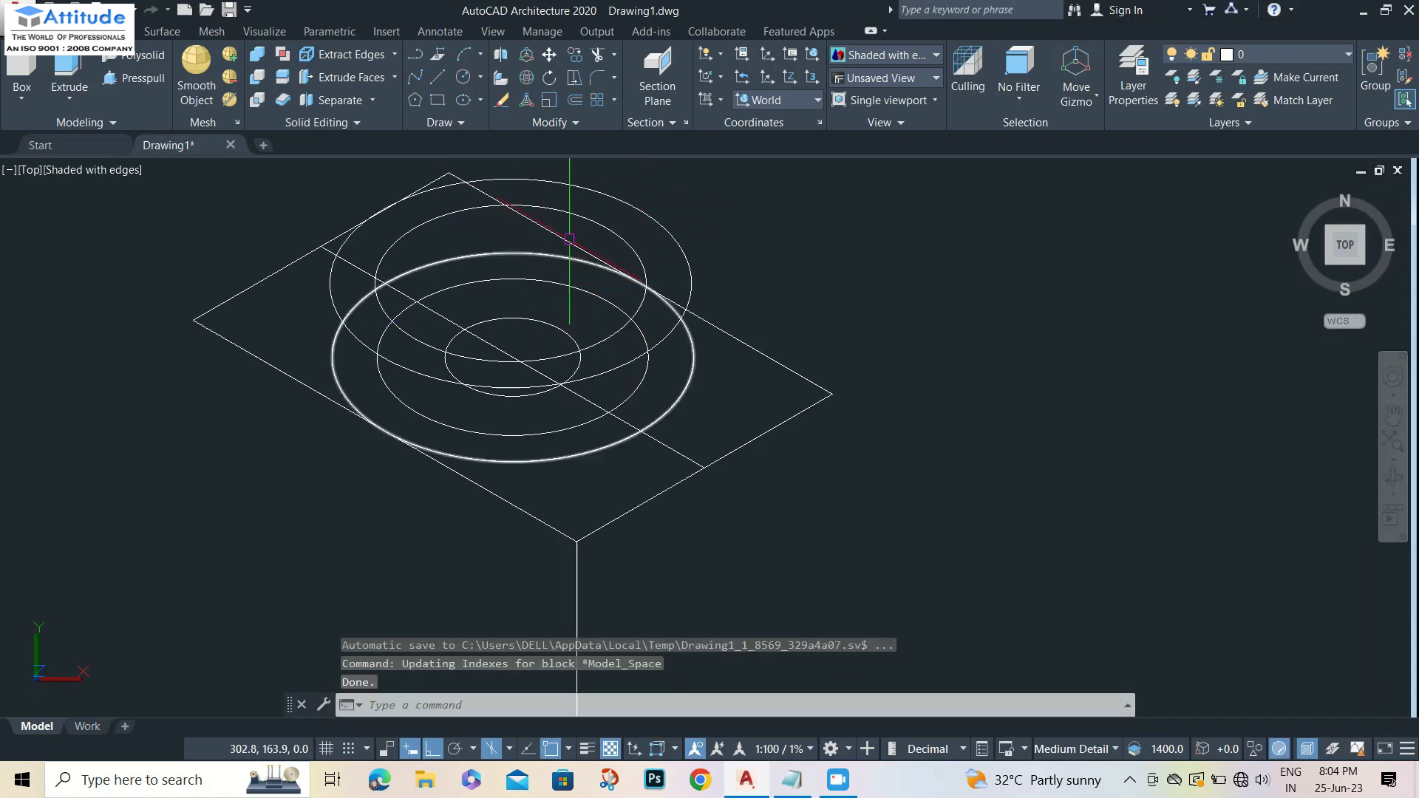
pyautogui.write('tr')
pyautogui.press('Return')
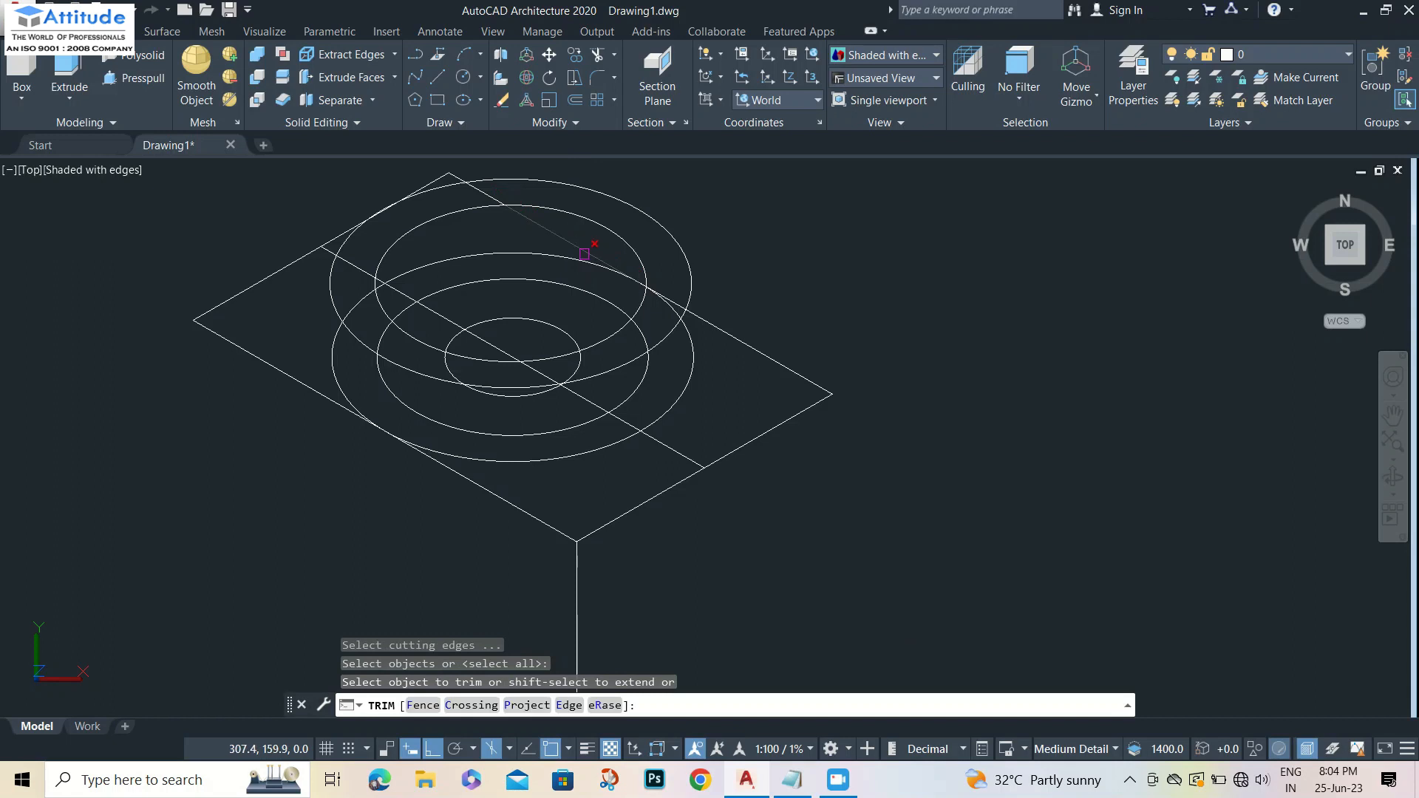
pyautogui.click(587, 254)
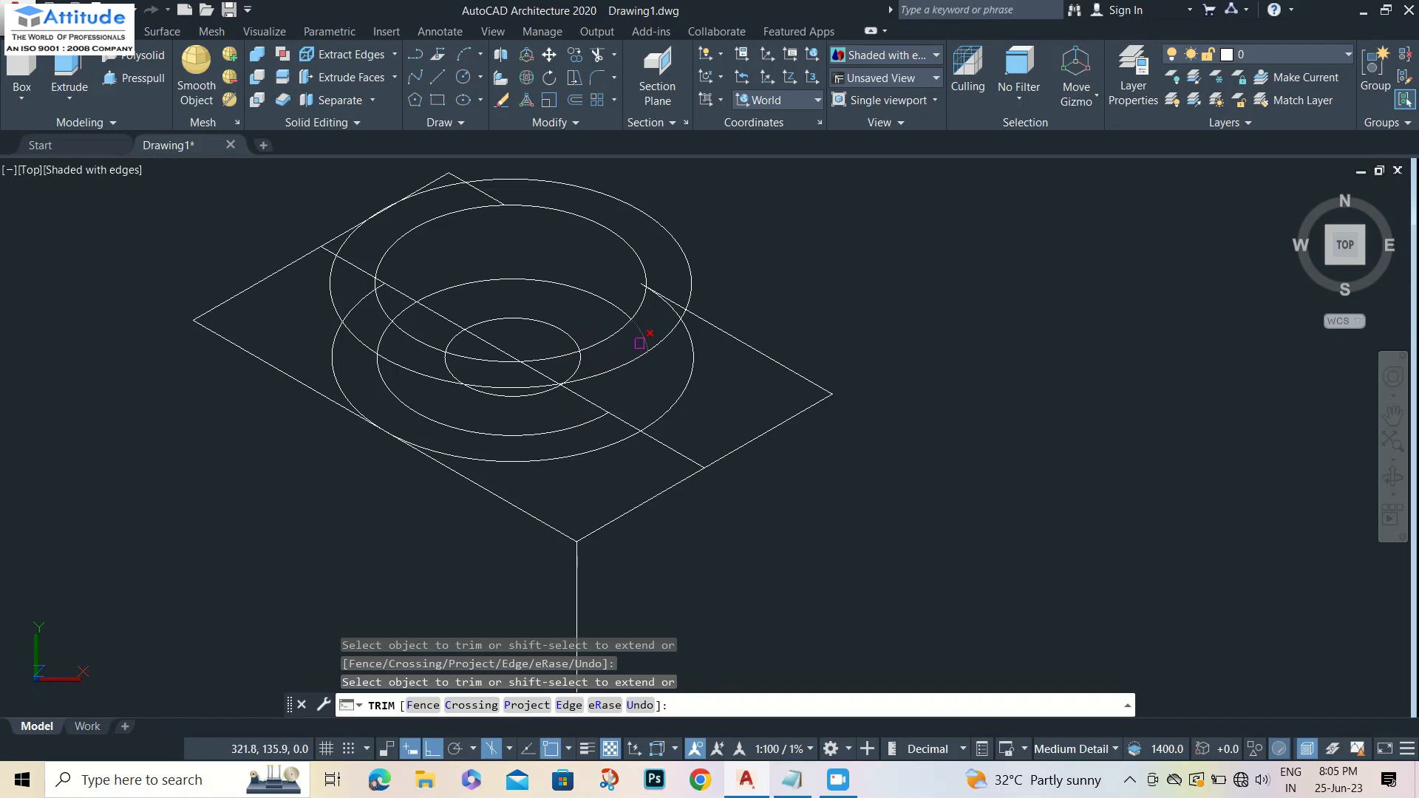
pyautogui.click(643, 333)
pyautogui.press('Escape')
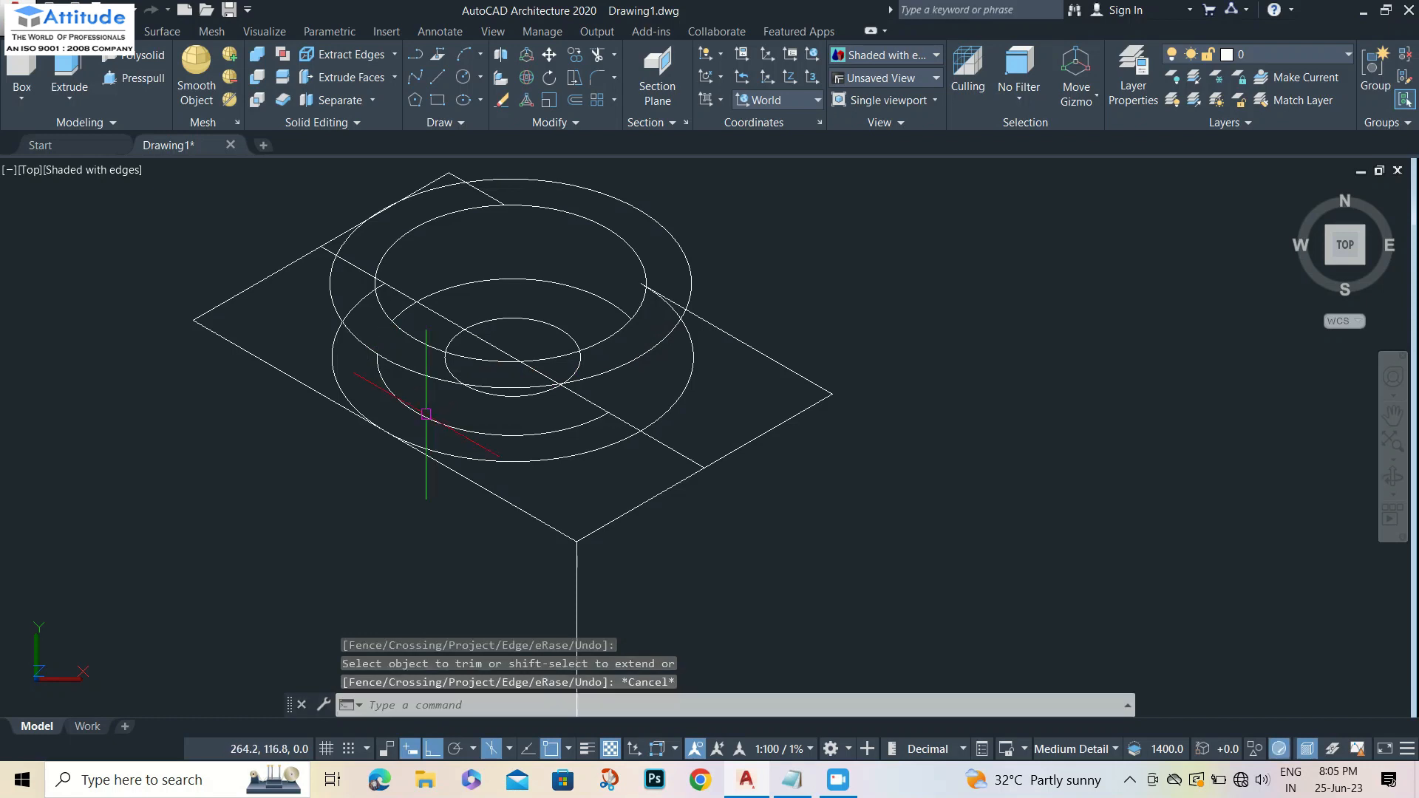
pyautogui.click(423, 413)
pyautogui.press('Delete')
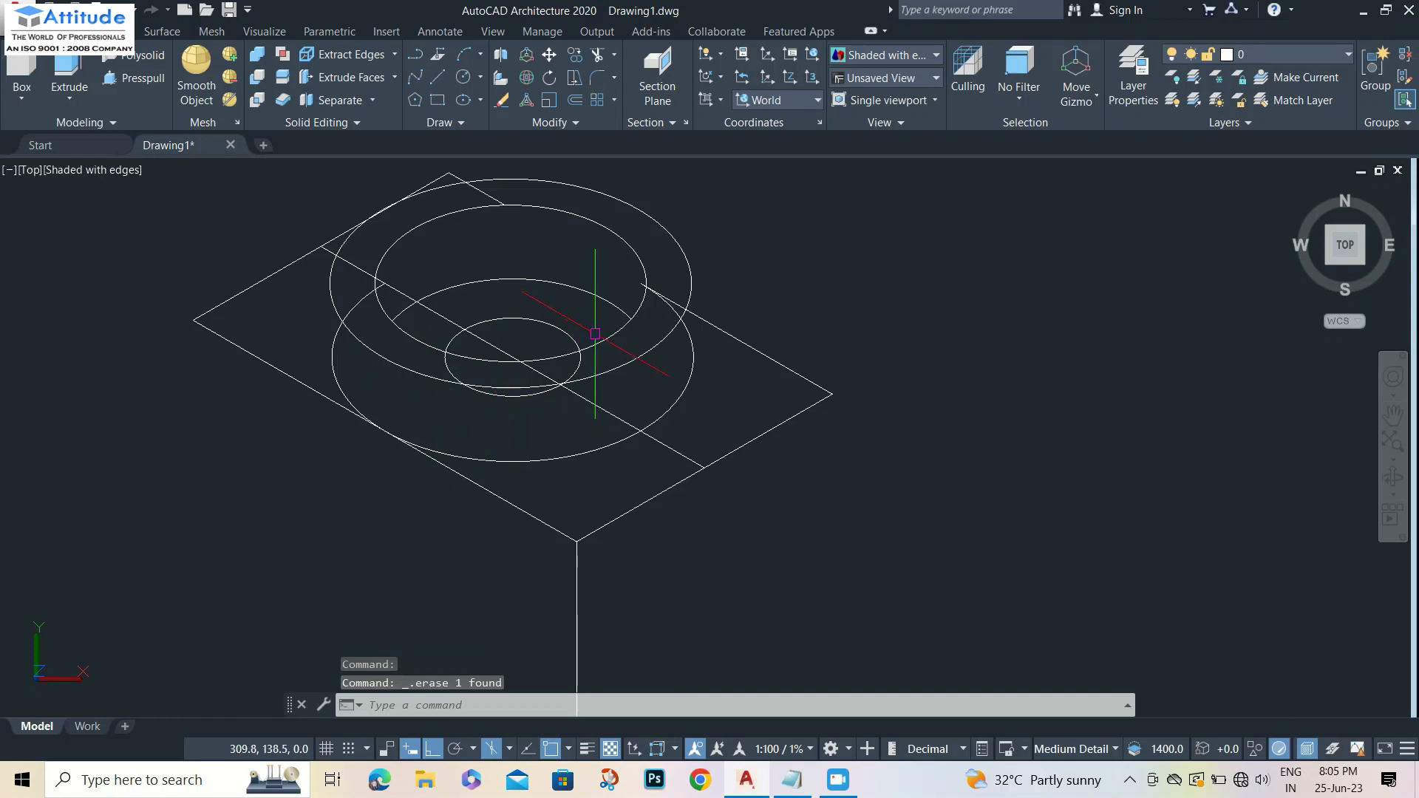
# Draw two side lines joining the left and right quadrants of the upper and lower radius 40 isocircles.
pyautogui.write('l')
pyautogui.press('Return')
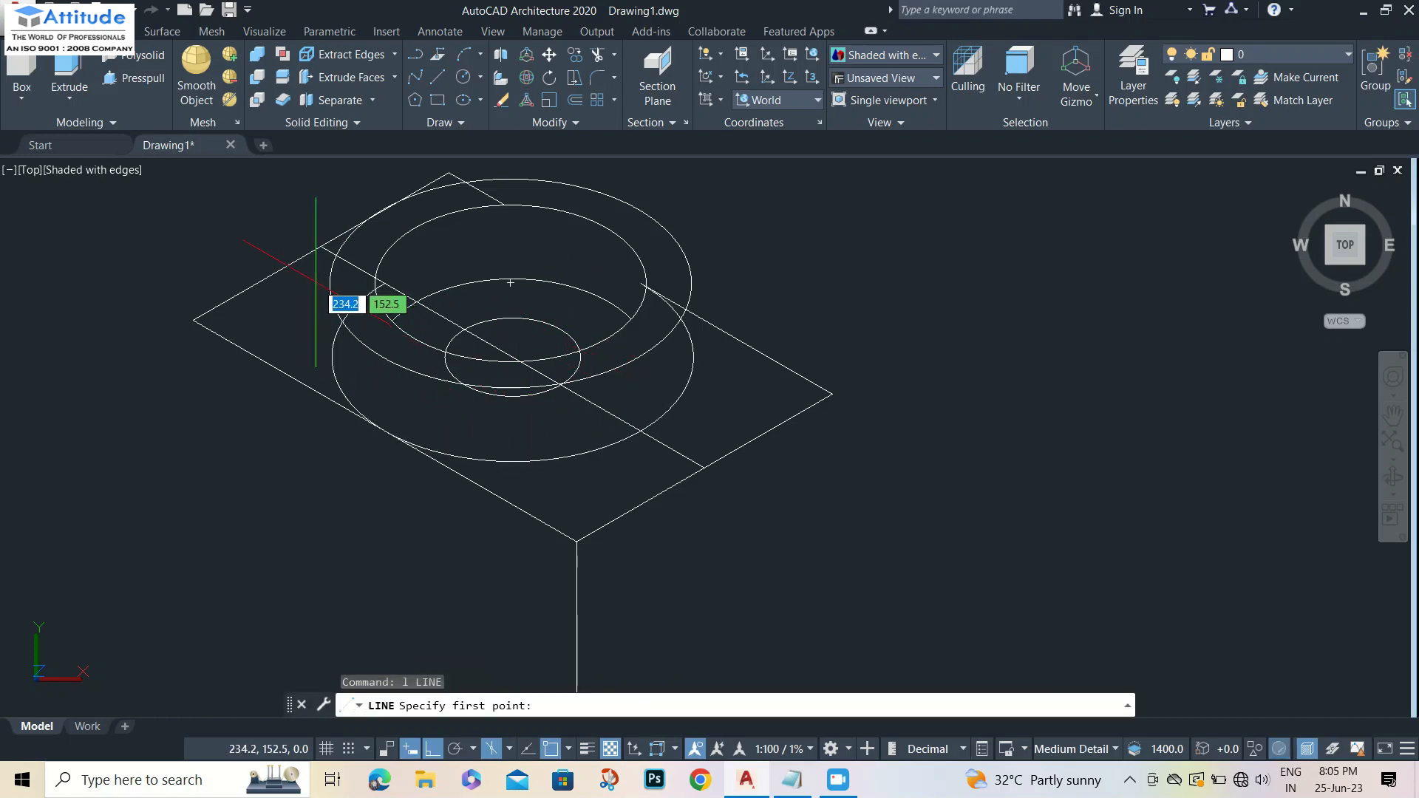
pyautogui.click(332, 295)
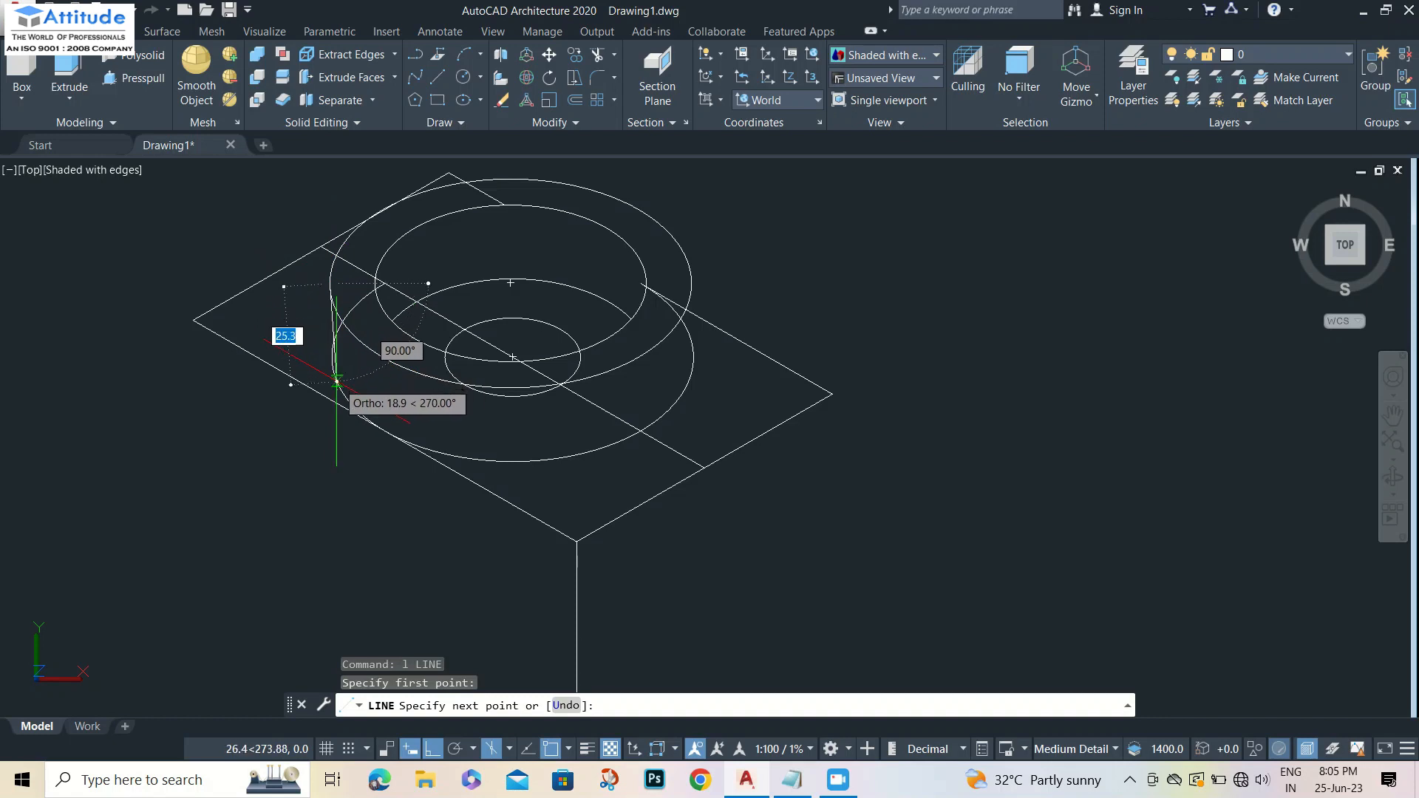
pyautogui.click(332, 357)
pyautogui.press('Escape')
pyautogui.press('Return')
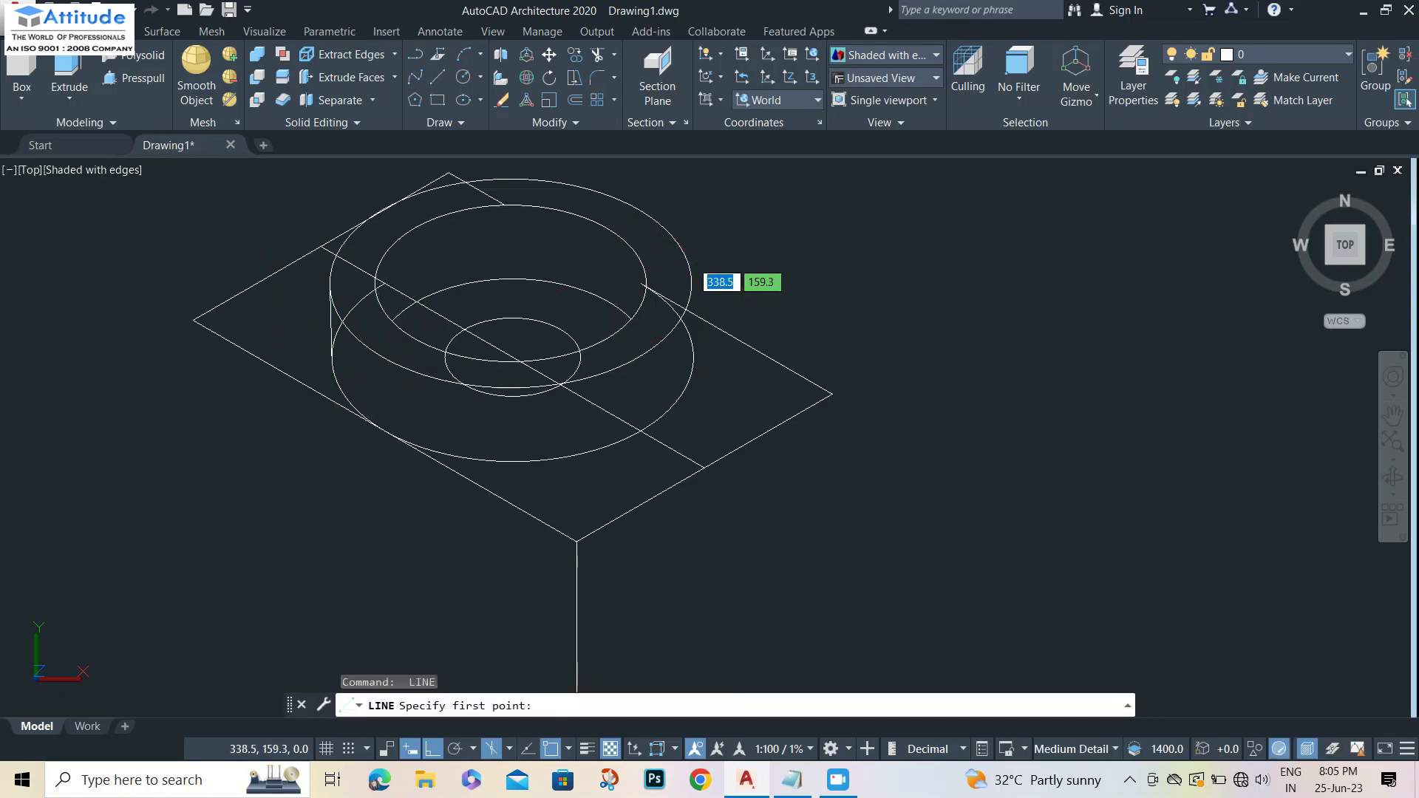
pyautogui.click(691, 283)
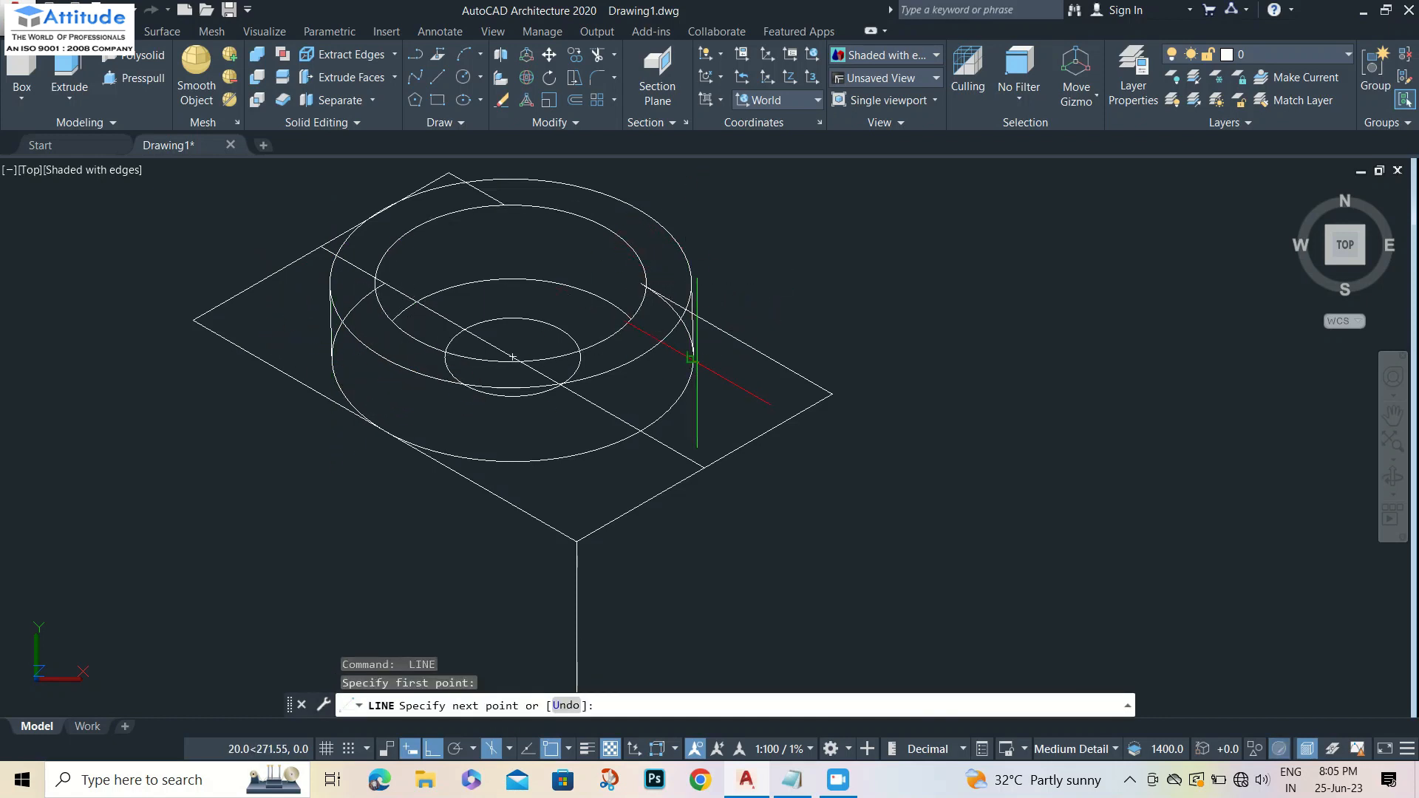
pyautogui.click(692, 358)
pyautogui.press('Escape')
# Trim the top face's back edge and the lower radius 40 isocircle's arc where the raised ring's right side hides them.
pyautogui.scroll(5, 680, 304)
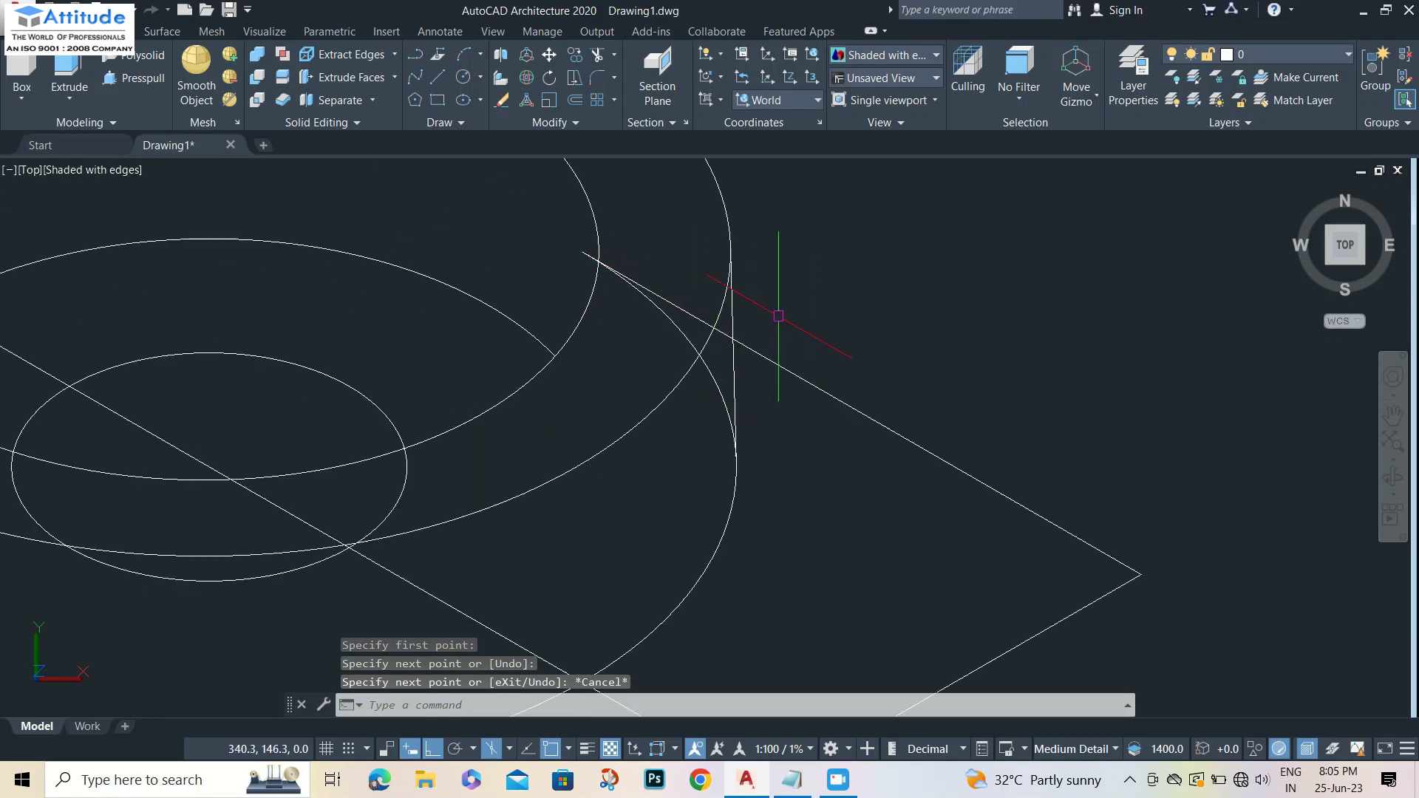
pyautogui.scroll(-2, 769, 316)
pyautogui.write('tr')
pyautogui.press('Return')
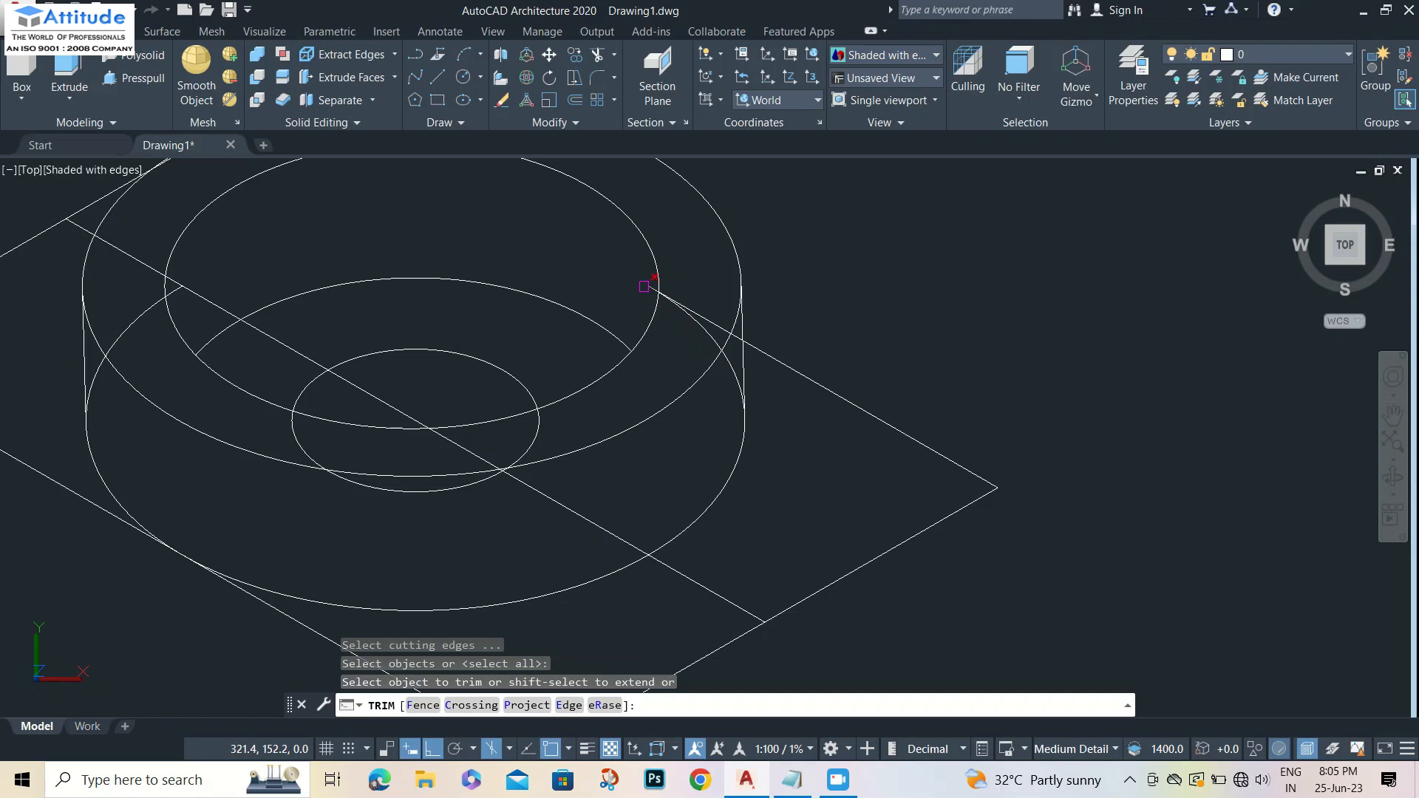
pyautogui.click(644, 286)
pyautogui.scroll(2, 648, 288)
pyautogui.click(652, 292)
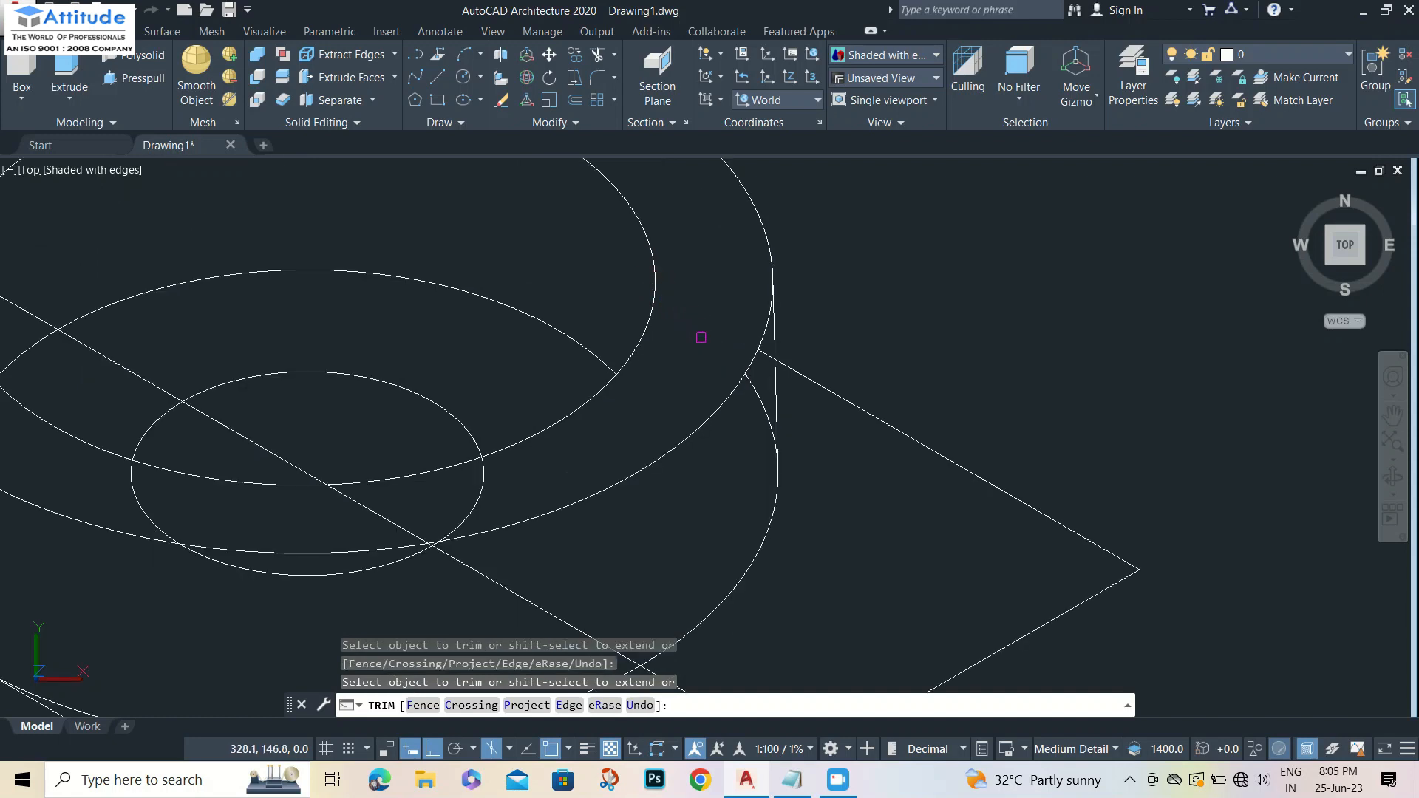
pyautogui.scroll(-2, 700, 337)
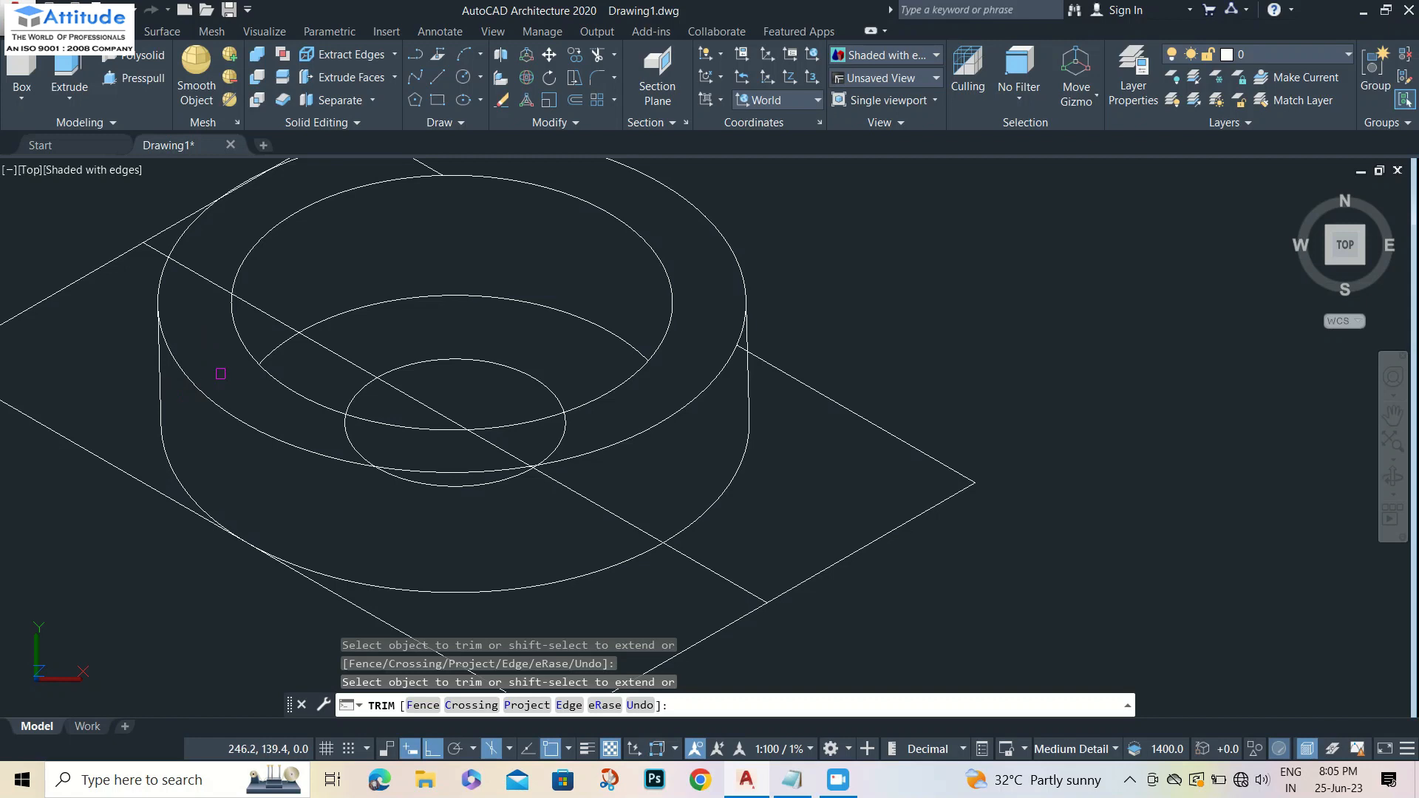
# Trim away the centre line within the cylinder and the small isocircle's hidden front part, and erase the leftover fragments.
pyautogui.click(193, 278)
pyautogui.click(326, 348)
pyautogui.click(492, 445)
pyautogui.click(551, 478)
pyautogui.click(422, 481)
pyautogui.click(432, 482)
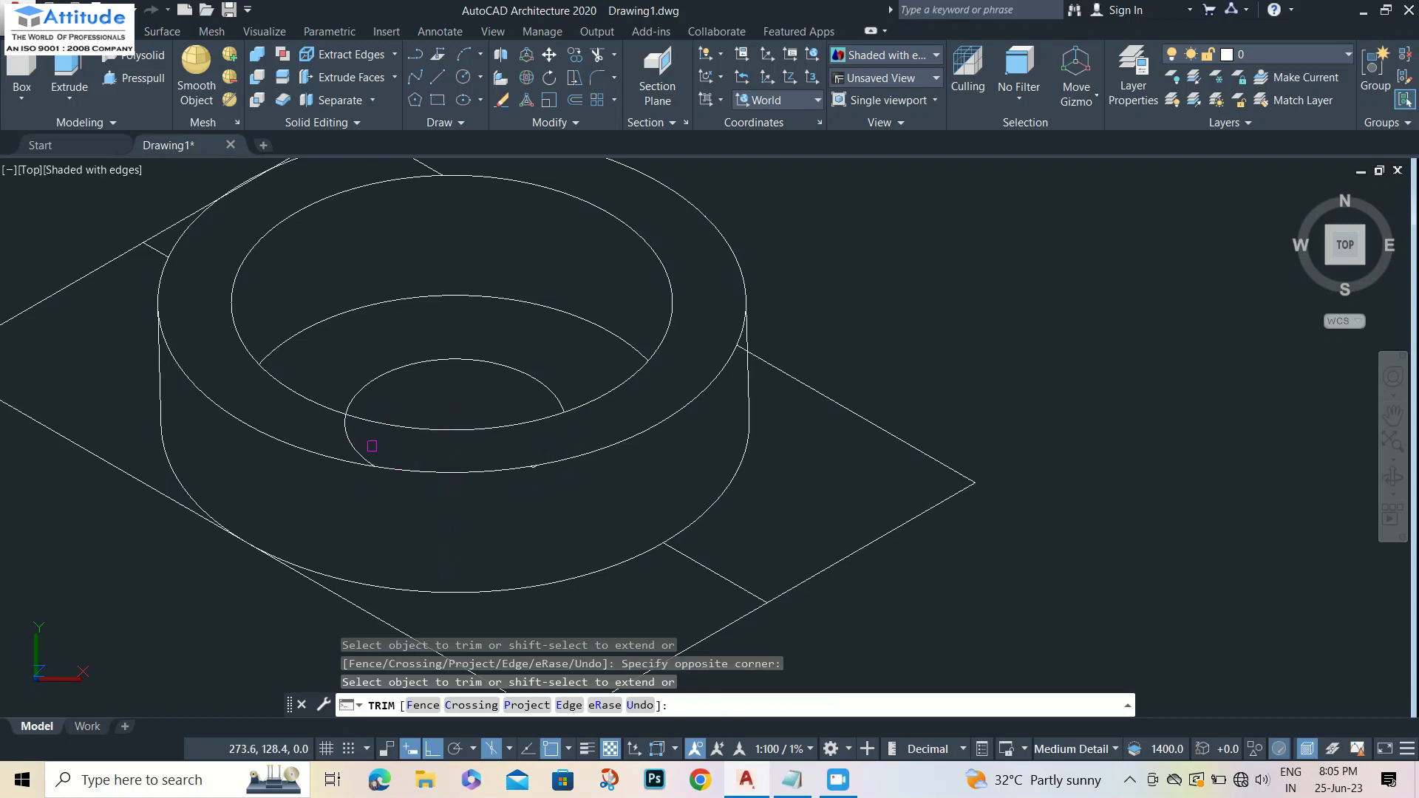
pyautogui.click(357, 438)
pyautogui.press('Escape')
pyautogui.click(534, 465)
pyautogui.click(552, 491)
pyautogui.click(553, 494)
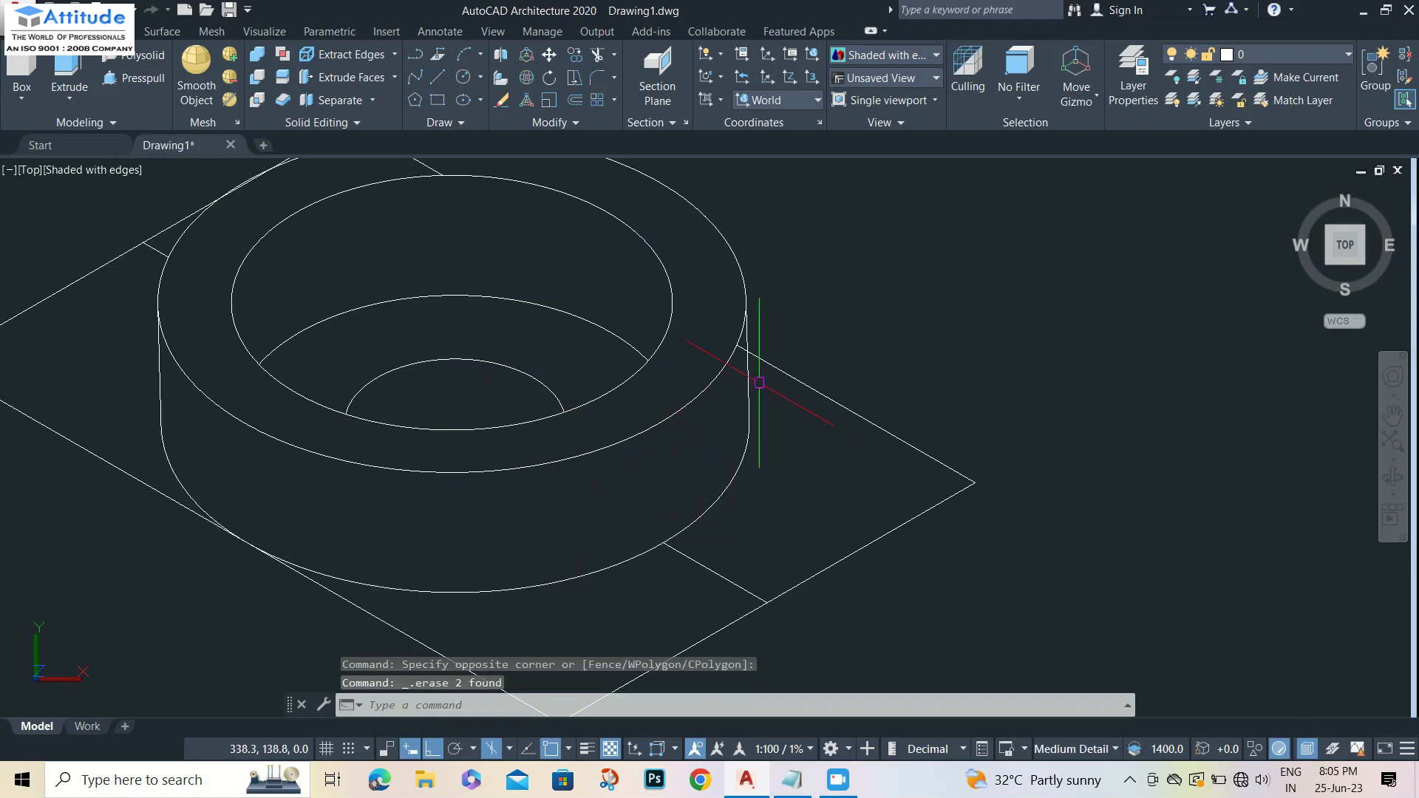
# Trim the short stub of the top face's back edge between the raised ring and the cylinder's right side line.
pyautogui.write('tr')
pyautogui.press('Return')
pyautogui.press('Return')
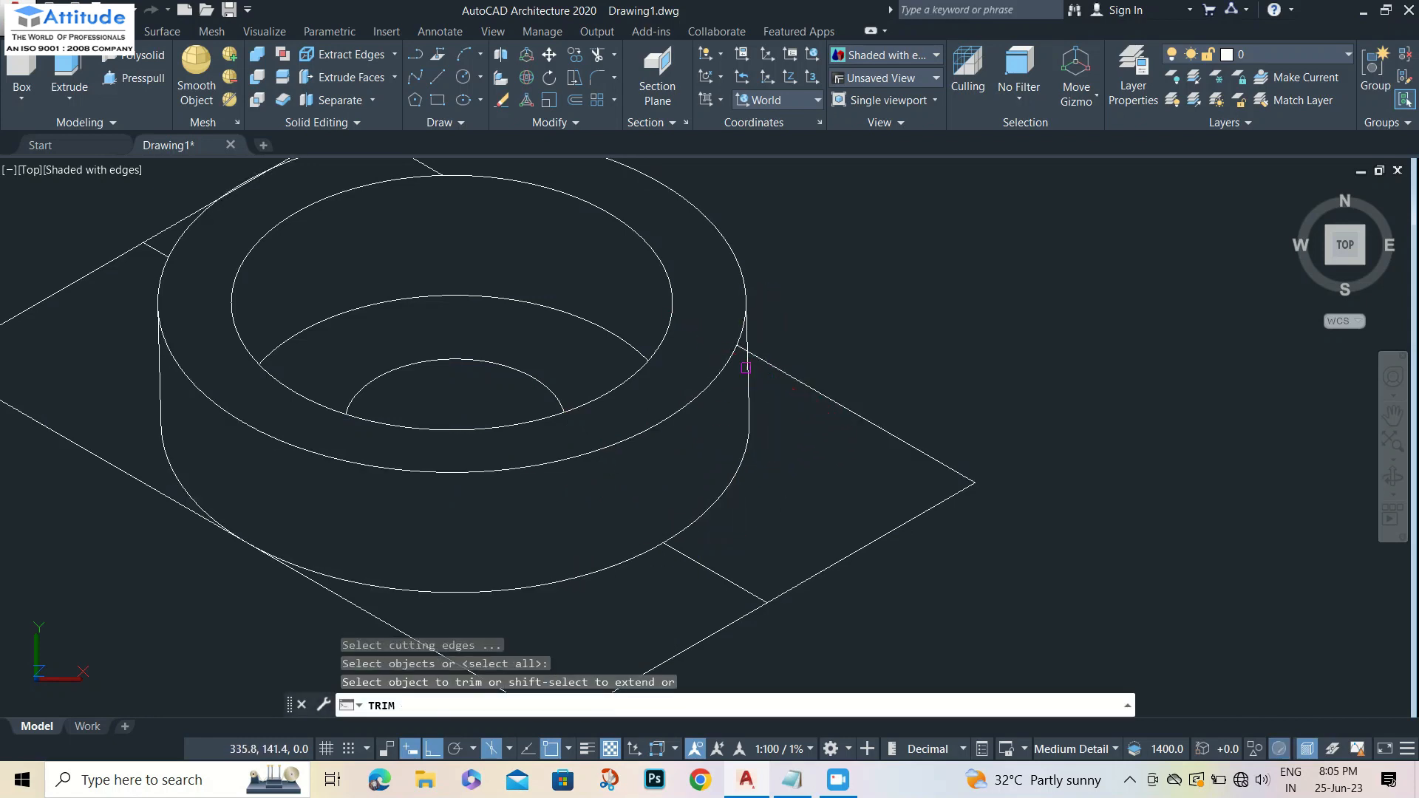
pyautogui.scroll(5, 753, 345)
pyautogui.click(754, 333)
pyautogui.scroll(-5, 671, 412)
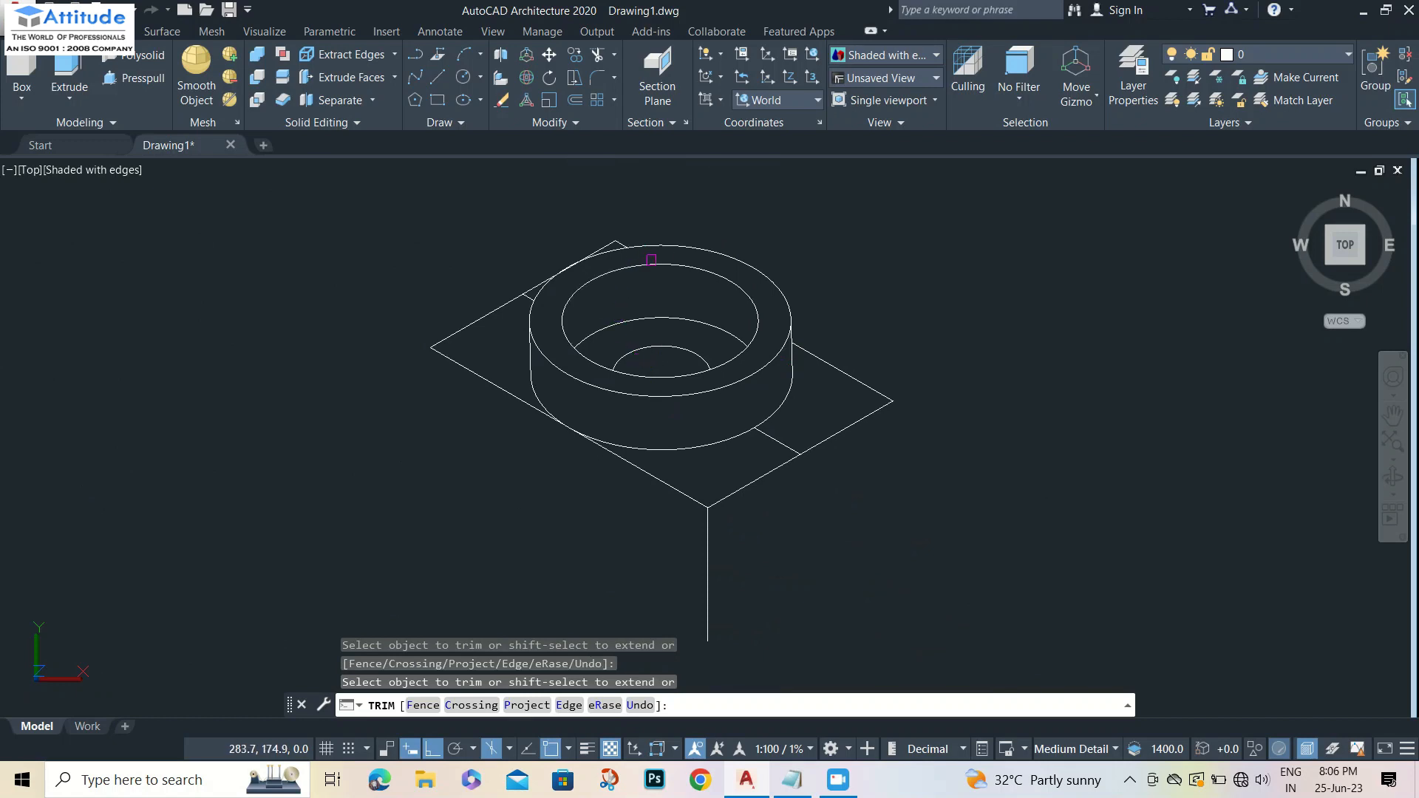
pyautogui.scroll(3, 652, 260)
pyautogui.press('Escape')
# Erase the two remaining centre line segments on the top face outside the cylinder.
pyautogui.click(831, 512)
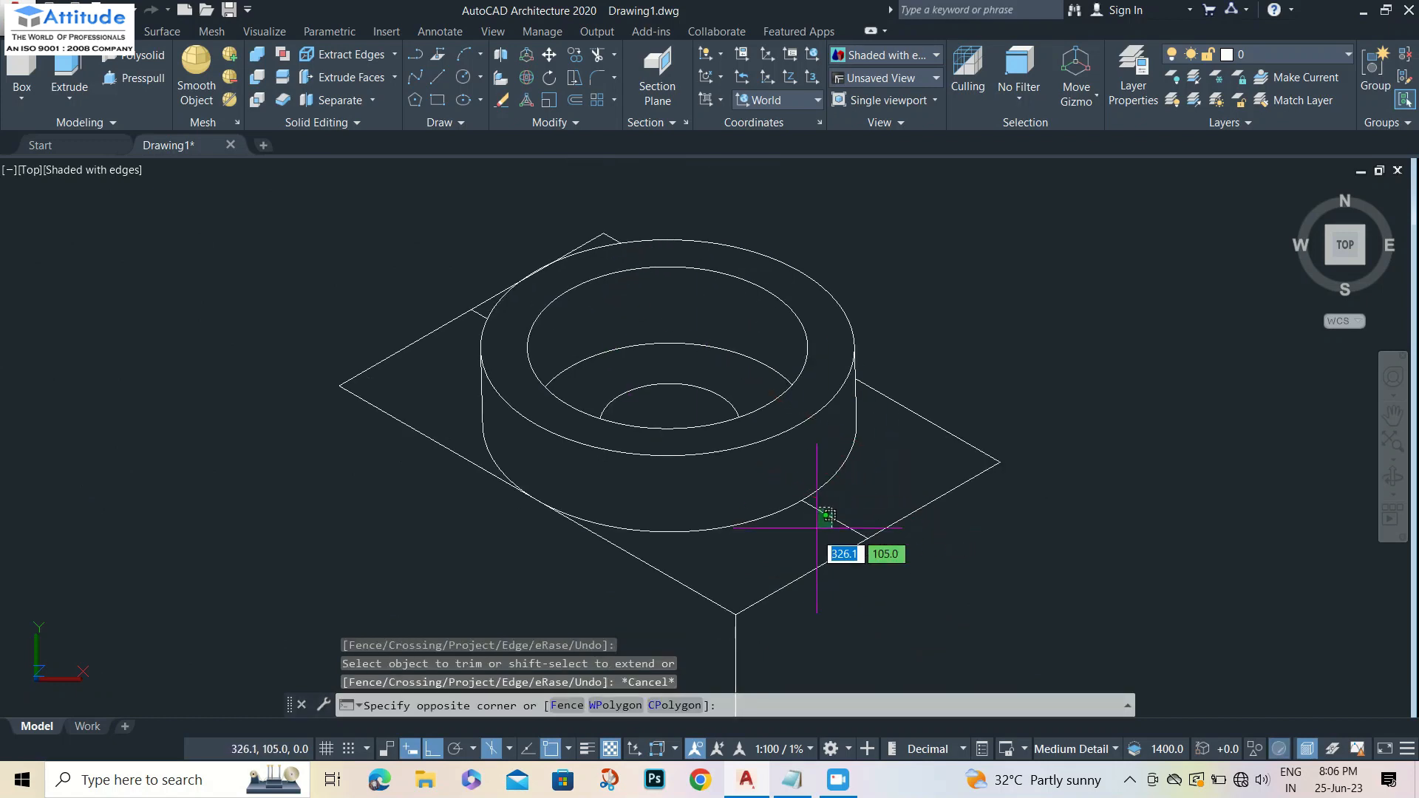
pyautogui.click(826, 528)
pyautogui.press('Delete')
pyautogui.scroll(-2, 888, 488)
pyautogui.scroll(5, 650, 320)
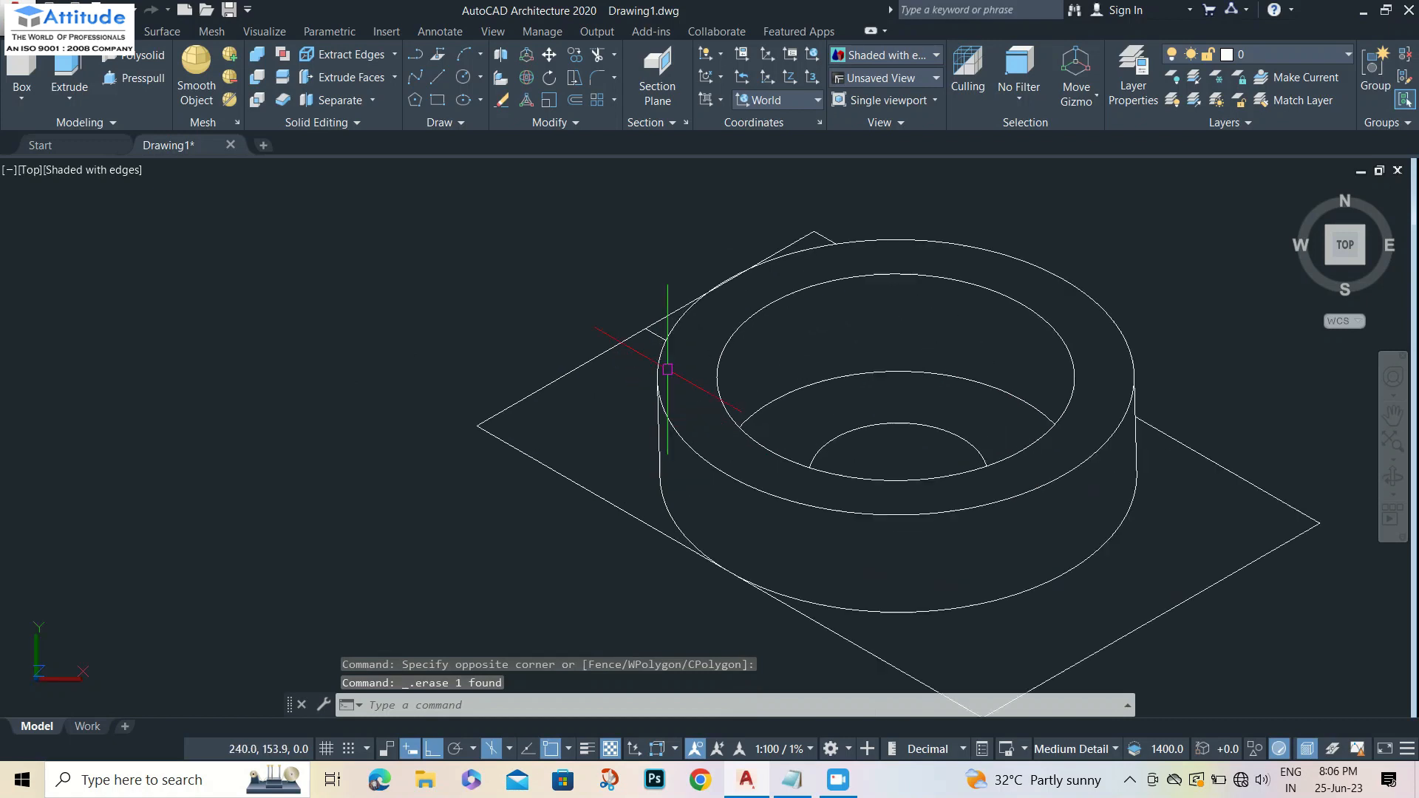
pyautogui.click(650, 320)
pyautogui.press('Delete')
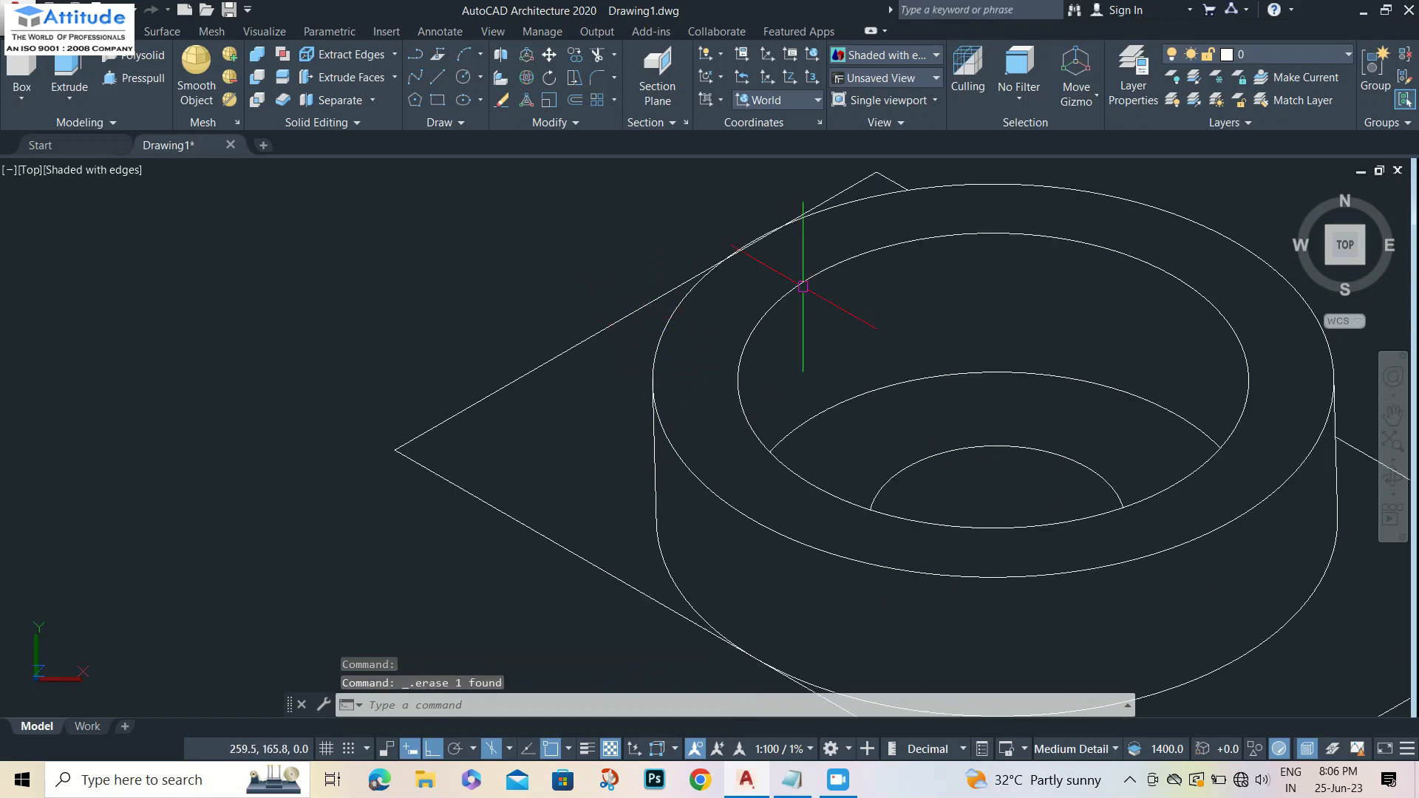
# Copy the front corner's vertical edge to the midpoint and the far corner of the top face's right front edge.
pyautogui.scroll(-3, 848, 276)
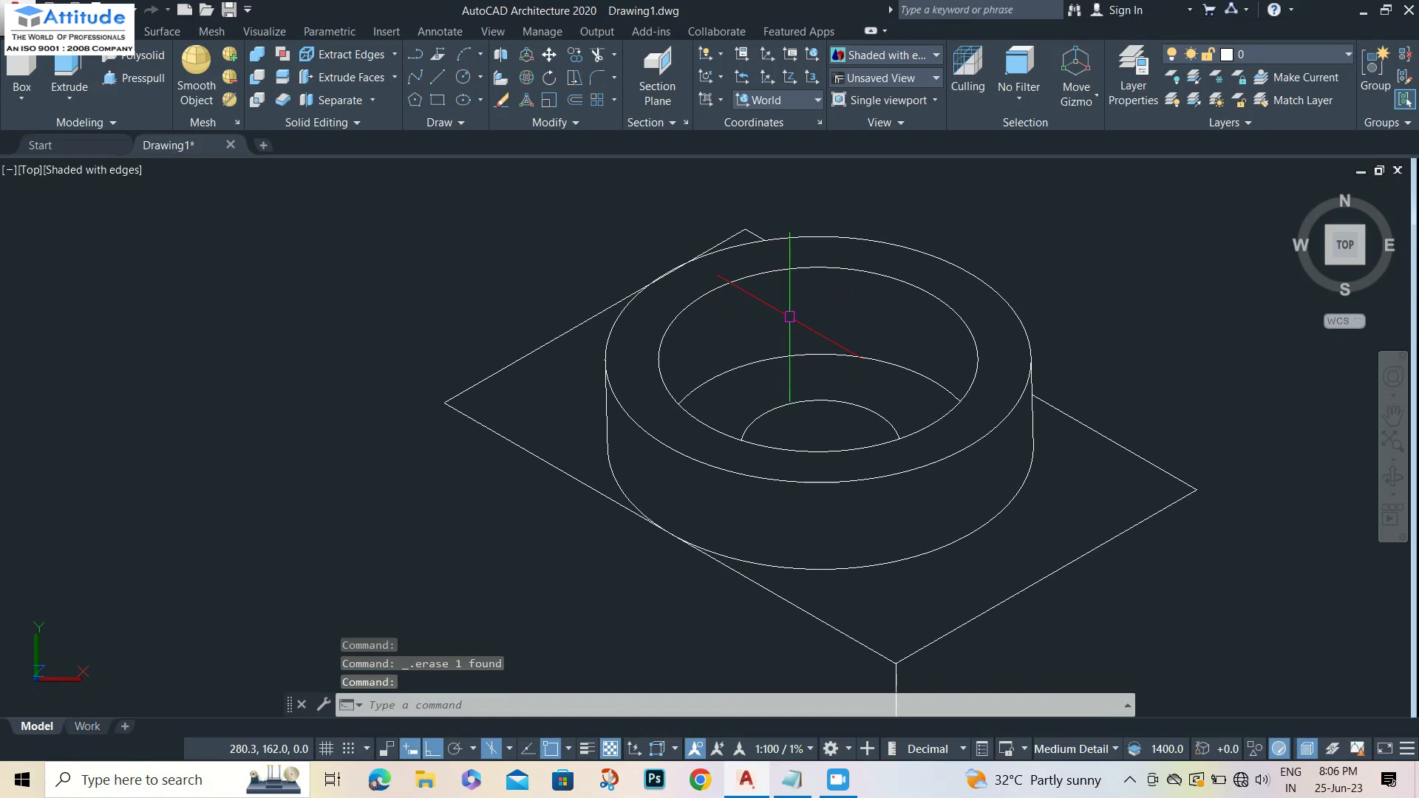
pyautogui.scroll(-3, 791, 316)
pyautogui.moveTo(899, 418); pyautogui.dragTo(694, 250, button='middle')
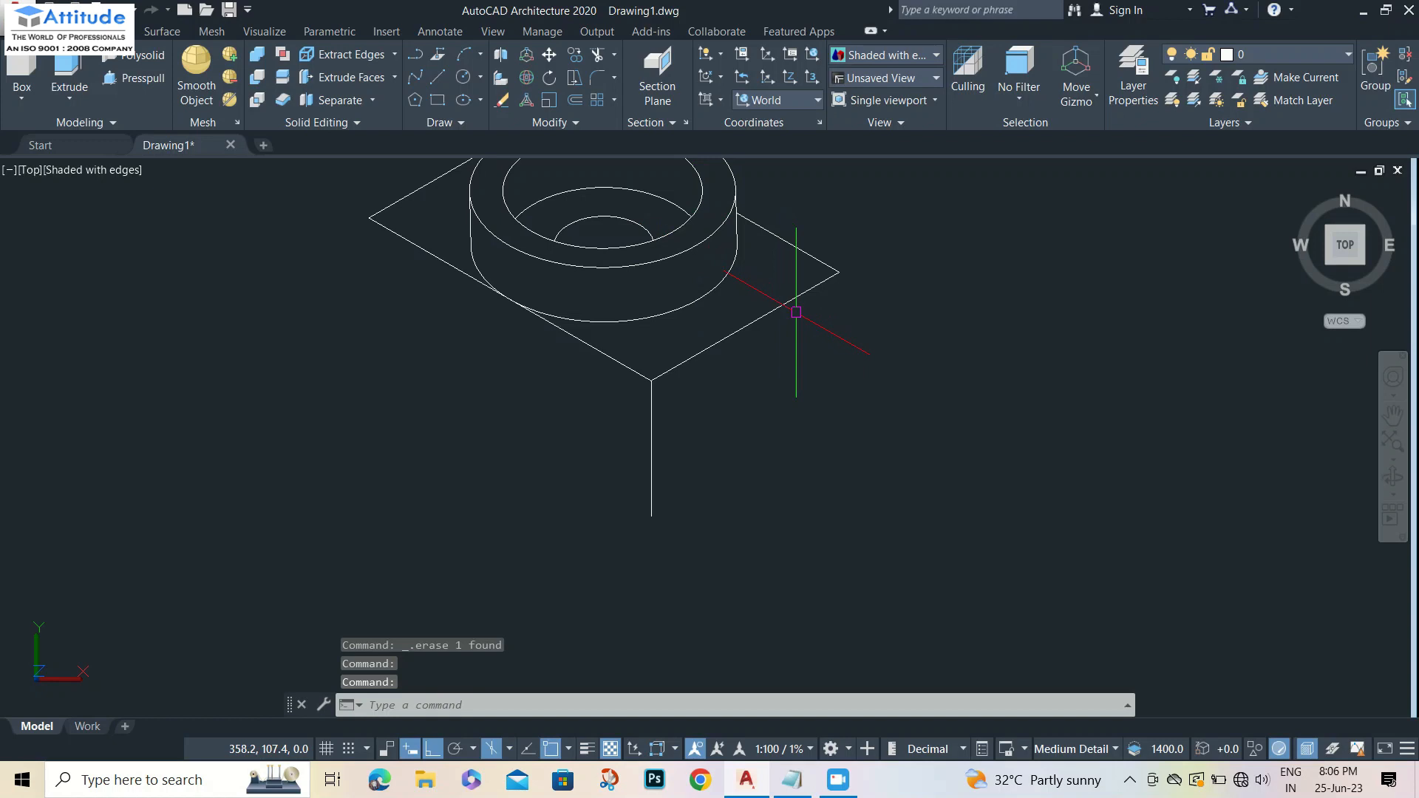
pyautogui.click(723, 422)
pyautogui.click(627, 498)
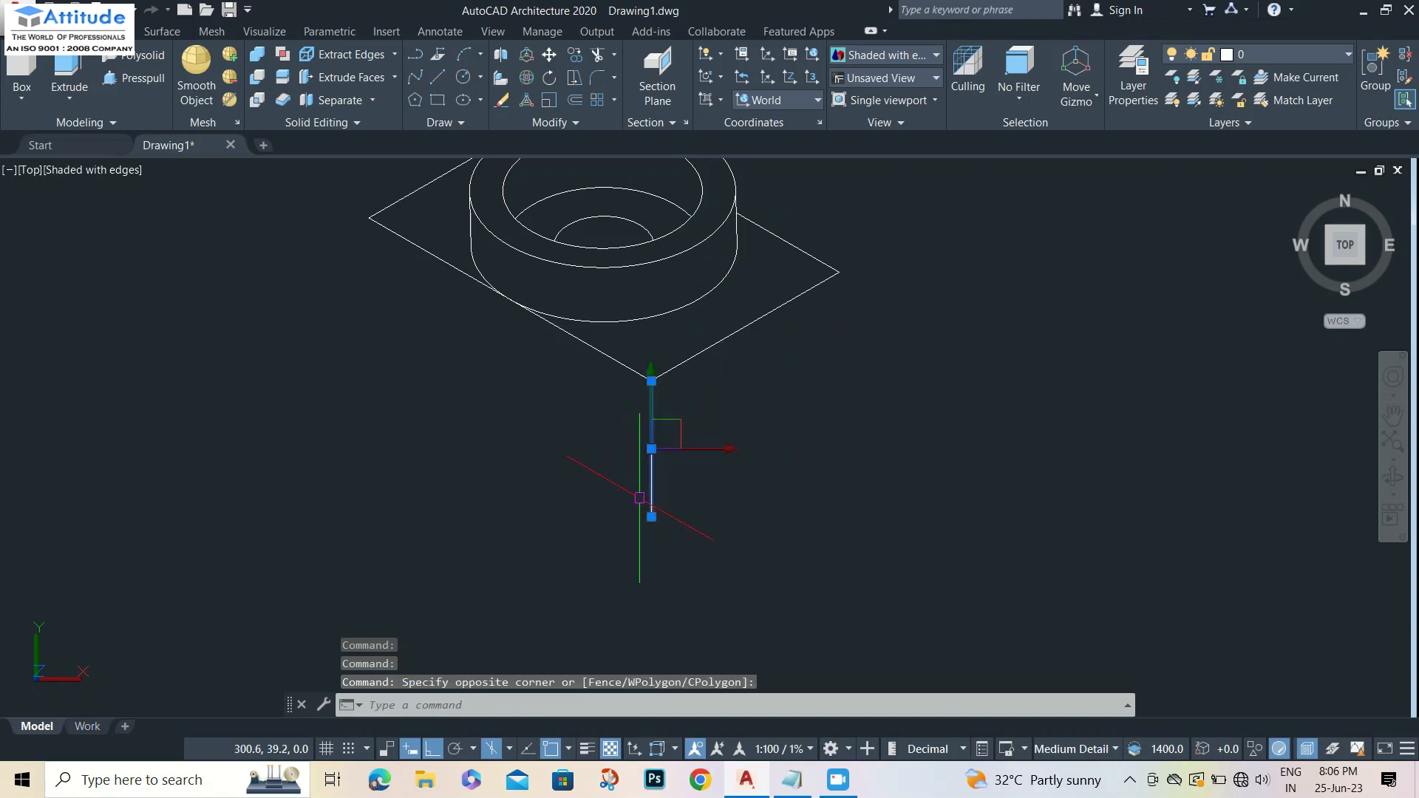
pyautogui.write('cp')
pyautogui.press('Return')
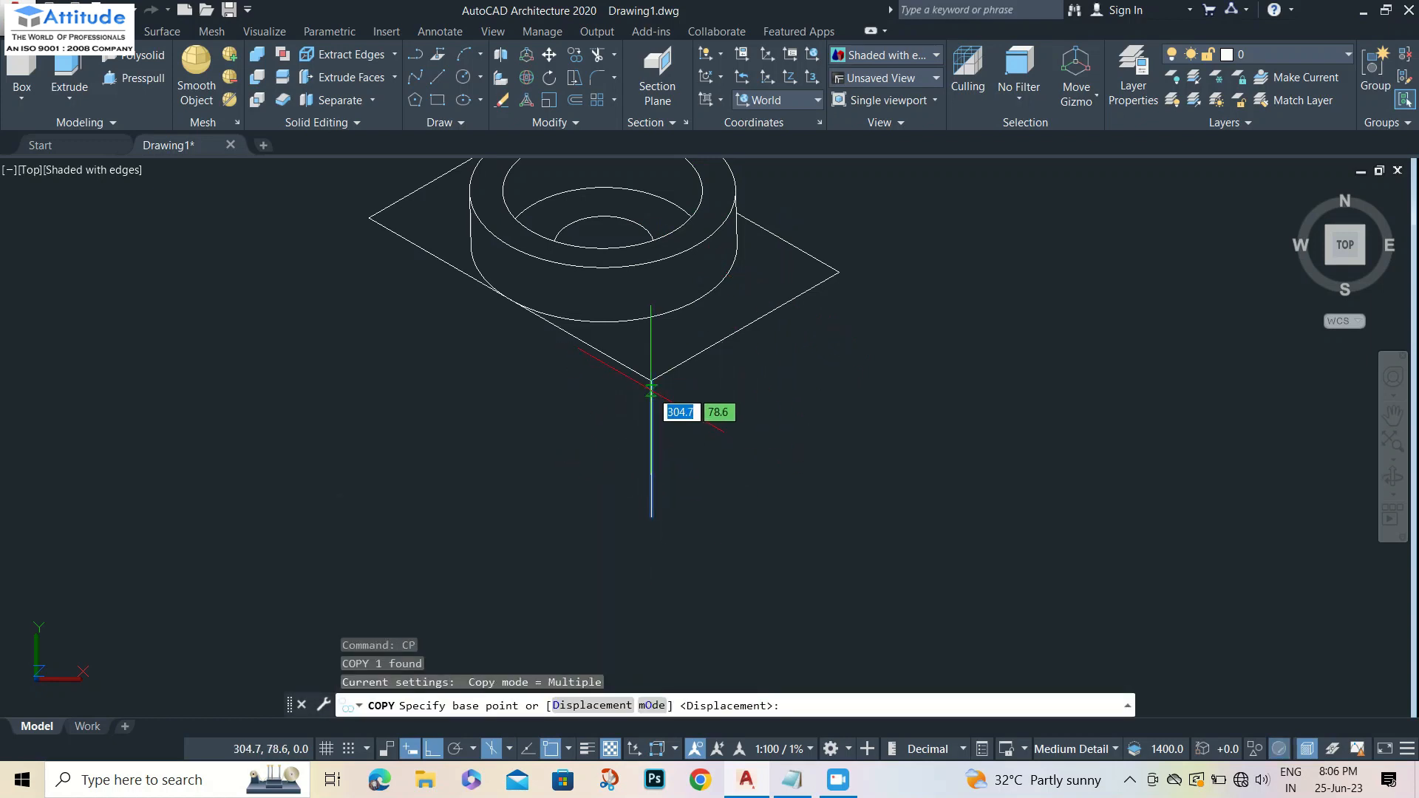
pyautogui.click(651, 384)
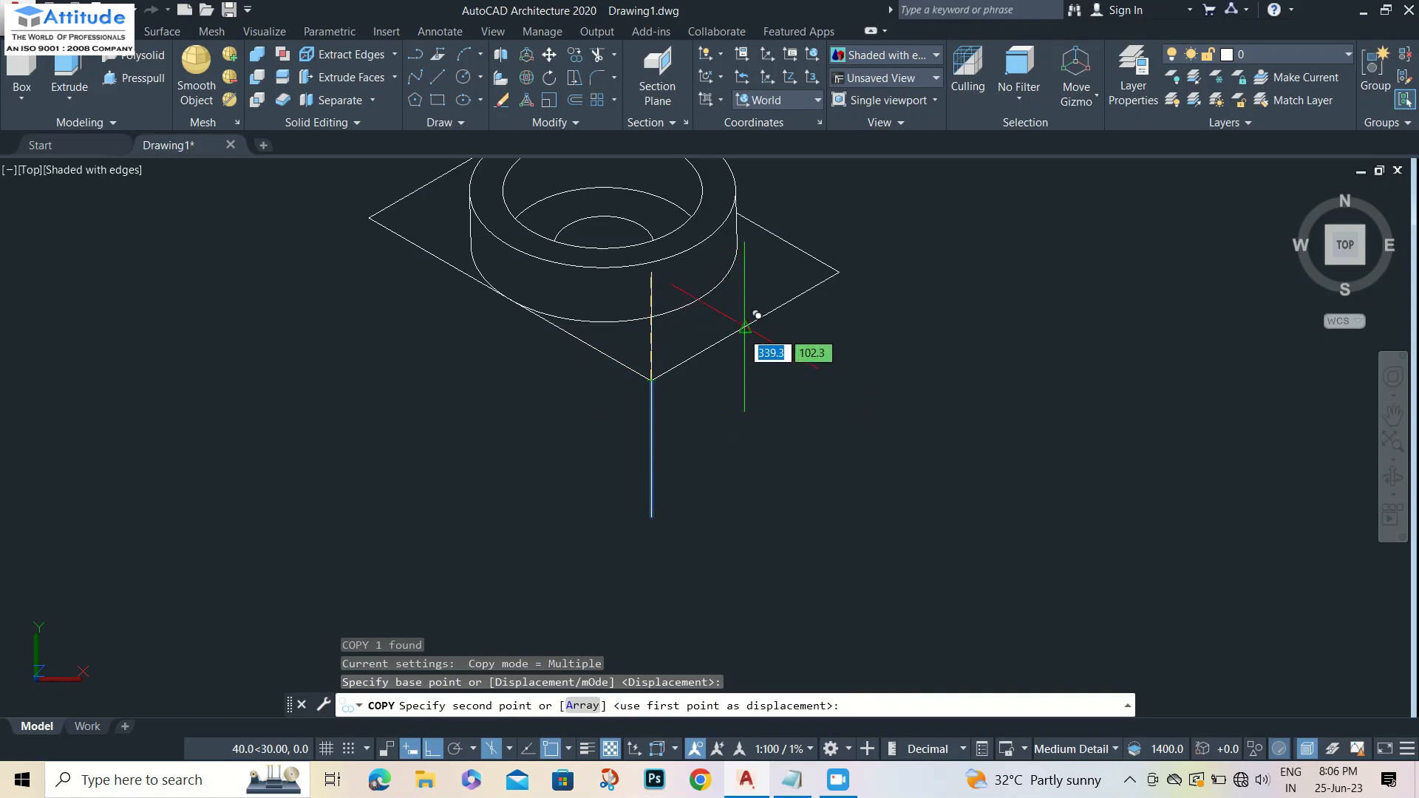
pyautogui.click(756, 316)
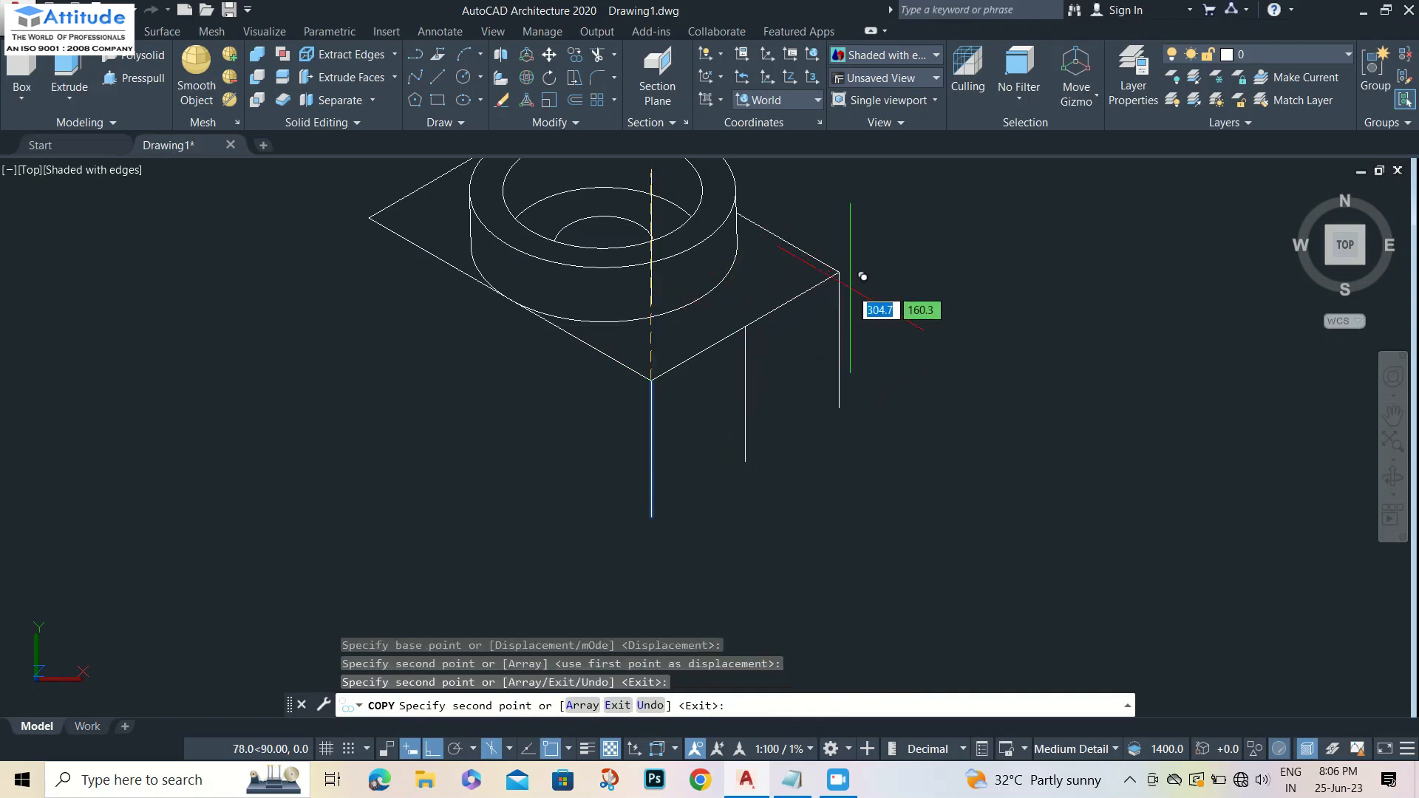
pyautogui.press('Escape')
# Draw a radius 40 isocircle in the right isoplane, centred on the lower end of the side face's middle vertical line.
pyautogui.write('el')
pyautogui.press('Return')
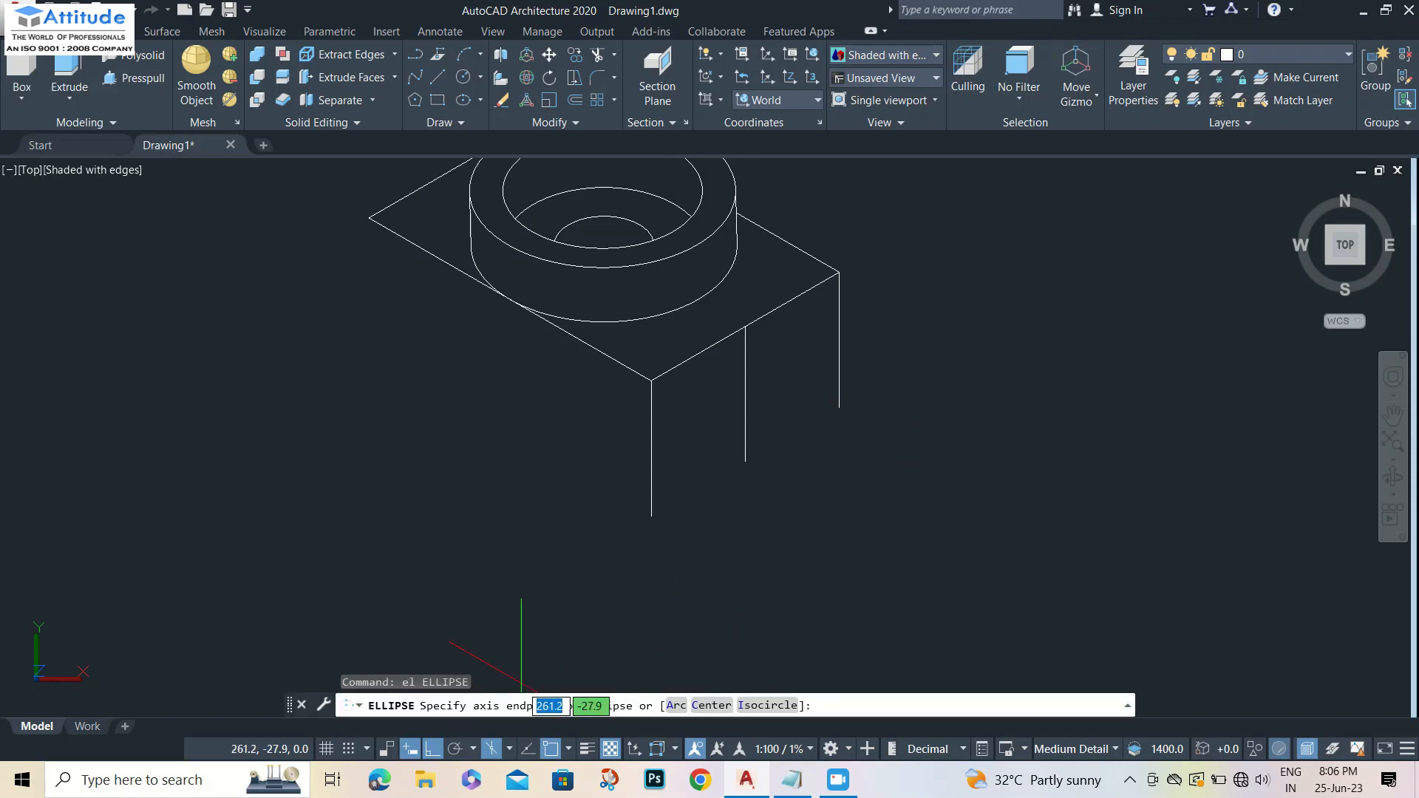
pyautogui.write('I')
pyautogui.press('Return')
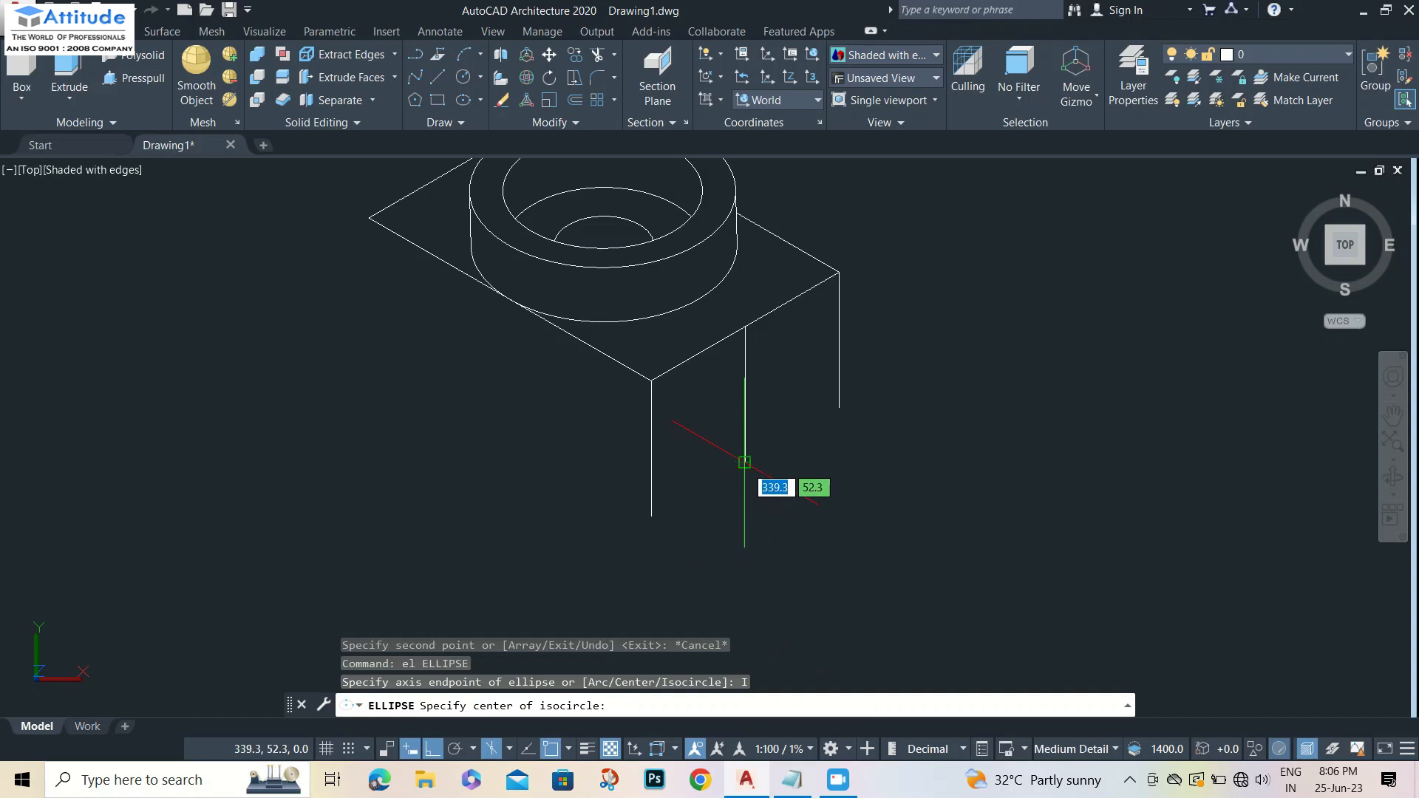
pyautogui.click(508, 748)
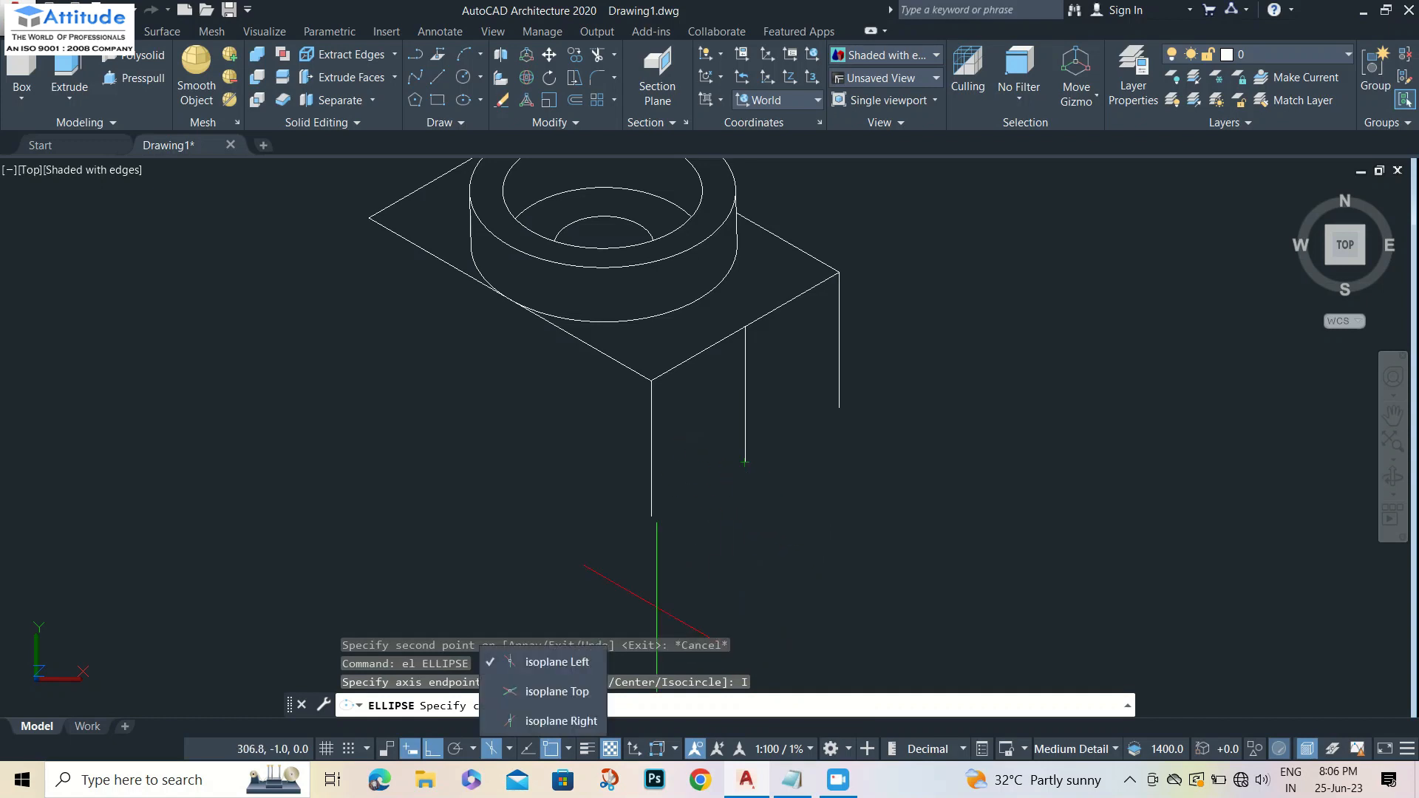
pyautogui.click(547, 719)
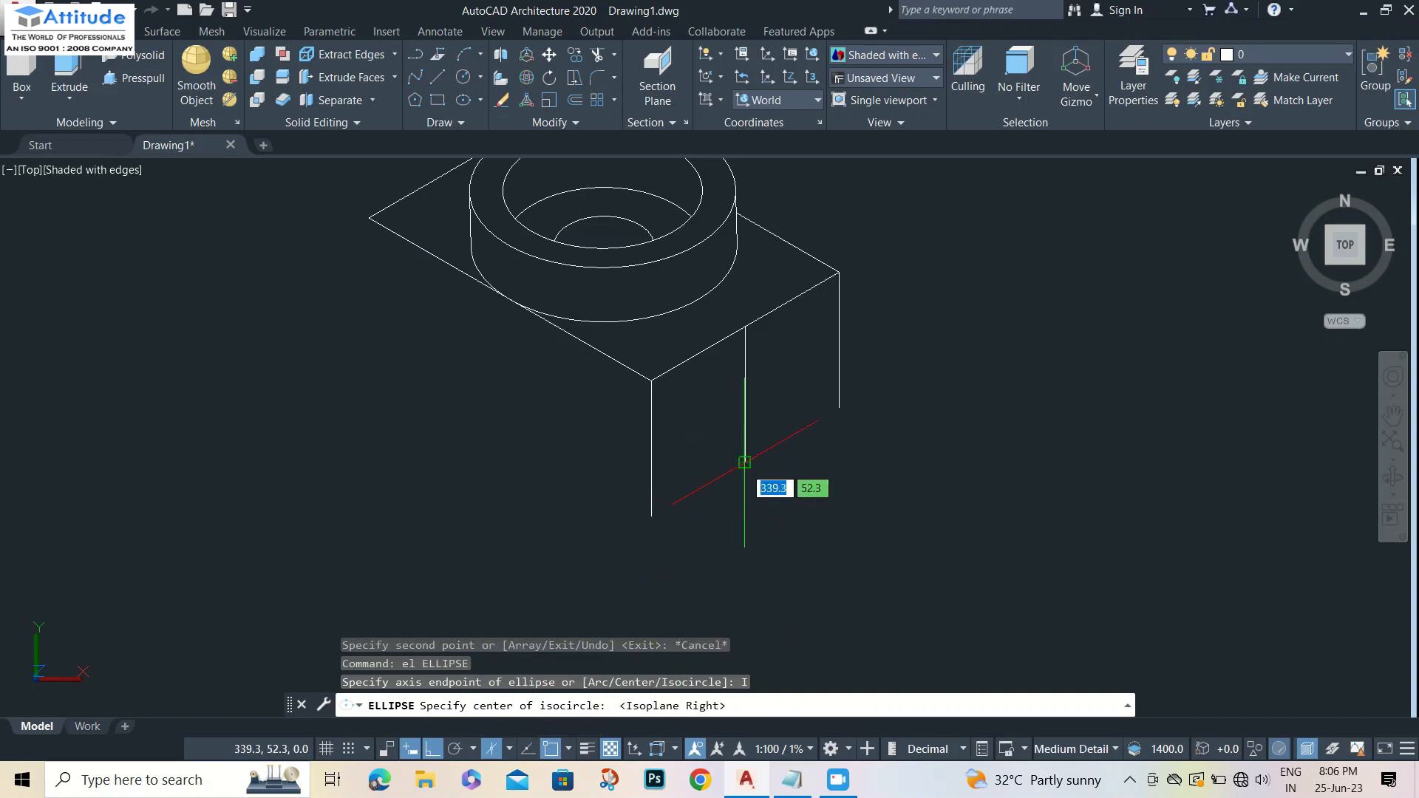
pyautogui.click(745, 462)
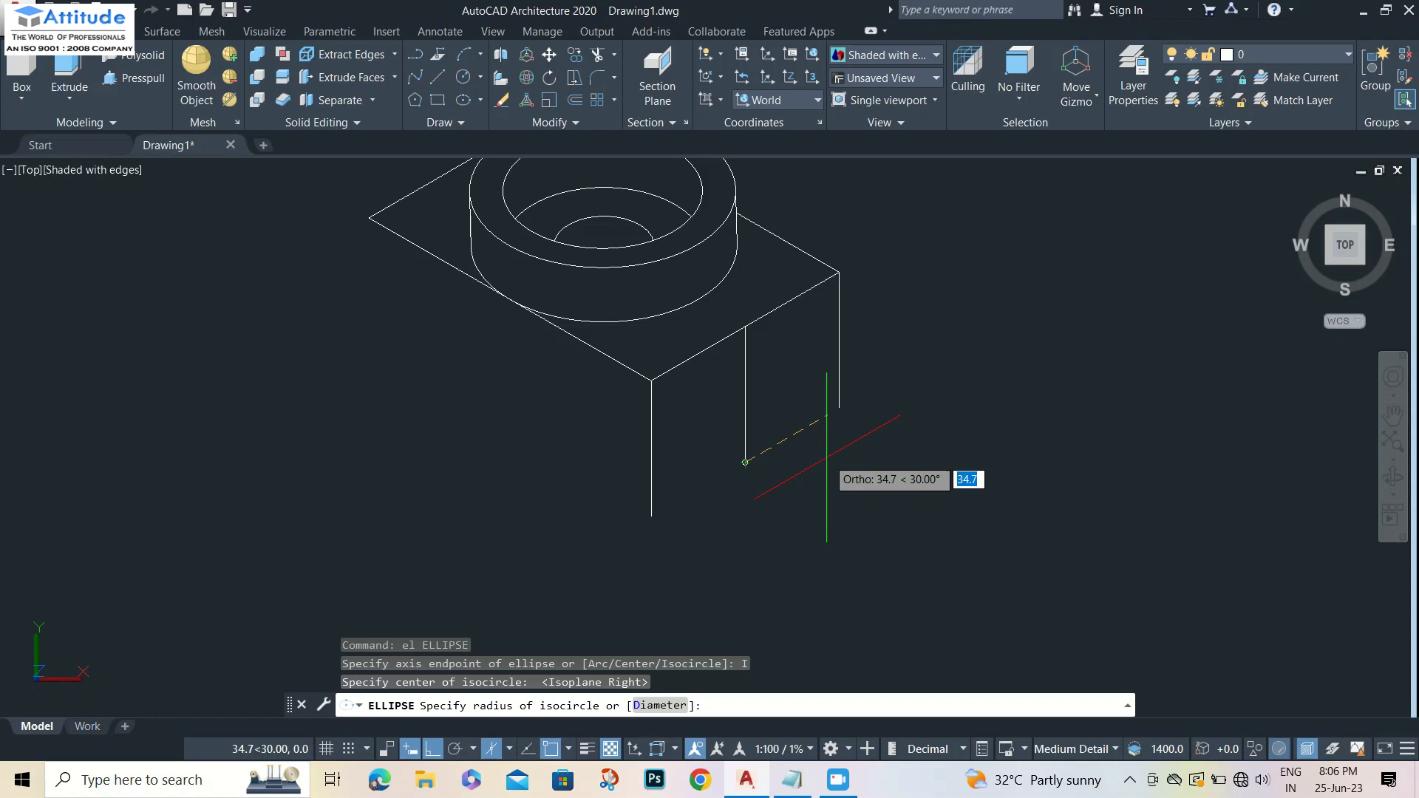
pyautogui.press('Return')
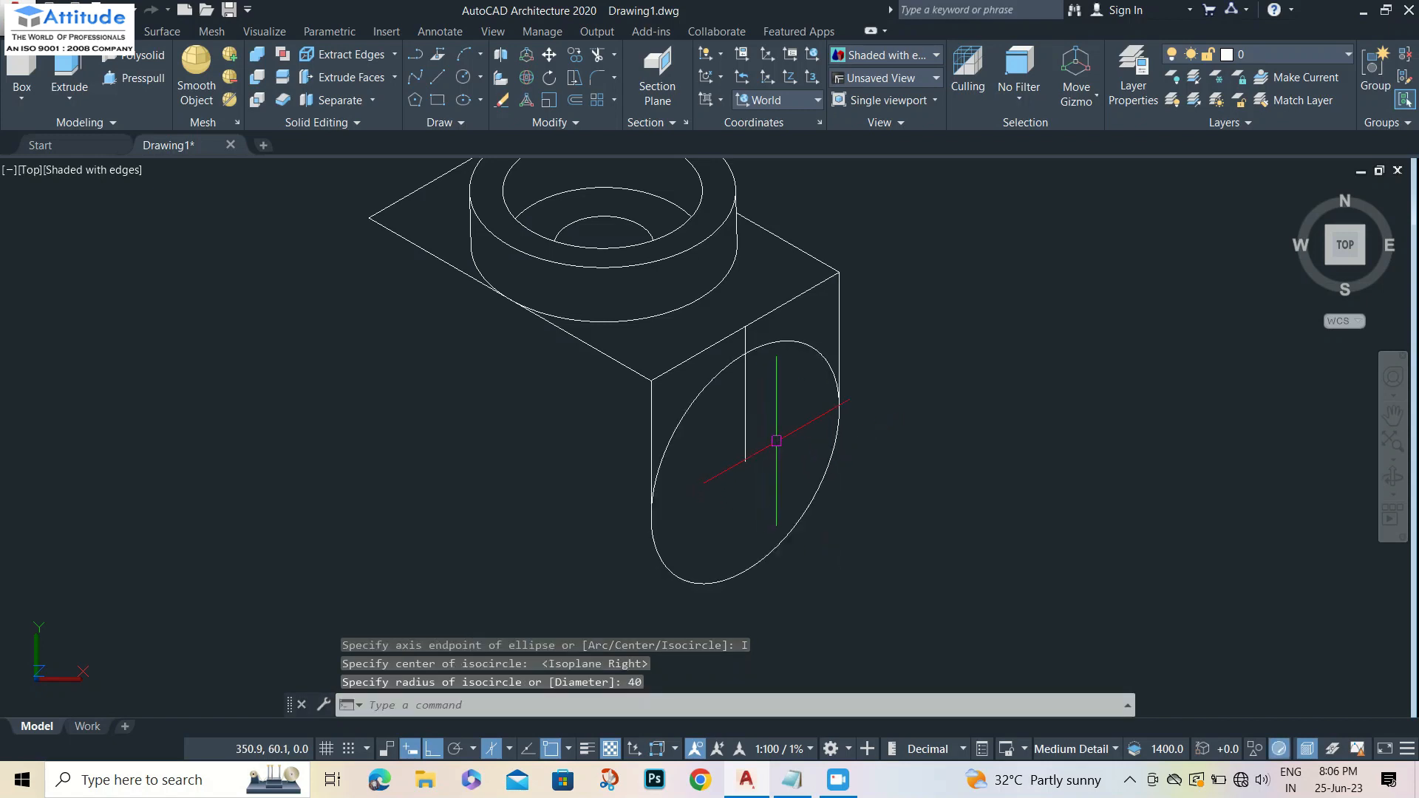
# Draw a concentric isocircle of radius 16 at the lower end of the side face's middle vertical line.
pyautogui.write('el')
pyautogui.press('Return')
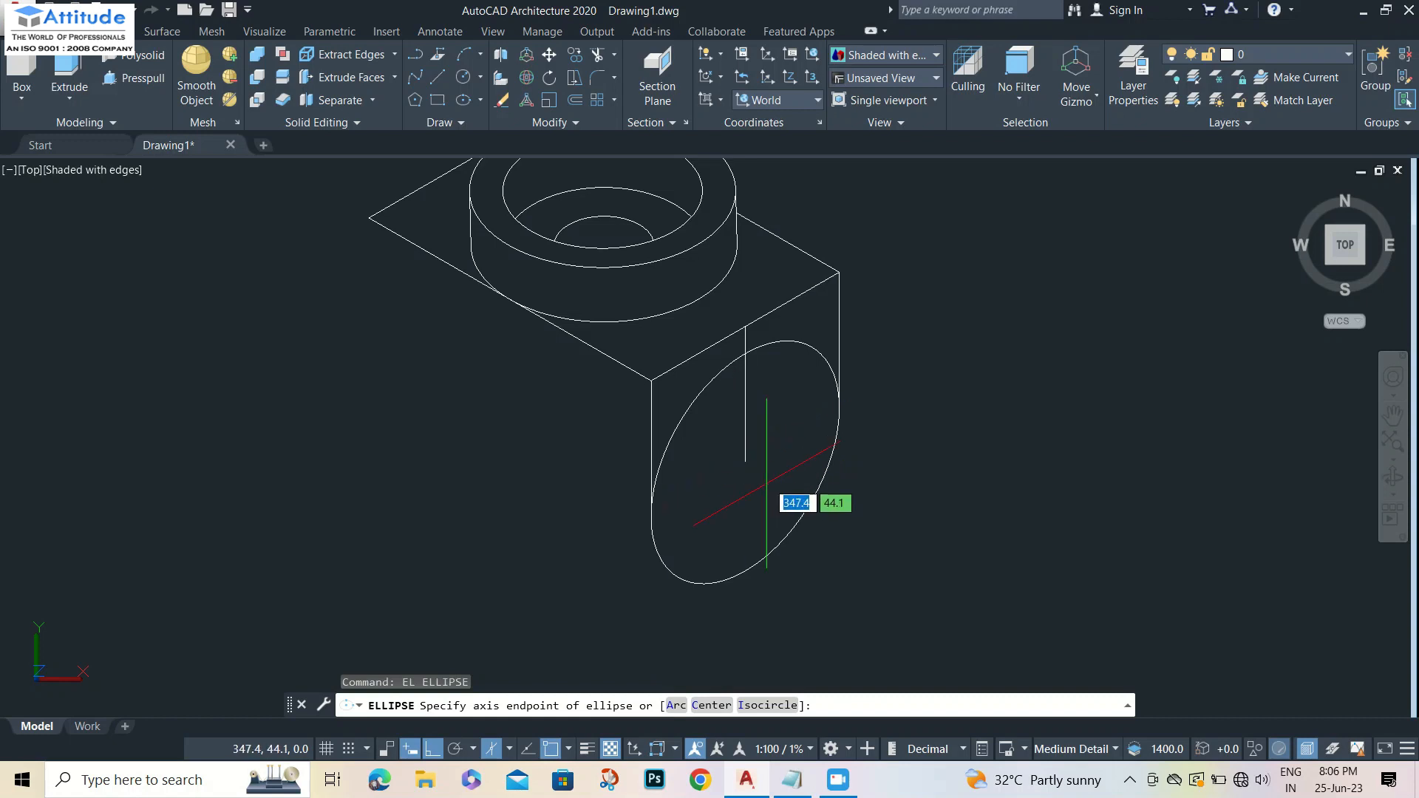
pyautogui.write('i')
pyautogui.press('Return')
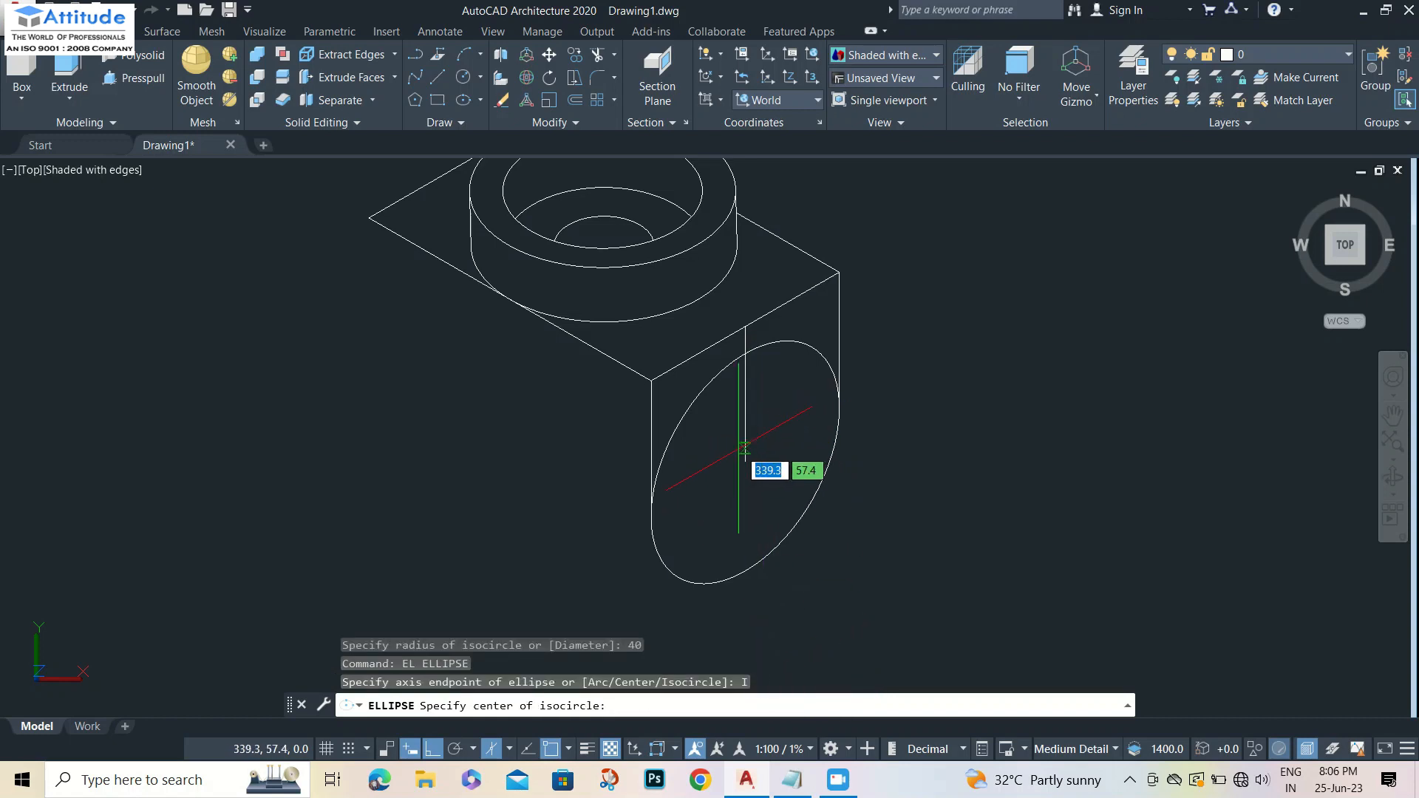
pyautogui.click(744, 462)
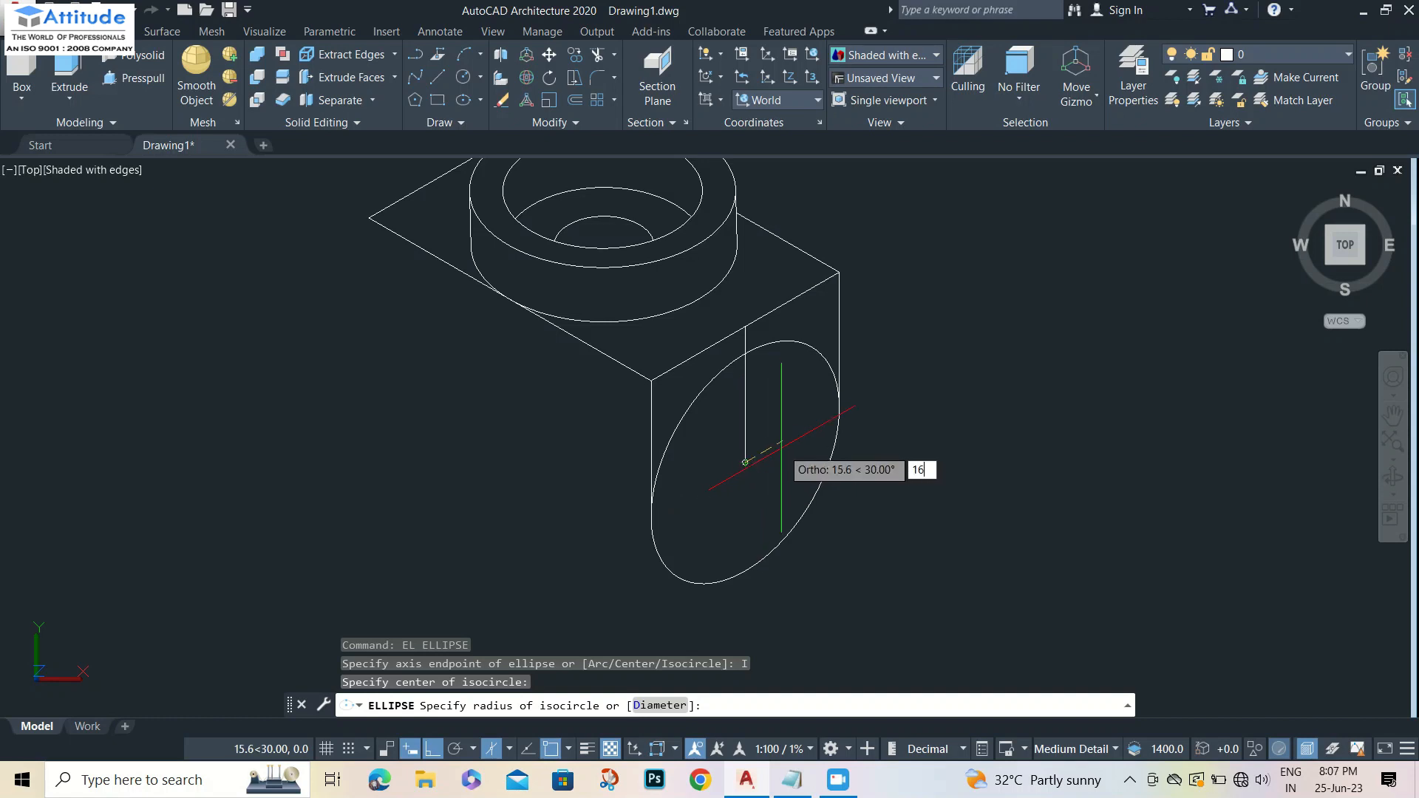
pyautogui.press('Return')
pyautogui.press('Escape')
# Trim away the large isocircle's upper half between the side edges and erase the middle vertical line.
pyautogui.write('tr')
pyautogui.press('Return')
pyautogui.press('Return')
pyautogui.click(819, 347)
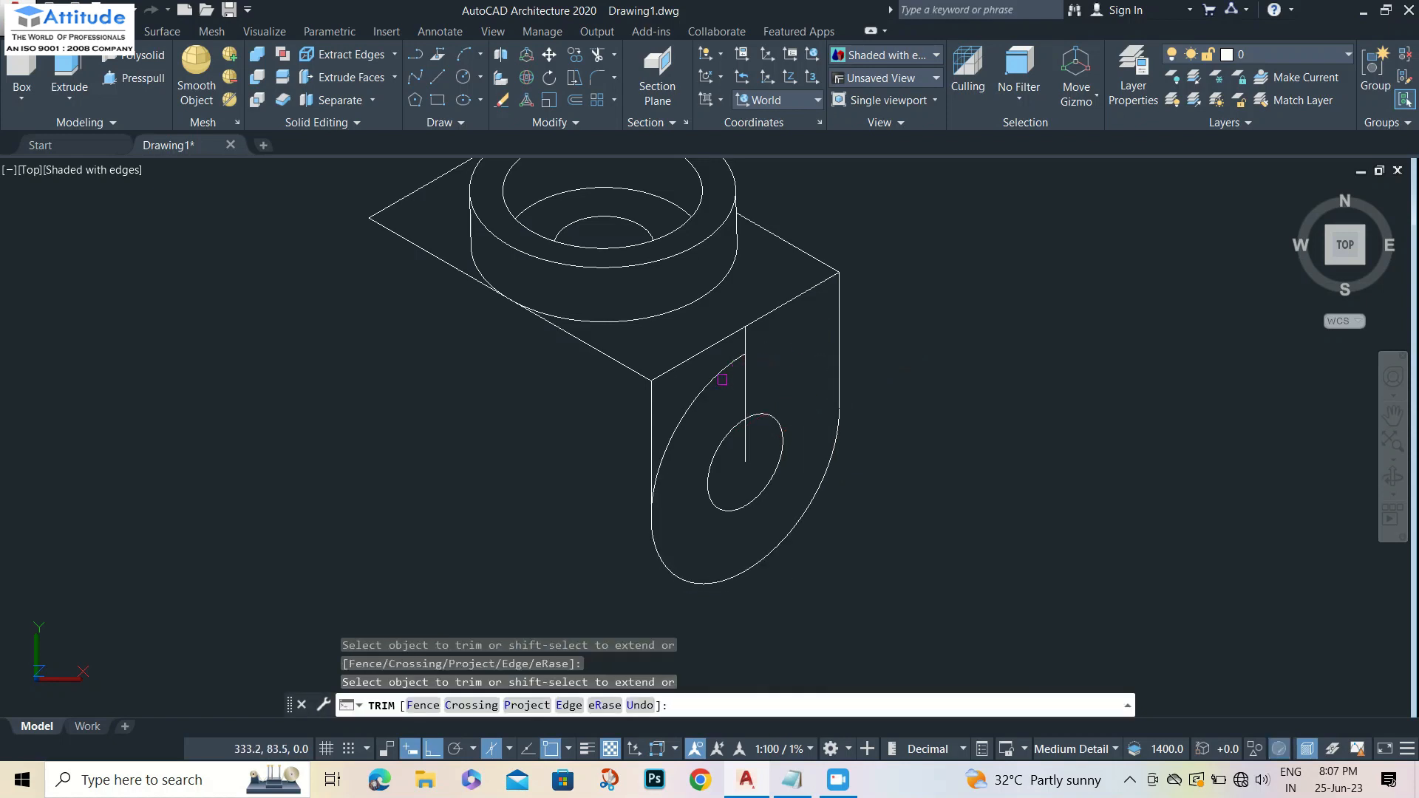
pyautogui.press('Escape')
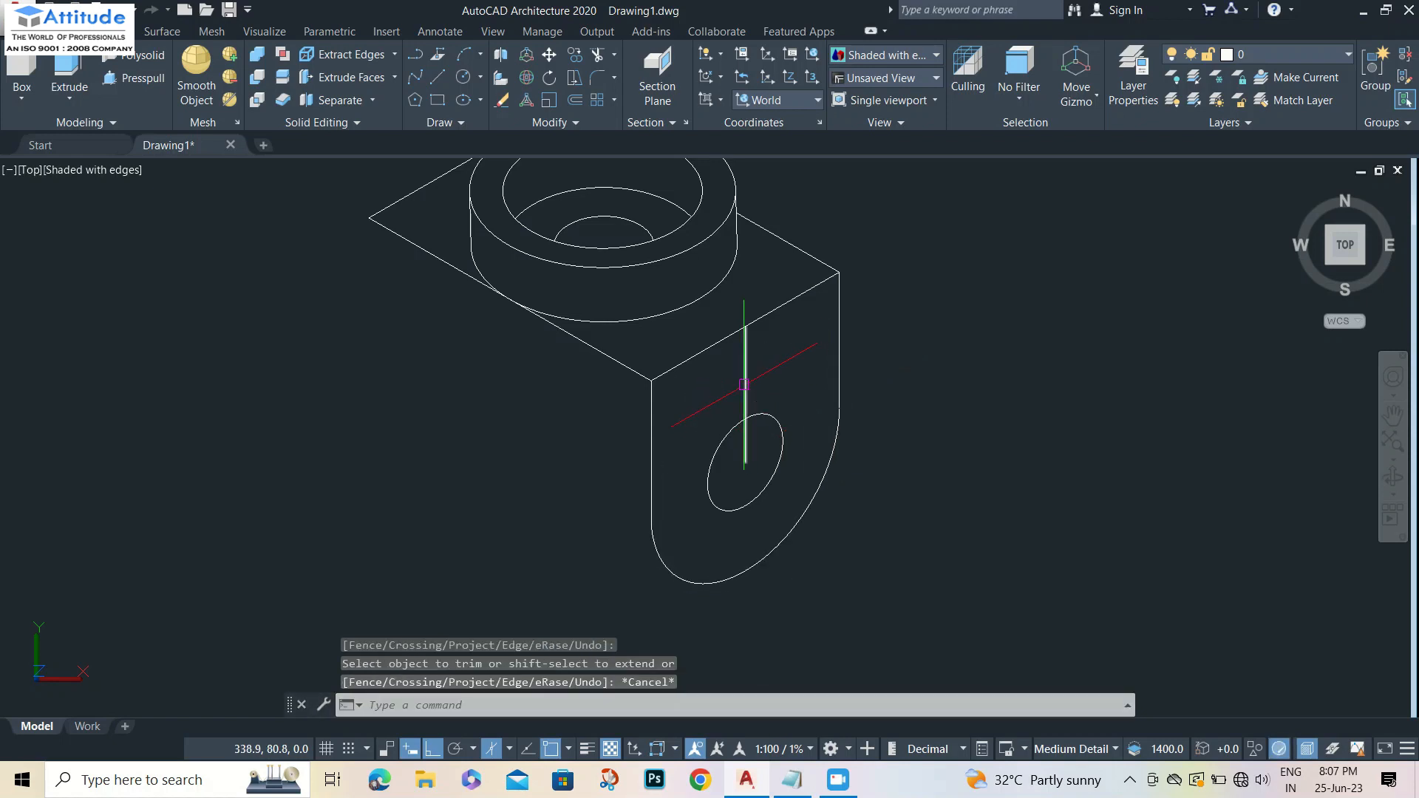
pyautogui.click(746, 385)
pyautogui.press('Delete')
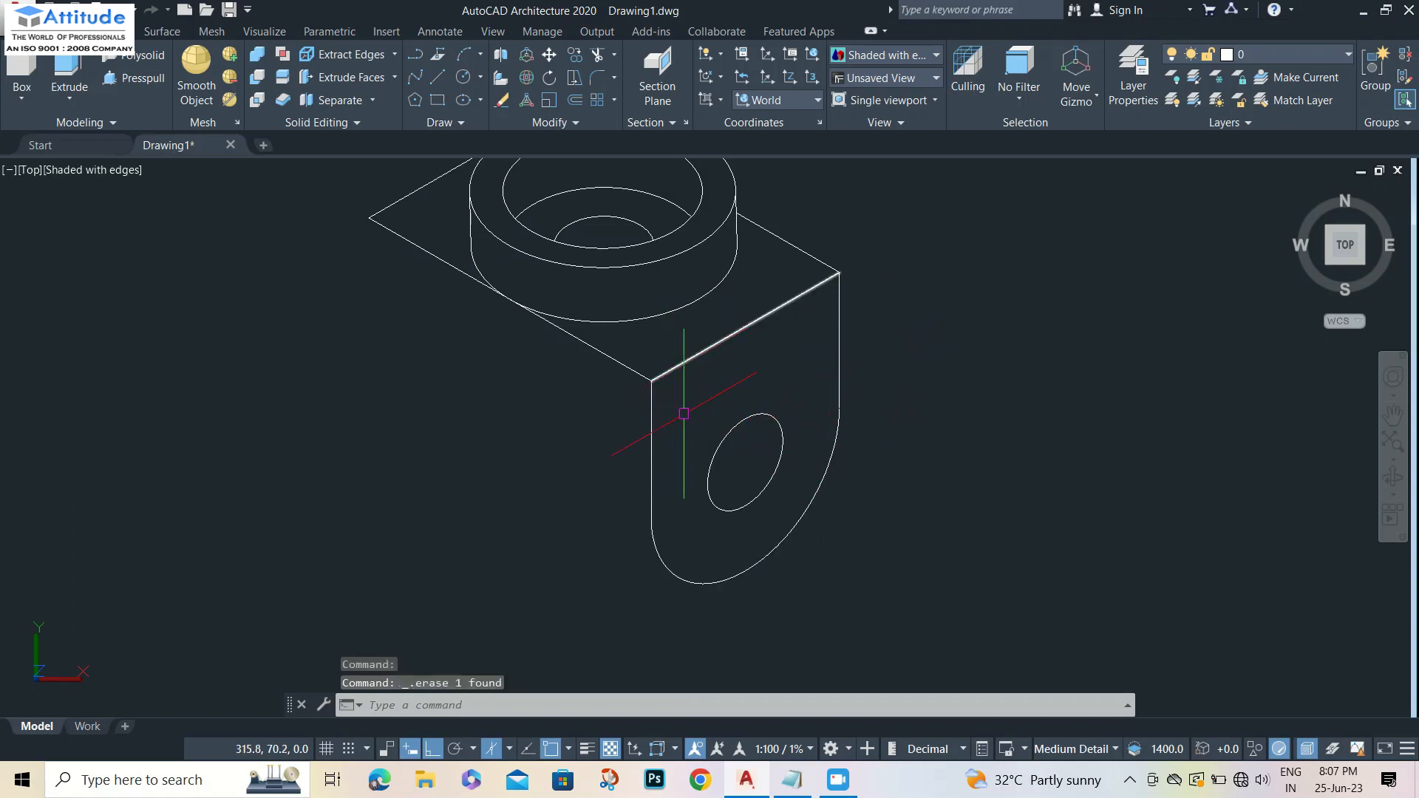
# Copy the side face's vertical edges, rounded end and hole 20 units back along the left isoplane from the top face's front corner.
pyautogui.moveTo(683, 410); pyautogui.dragTo(746, 357, button='middle')
pyautogui.click(963, 321)
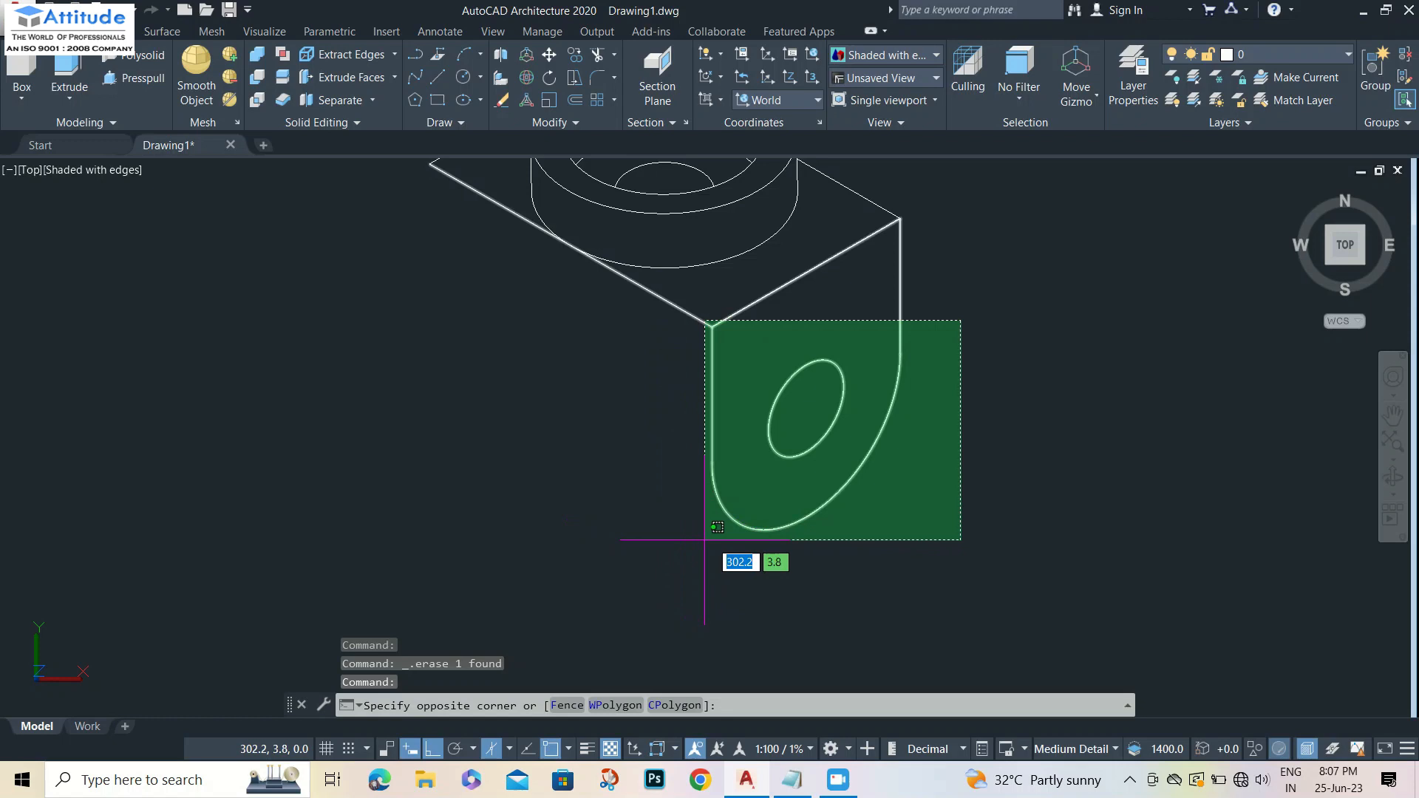
pyautogui.click(745, 540)
pyautogui.click(724, 409)
pyautogui.click(691, 453)
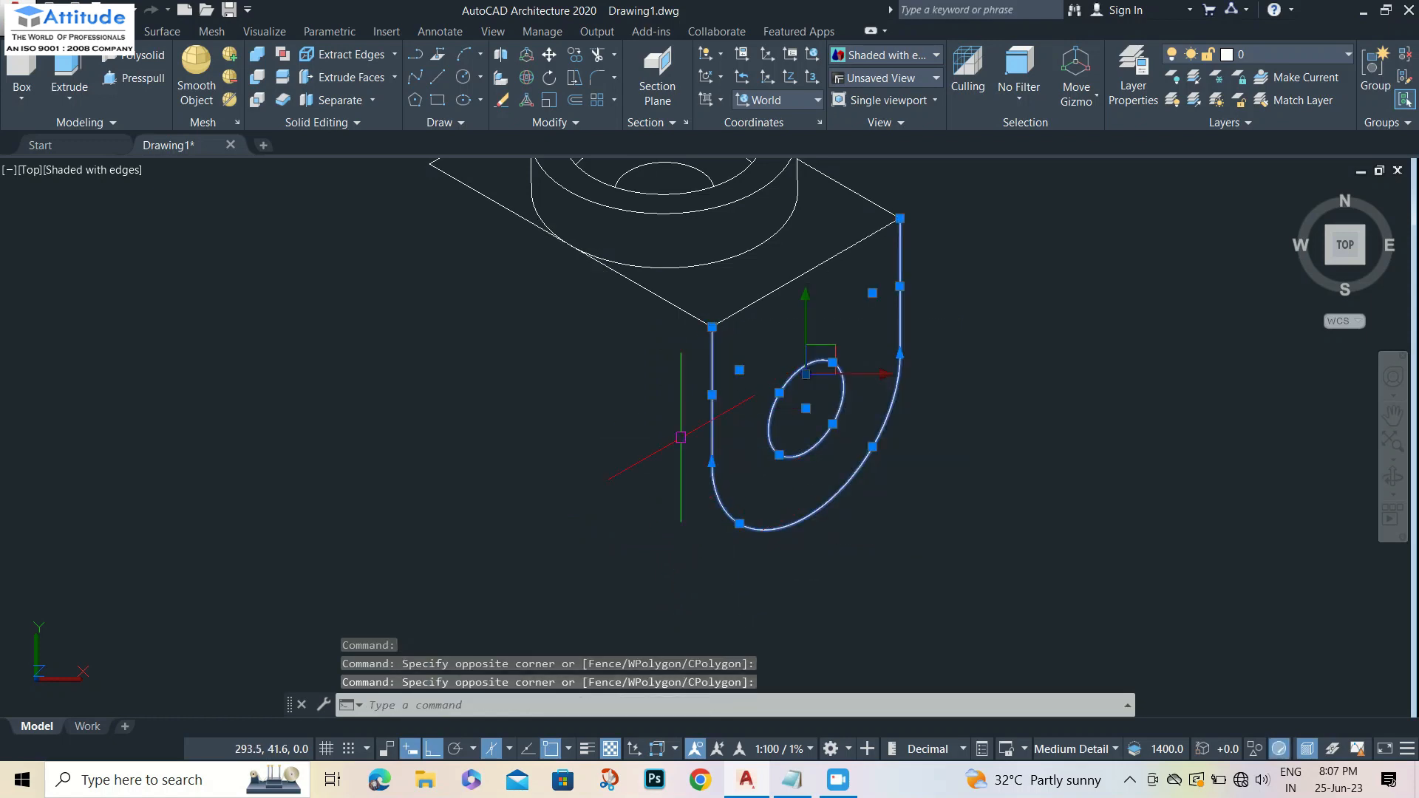
pyautogui.write('cp')
pyautogui.press('Return')
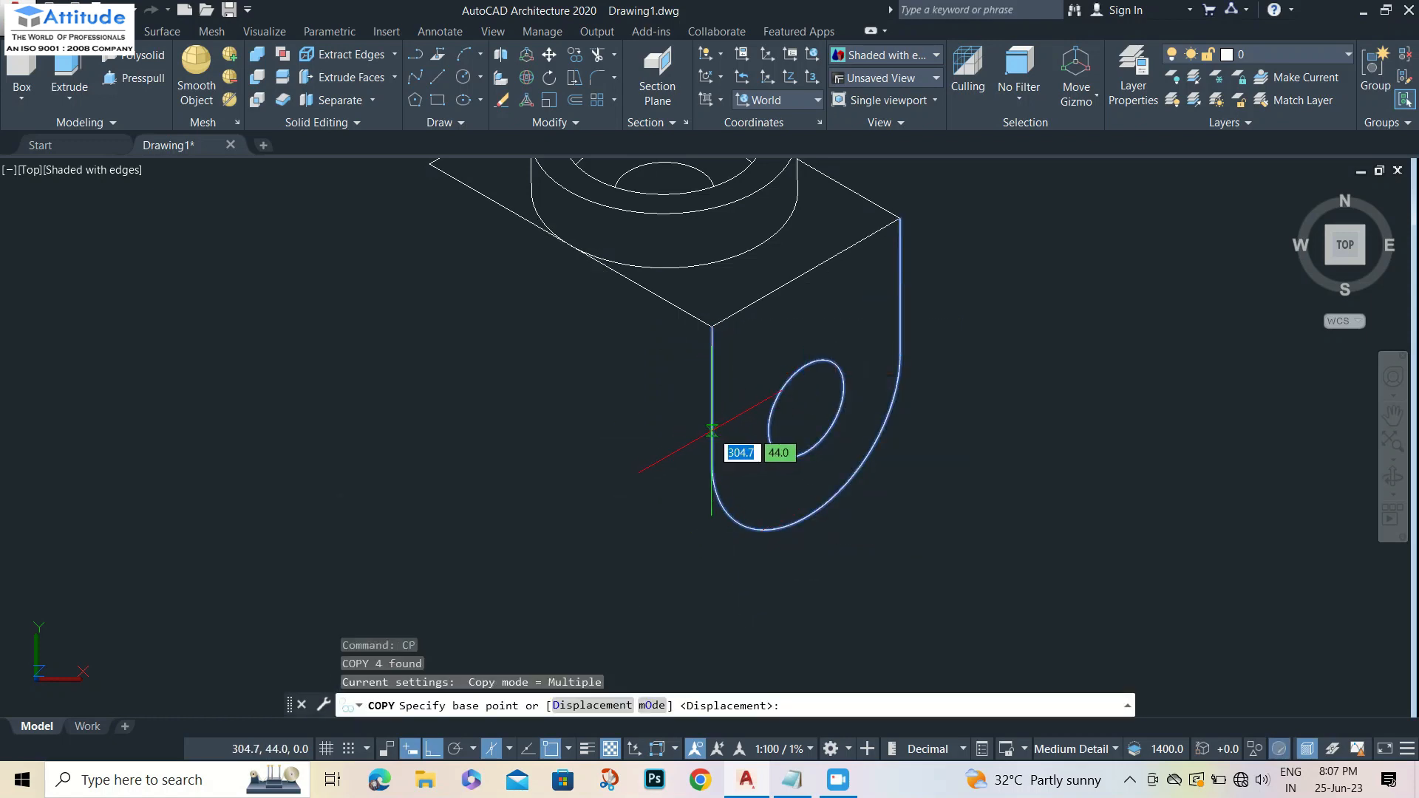
pyautogui.click(568, 749)
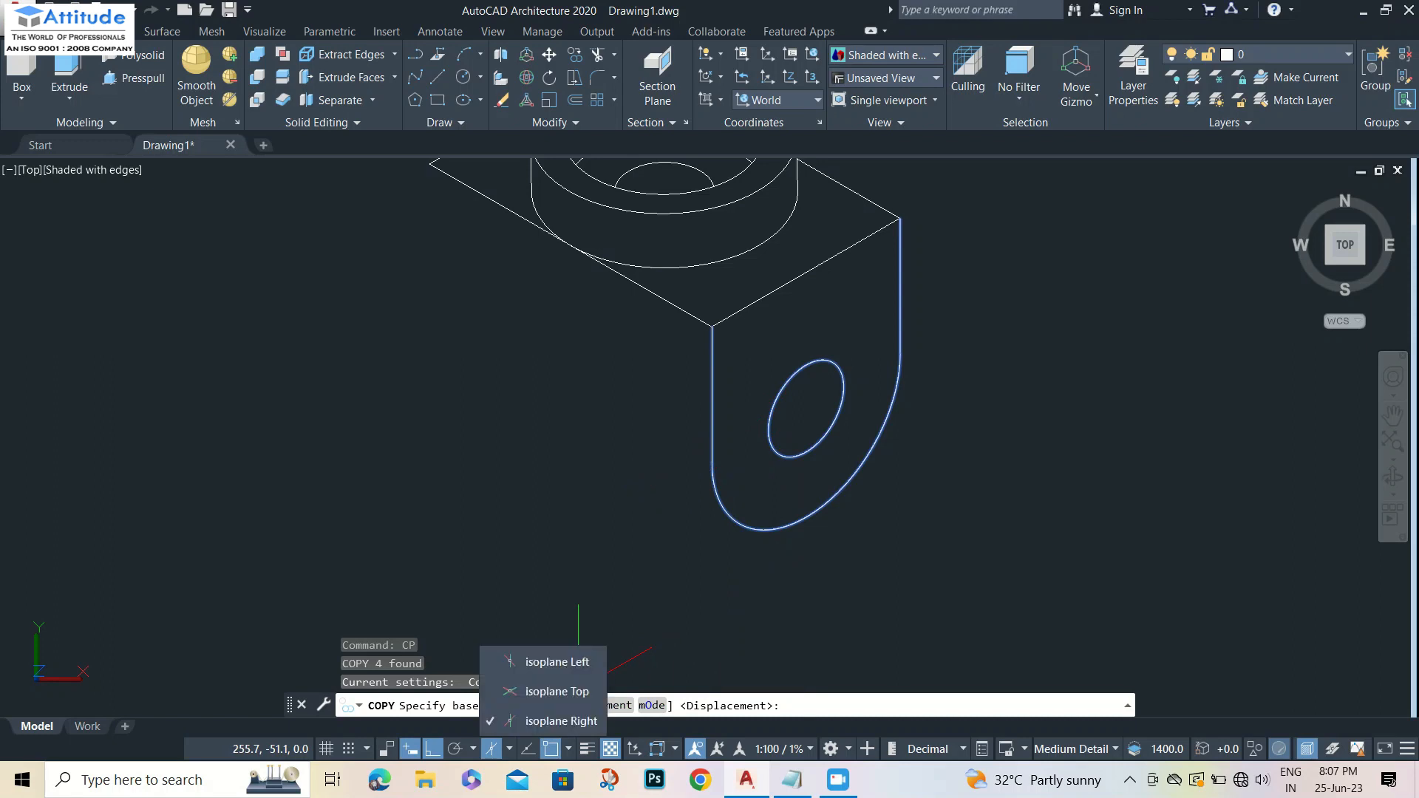
pyautogui.click(550, 659)
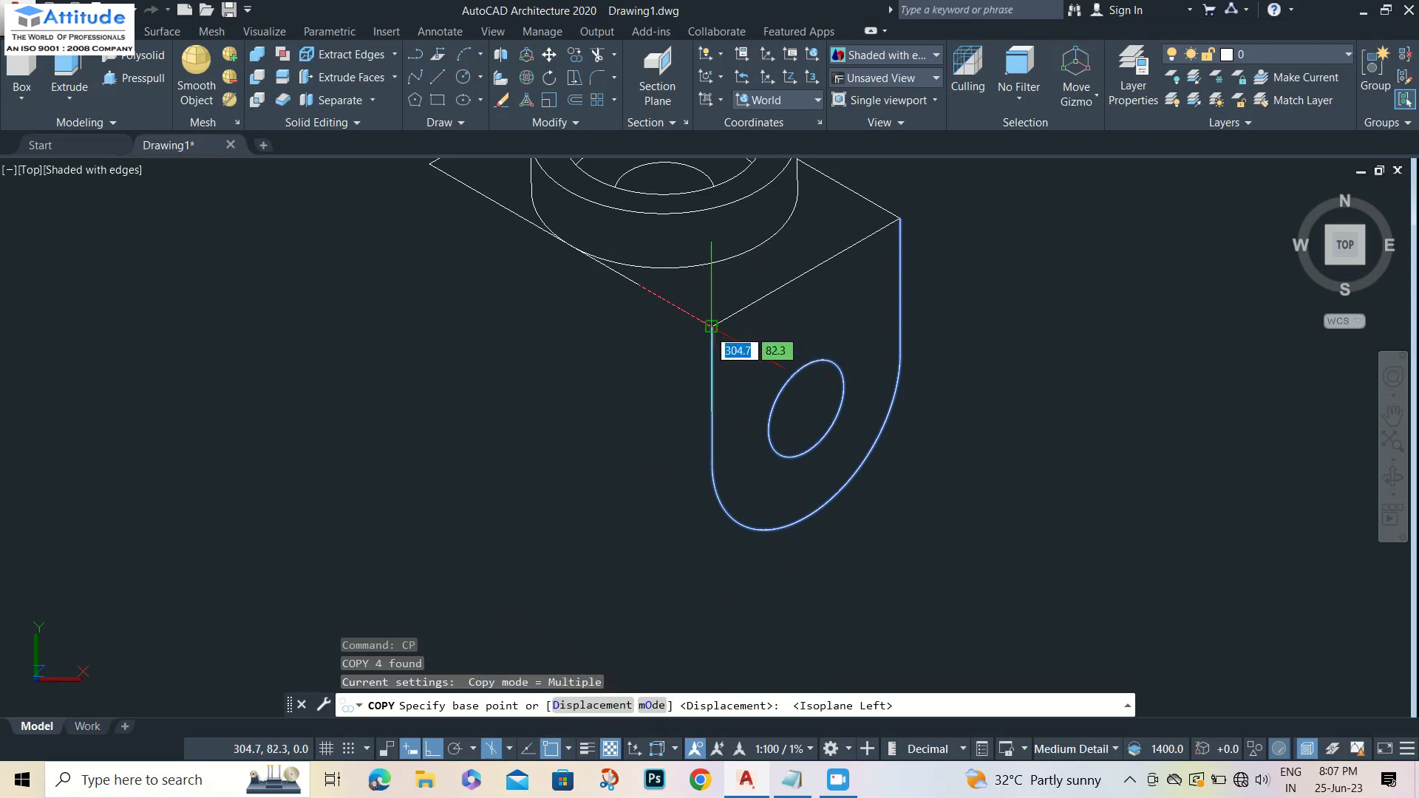
pyautogui.click(712, 326)
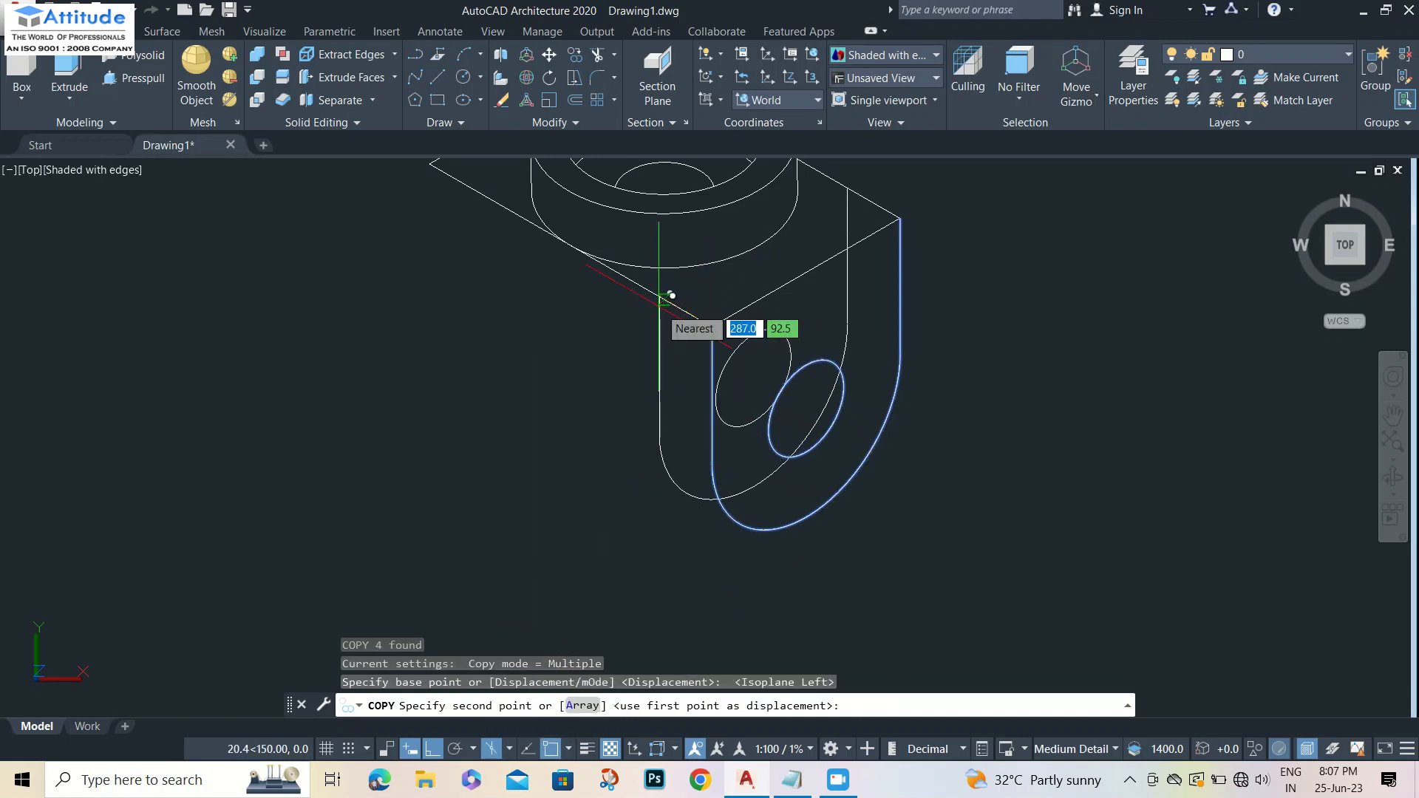
pyautogui.write('20')
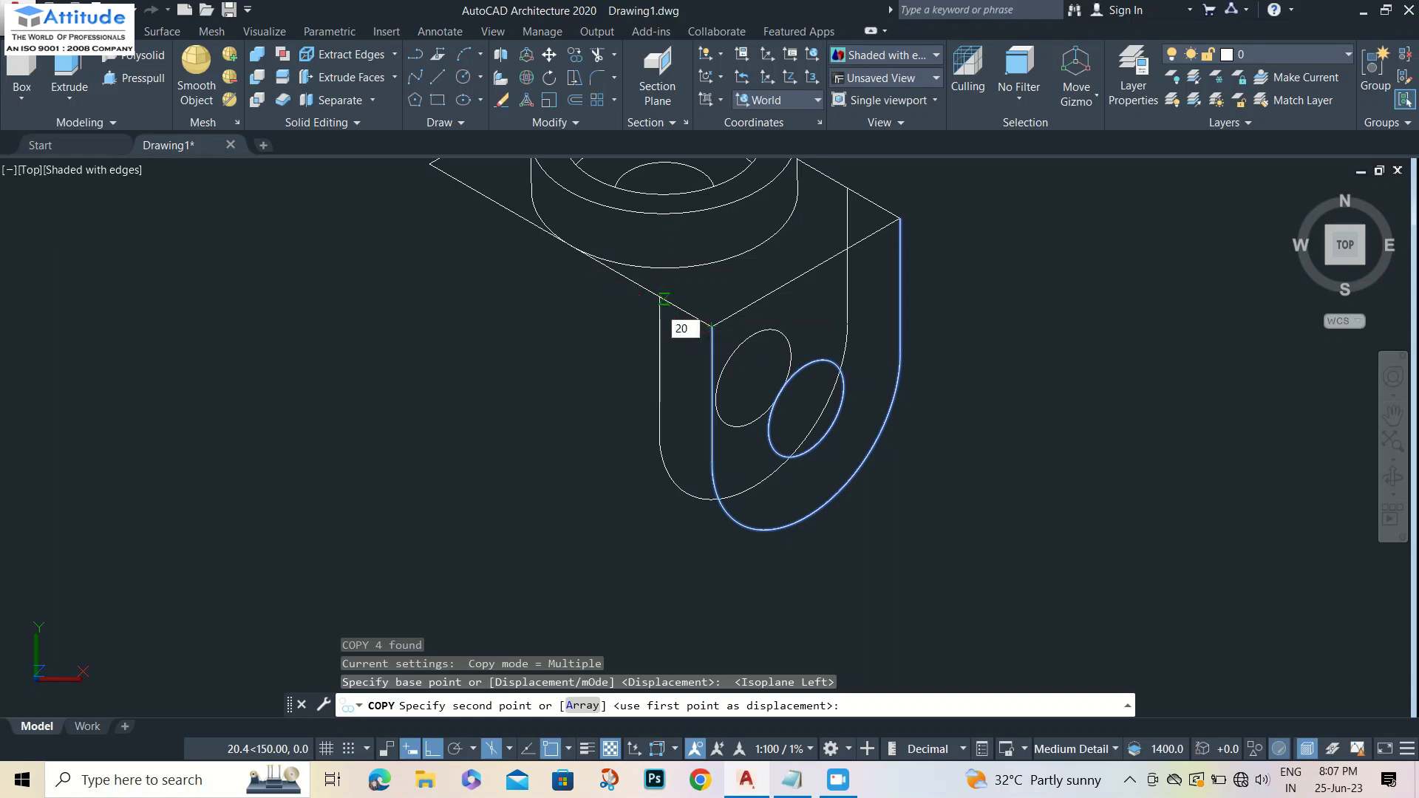
pyautogui.press('Return')
pyautogui.press('Escape')
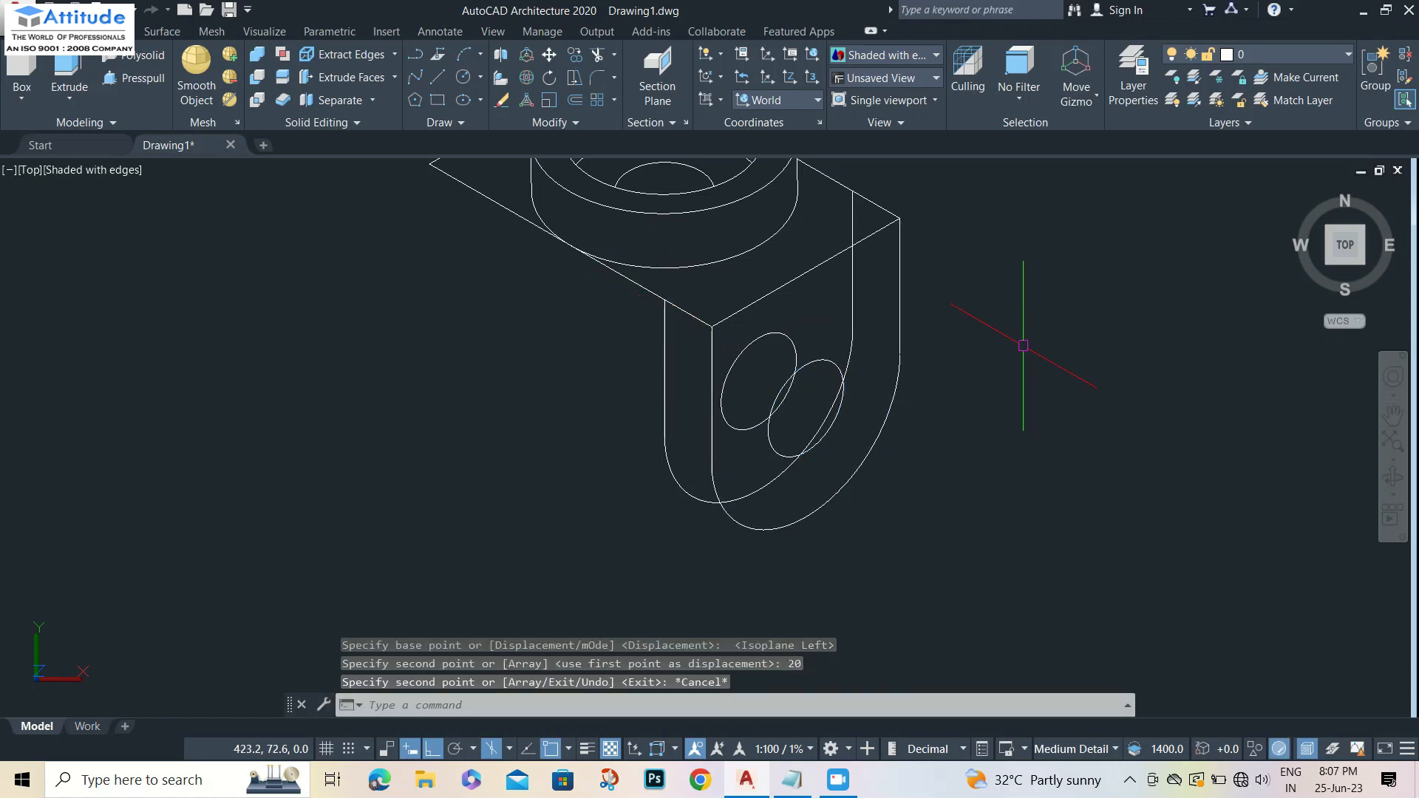
# Trim the copied outline inside the front hole and where its far vertical edge crosses the top face.
pyautogui.scroll(3, 807, 417)
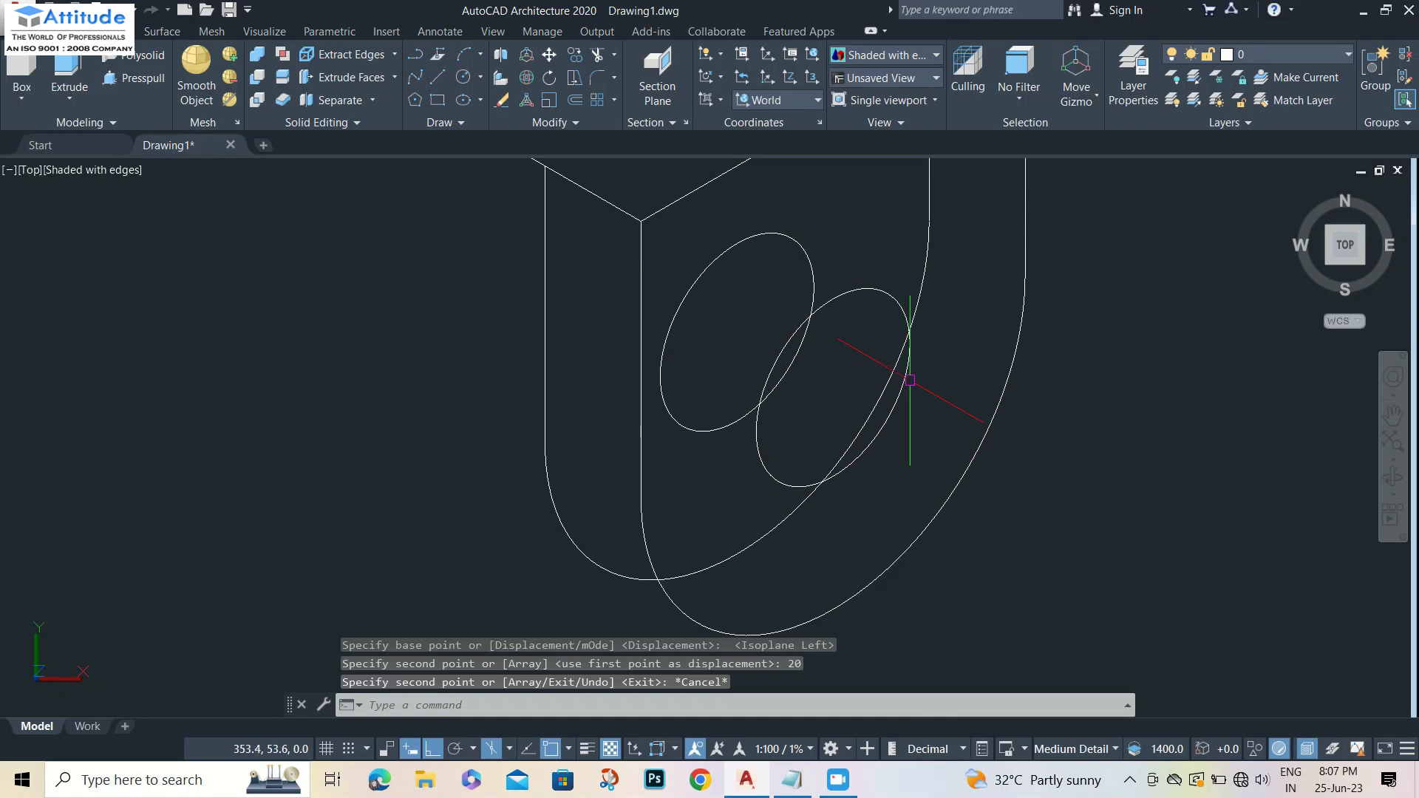
pyautogui.write('tr')
pyautogui.press('Return')
pyautogui.press('Return')
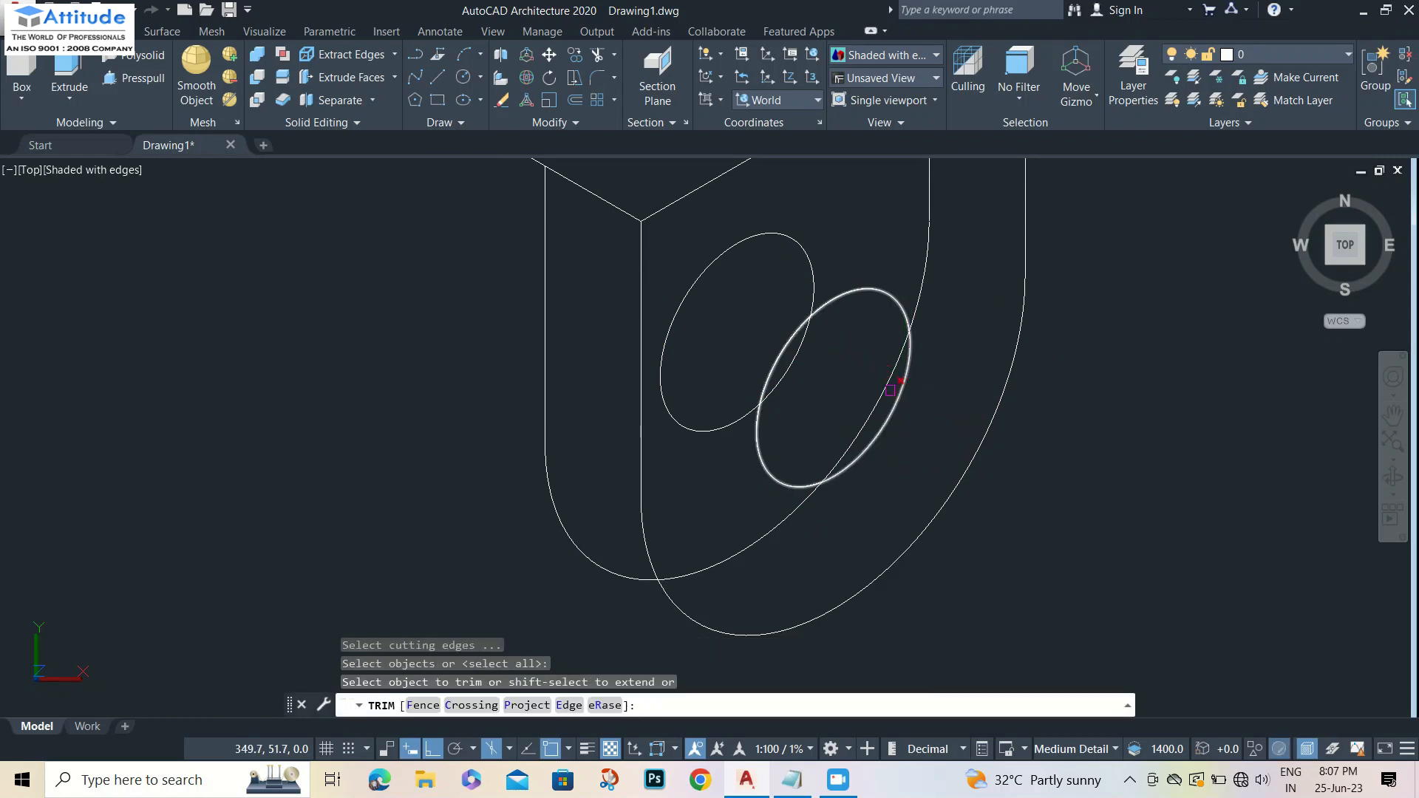
pyautogui.click(830, 468)
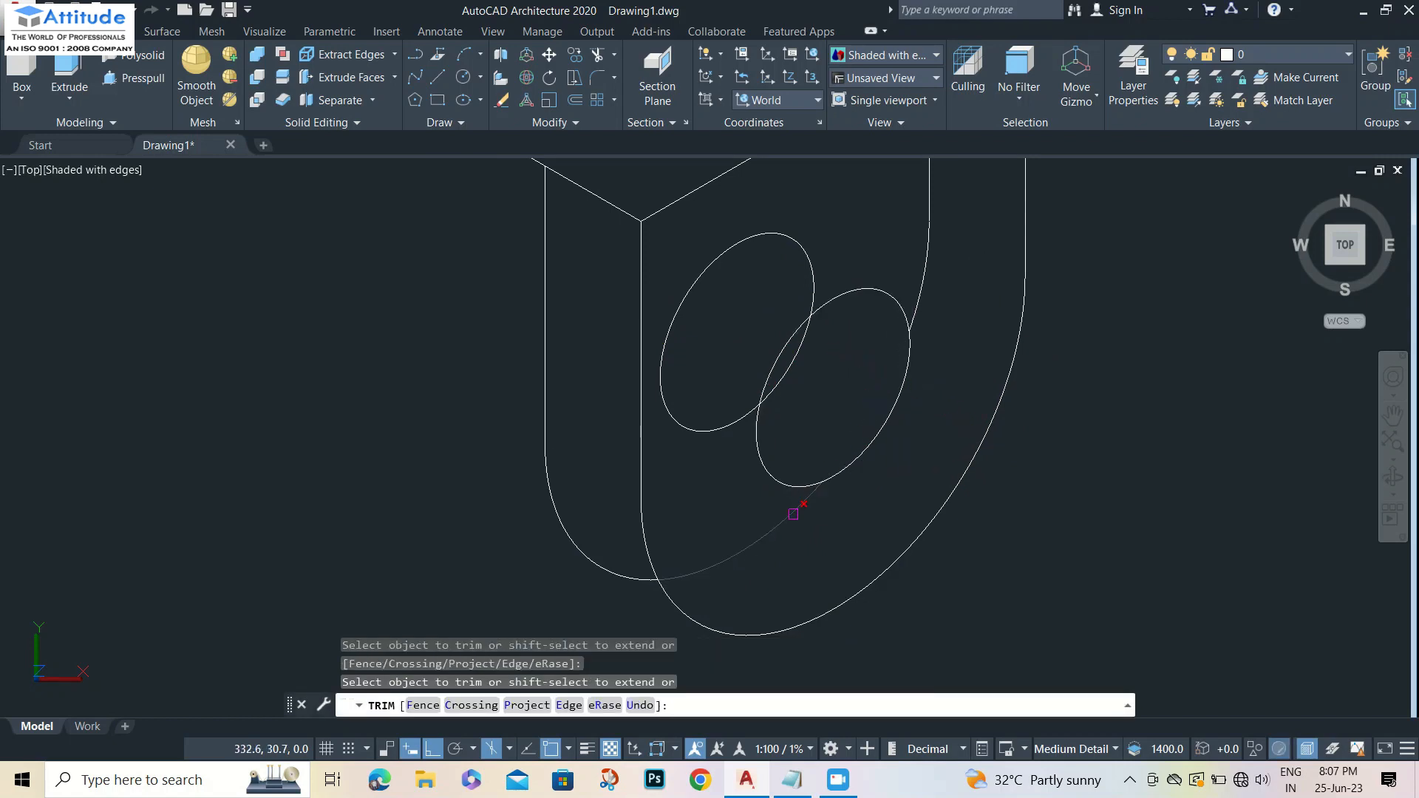
pyautogui.scroll(-4, 925, 279)
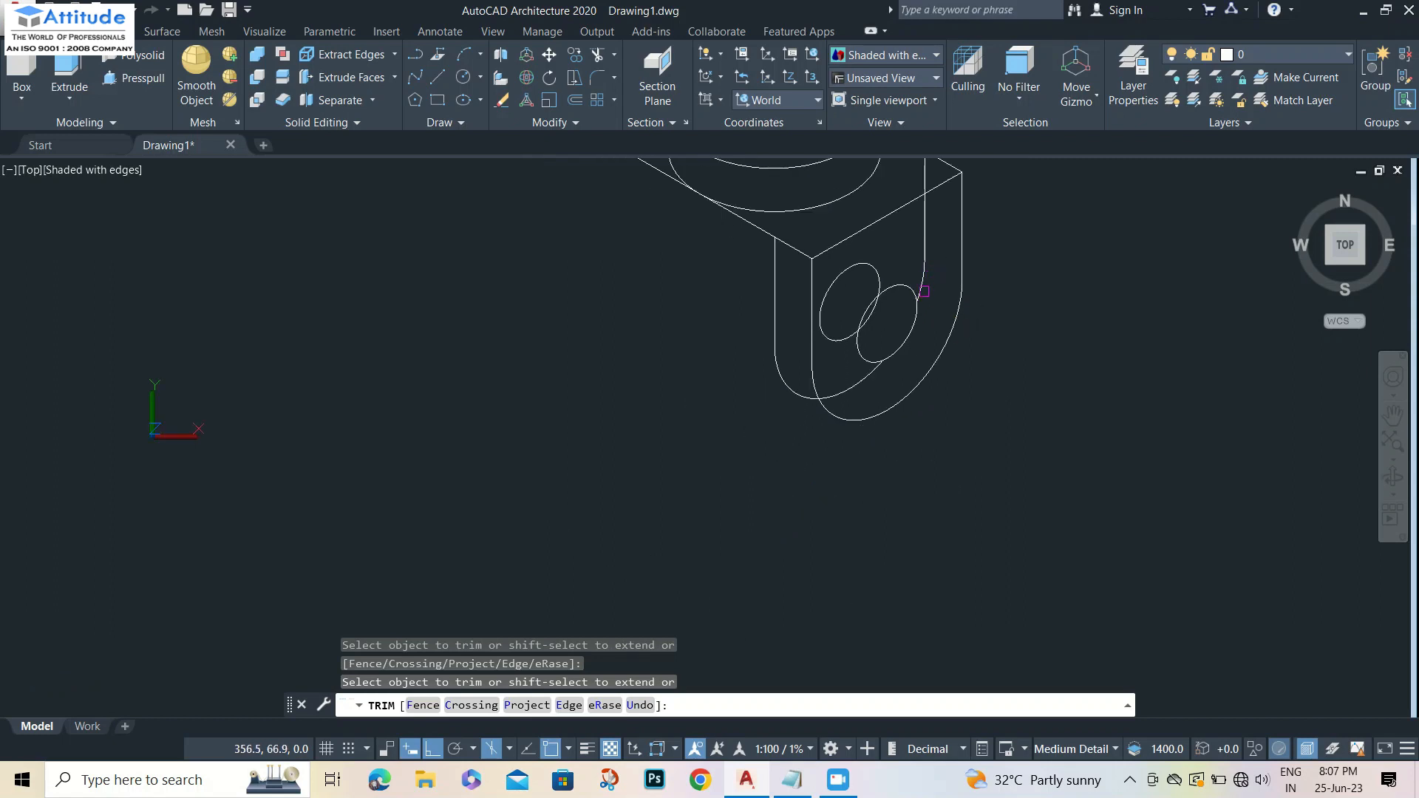
pyautogui.click(863, 326)
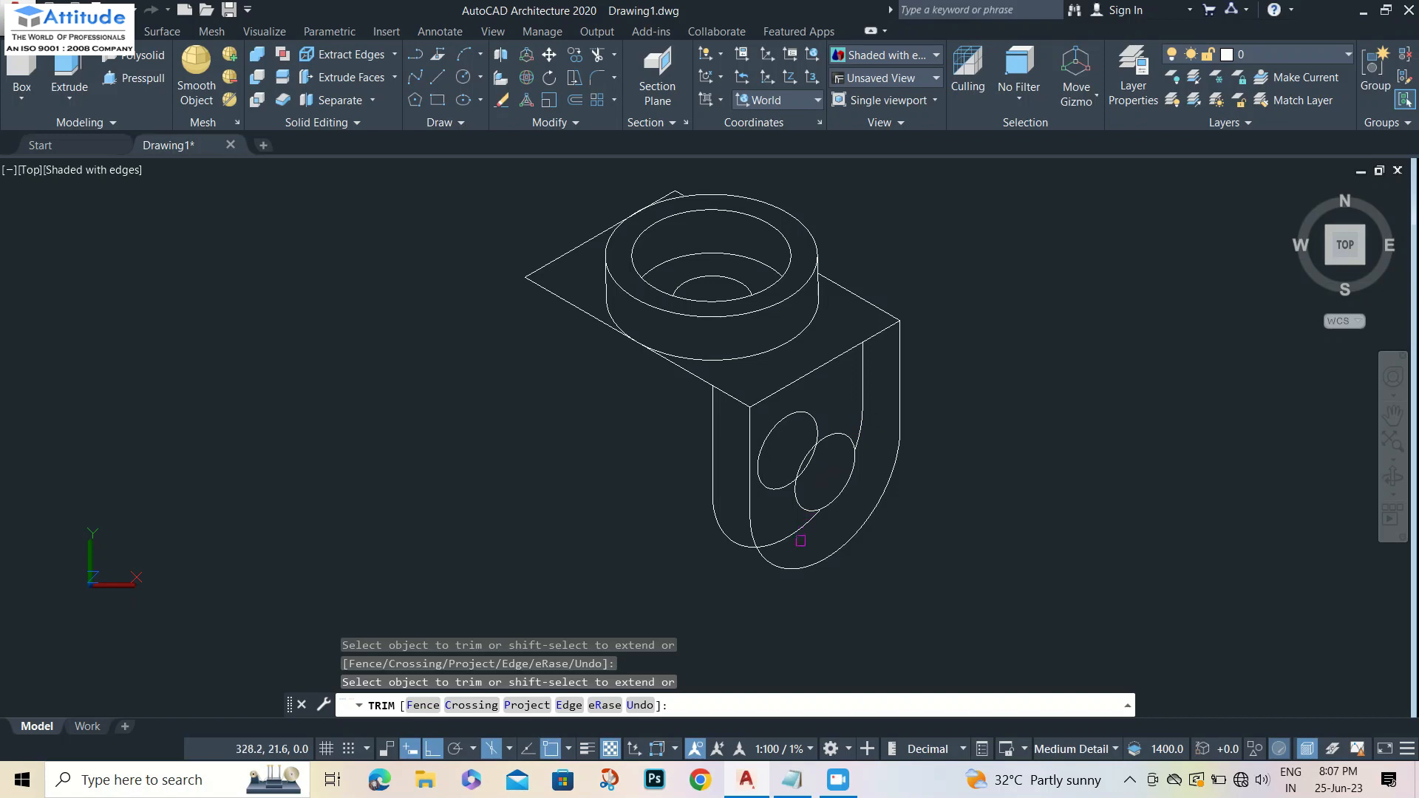
# Erase the copied outline's leftover hidden curve and far vertical edge behind the front face.
pyautogui.press('Escape')
pyautogui.click(858, 414)
pyautogui.click(874, 421)
pyautogui.click(862, 410)
pyautogui.press('Delete')
pyautogui.click(861, 386)
pyautogui.click(858, 401)
pyautogui.press('Delete')
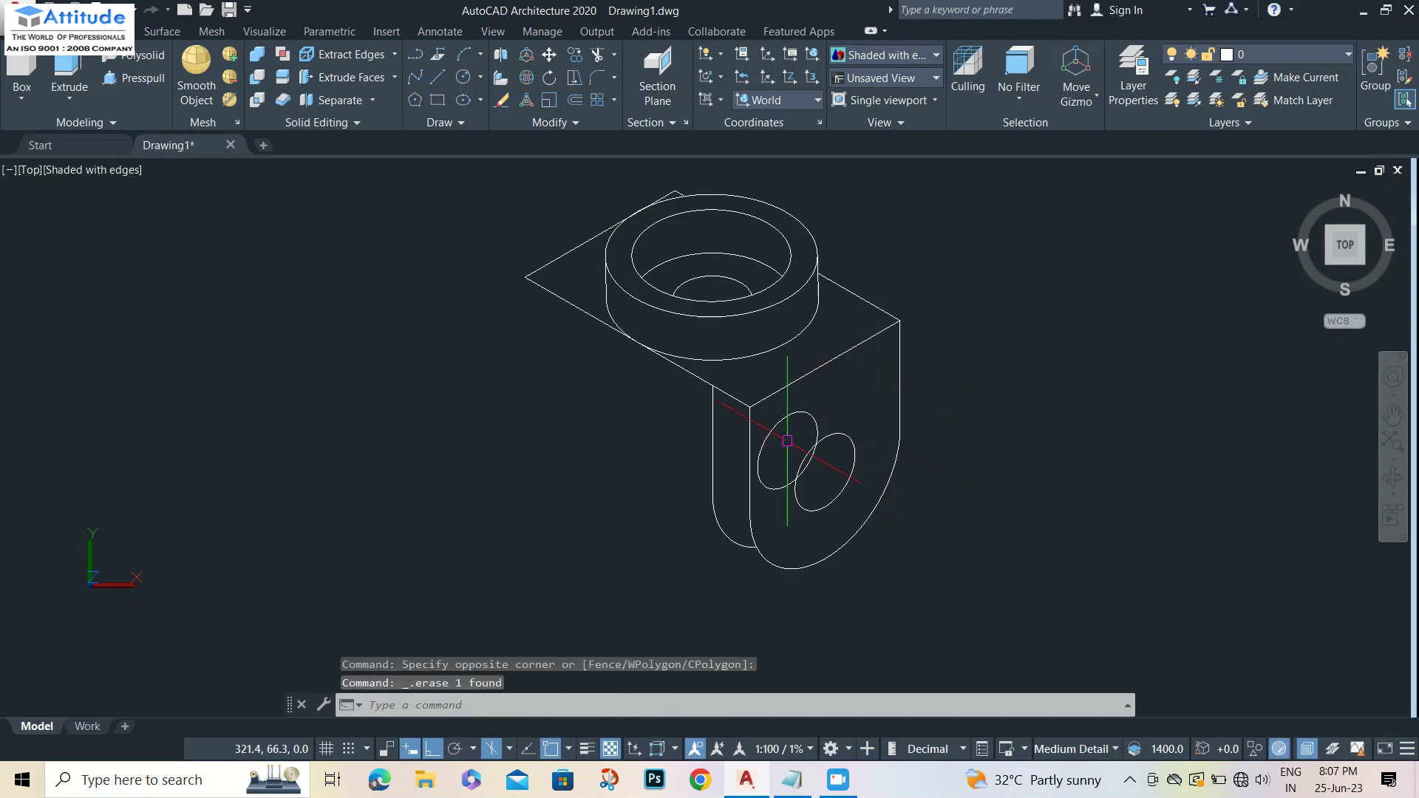
# Trim the copied hole's isocircle outside the front hole, leaving only the arc within it.
pyautogui.write('tr')
pyautogui.press('Return')
pyautogui.click(810, 426)
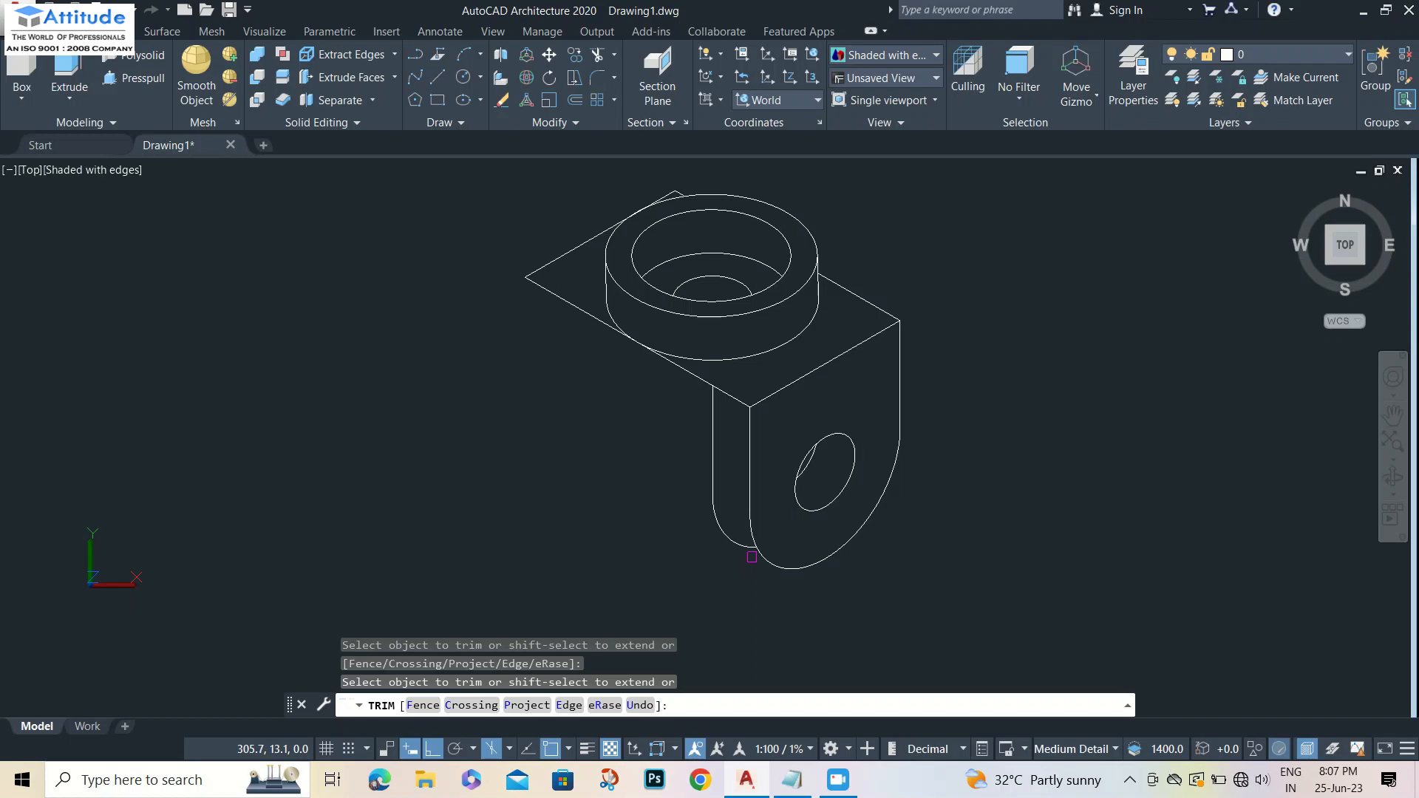
pyautogui.scroll(2, 750, 532)
pyautogui.press('Escape')
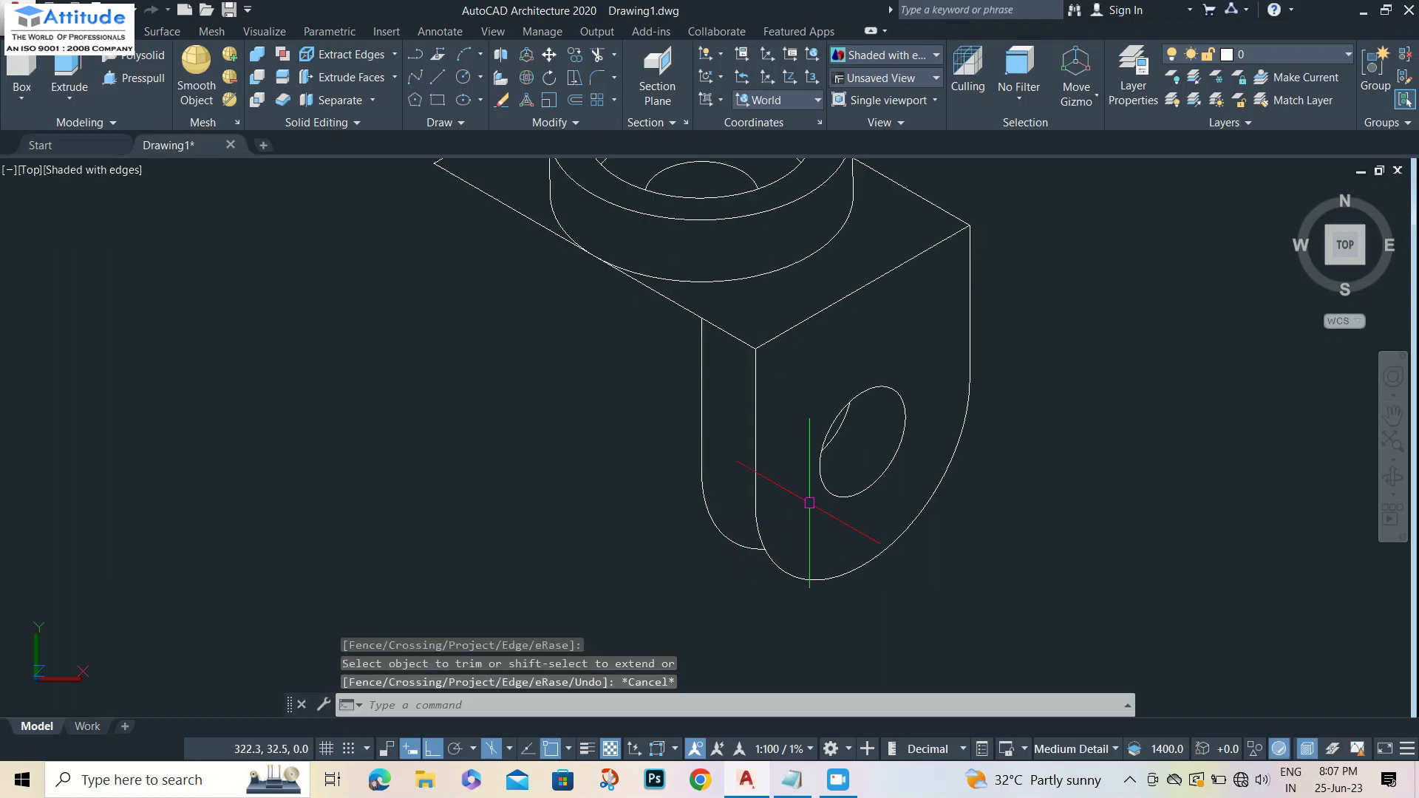
# Draw a 20-unit line joining the lower curves of the back and front rounded ends along the left isoplane.
pyautogui.write('l')
pyautogui.press('Return')
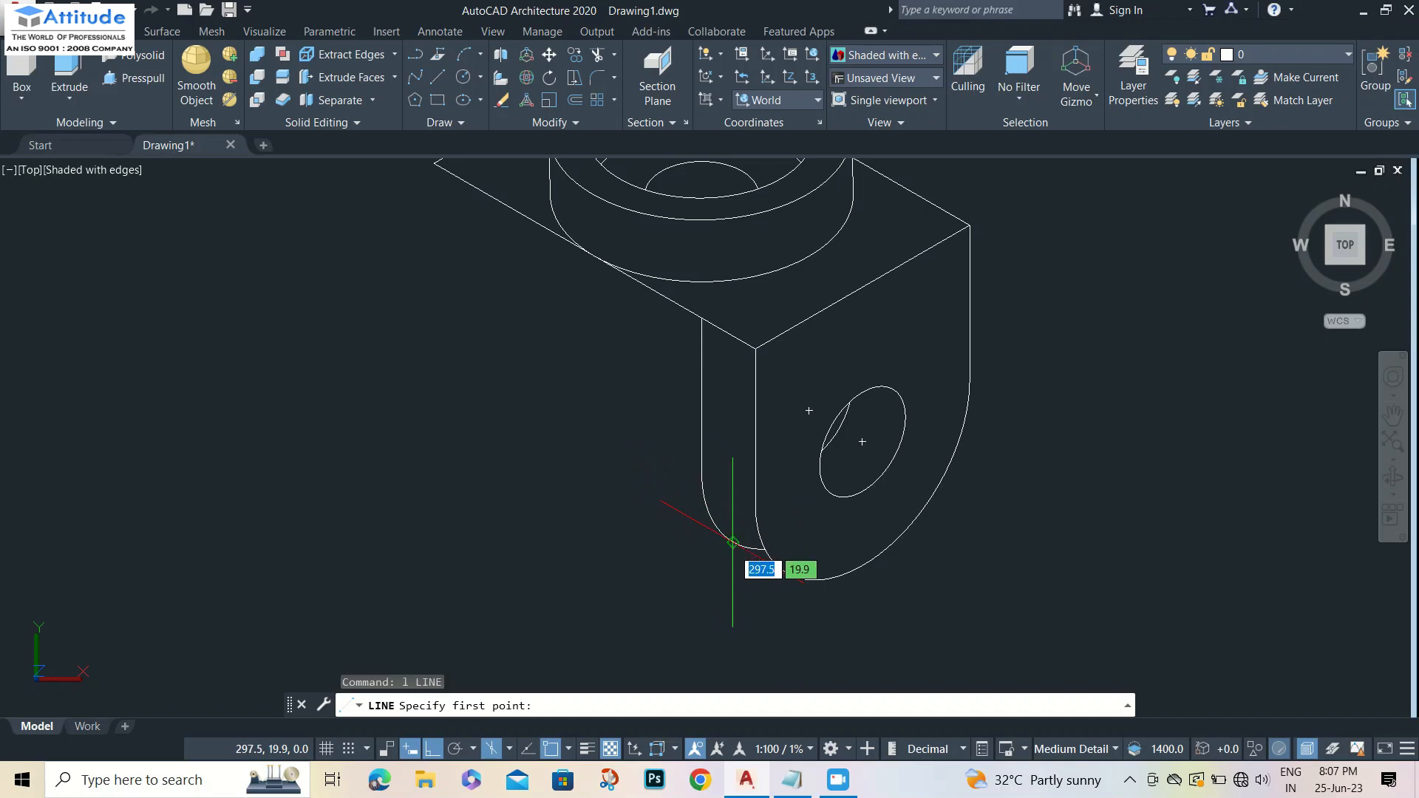
pyautogui.click(729, 543)
pyautogui.click(774, 571)
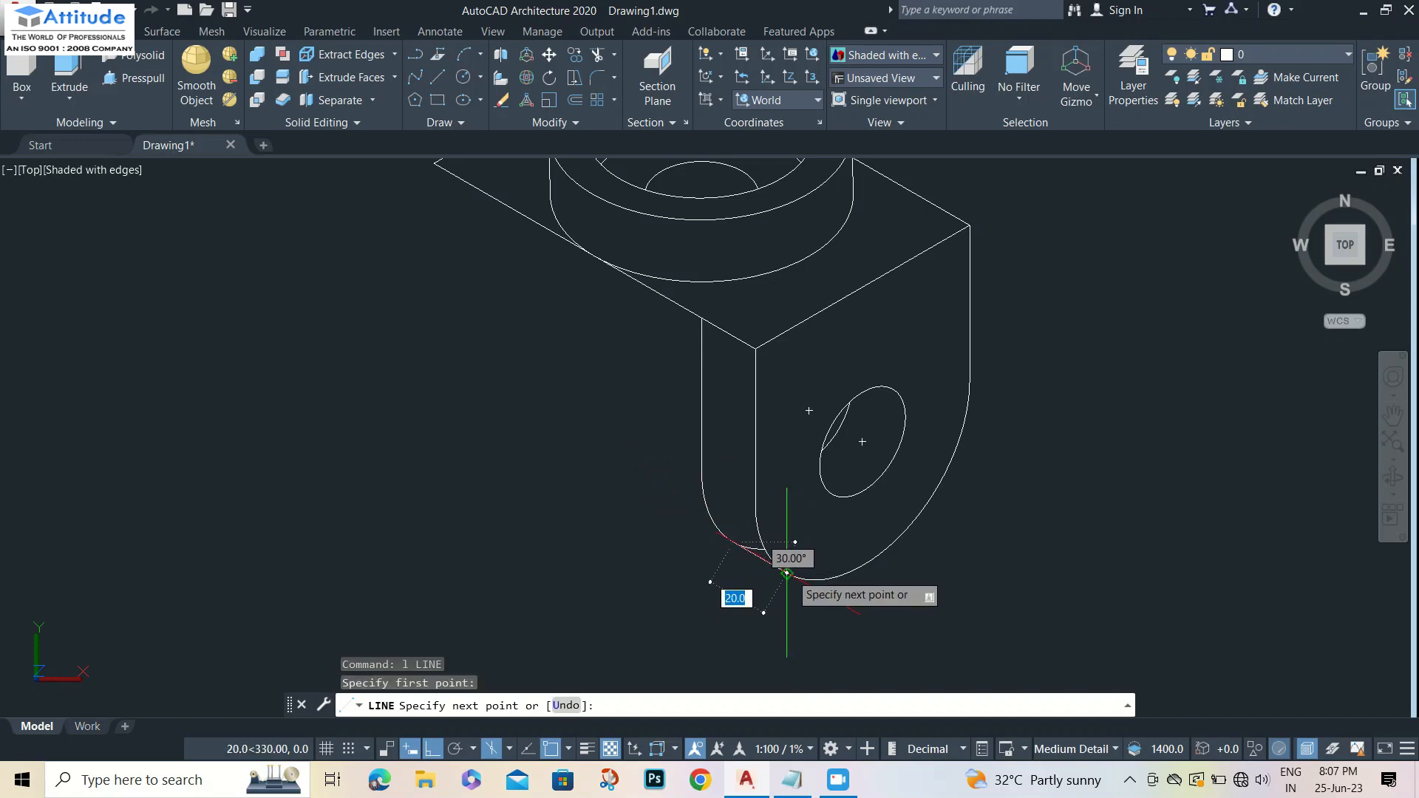
pyautogui.press('Escape')
# Trim the back rounded end's curve beyond the new connecting line.
pyautogui.write('tr')
pyautogui.press('Return')
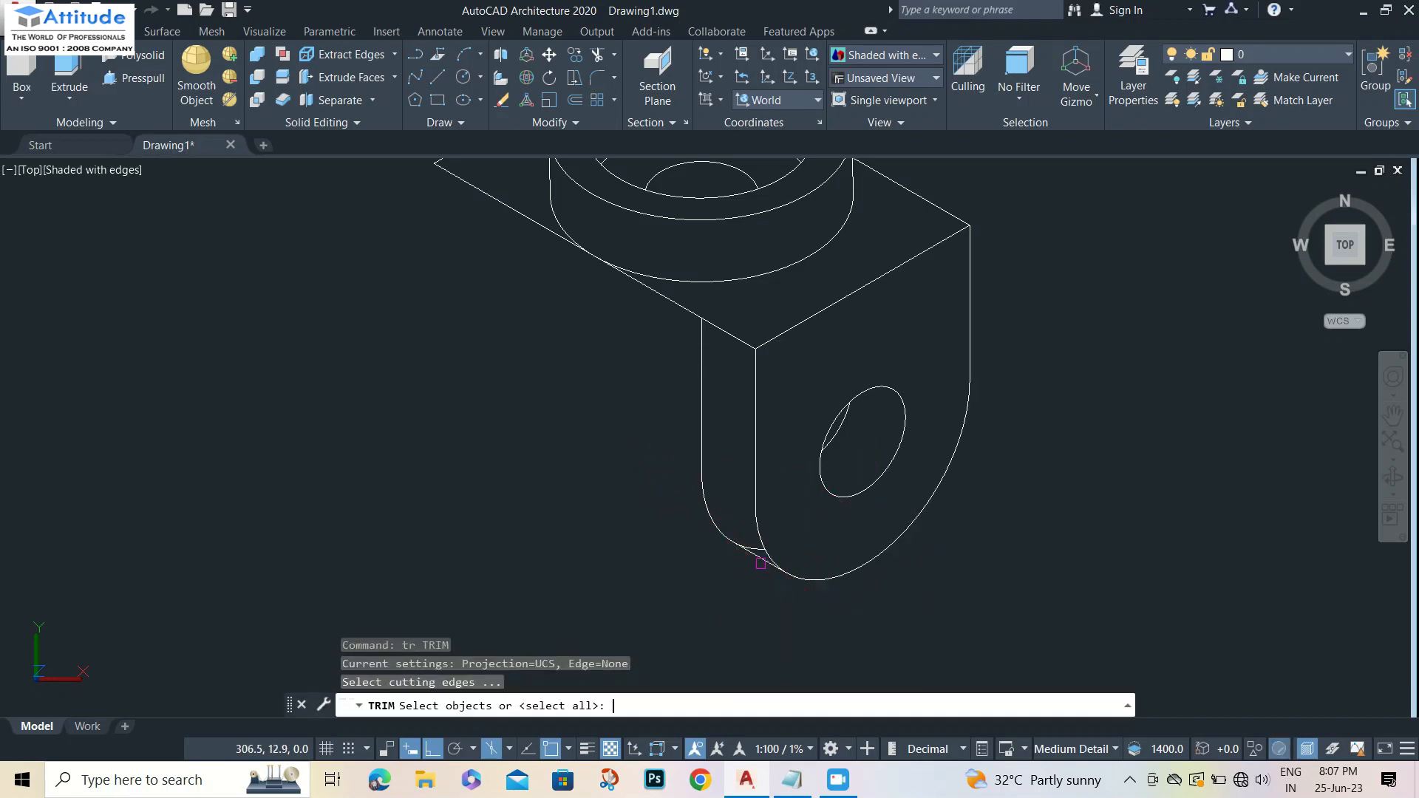
pyautogui.press('Return')
pyautogui.scroll(3, 758, 544)
pyautogui.scroll(-3, 785, 537)
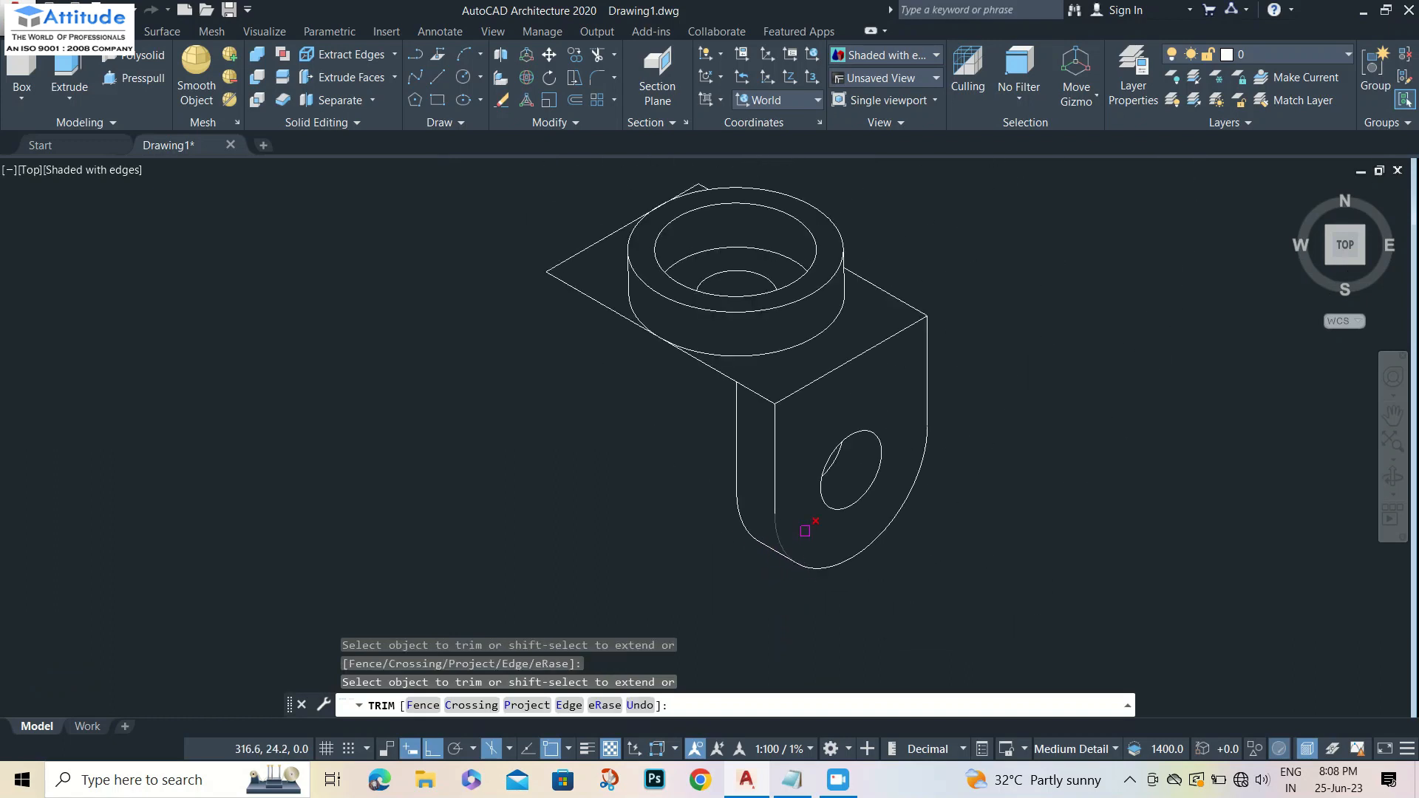
pyautogui.press('Escape')
pyautogui.moveTo(632, 503); pyautogui.dragTo(678, 523, button='middle')
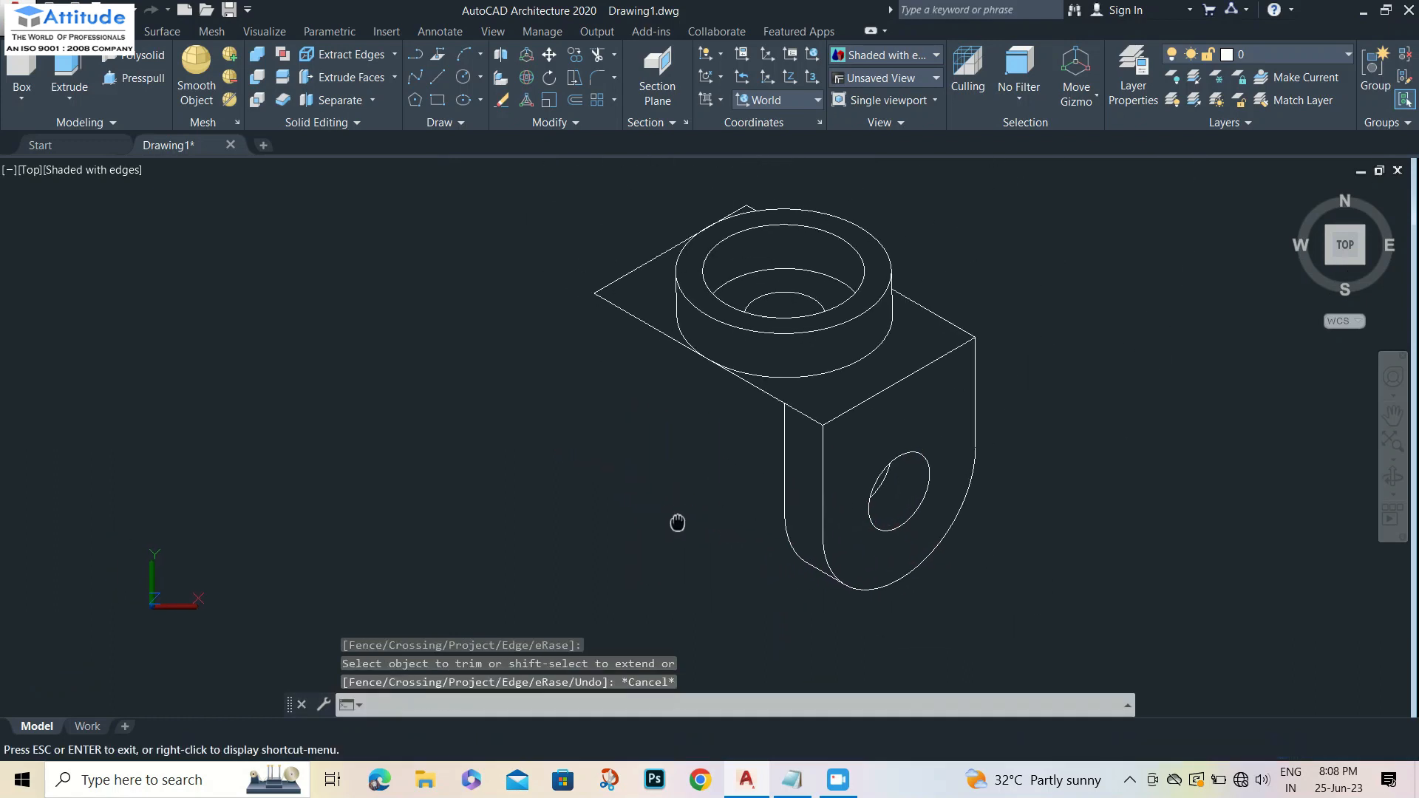
pyautogui.scroll(-3, 688, 522)
pyautogui.scroll(2, 839, 494)
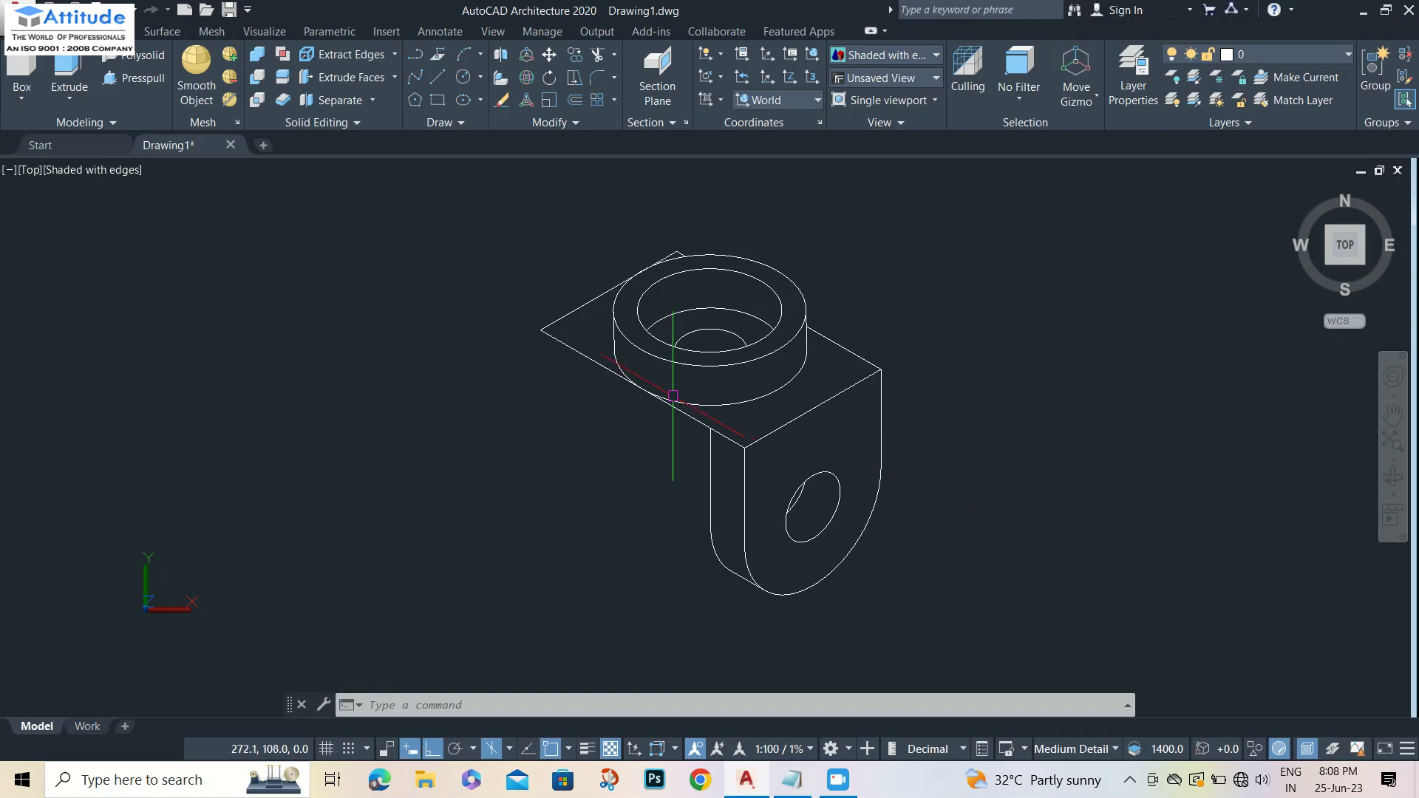
# Draw a 50-unit vertical line down from the top plate's far-left corner.
pyautogui.write('l')
pyautogui.press('Return')
pyautogui.click(540, 330)
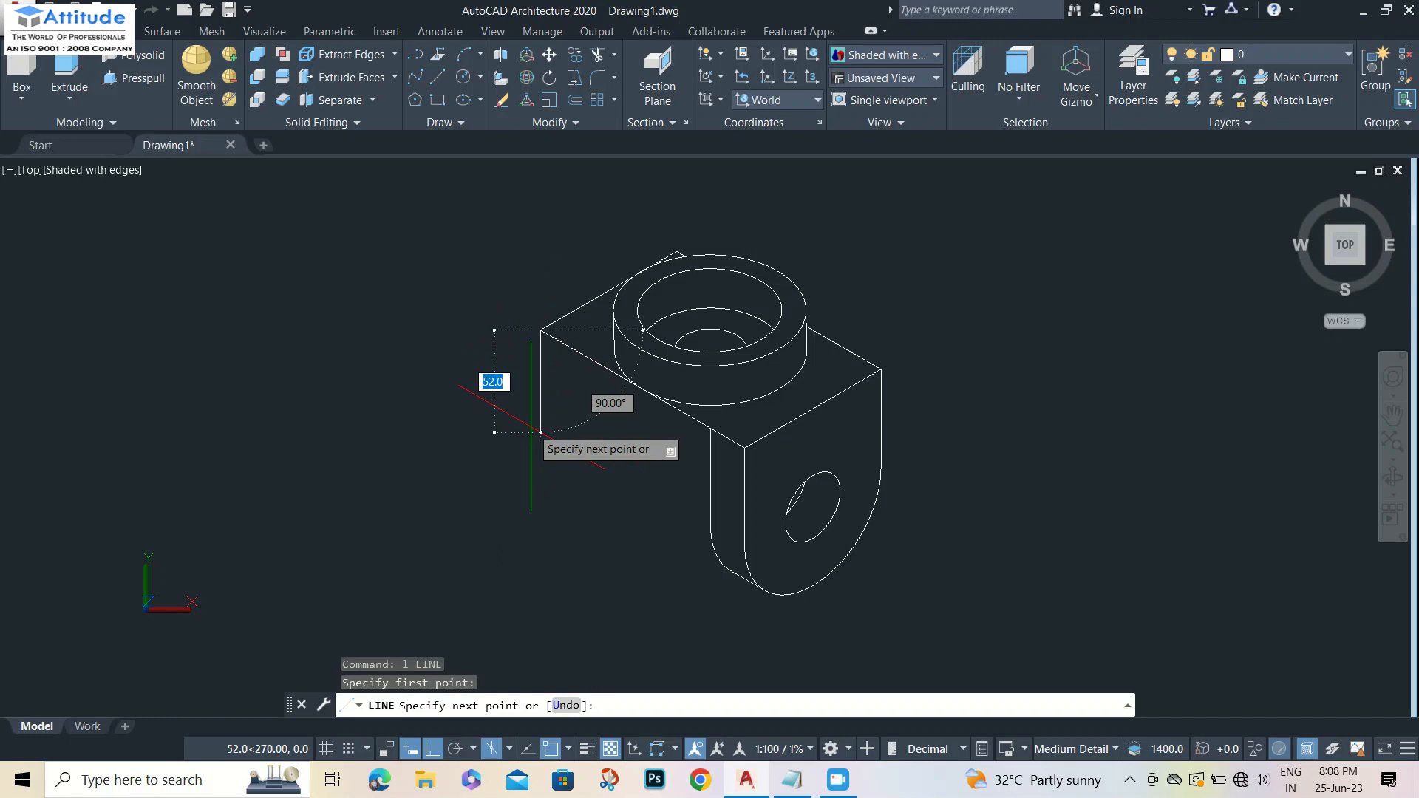
pyautogui.press('Return')
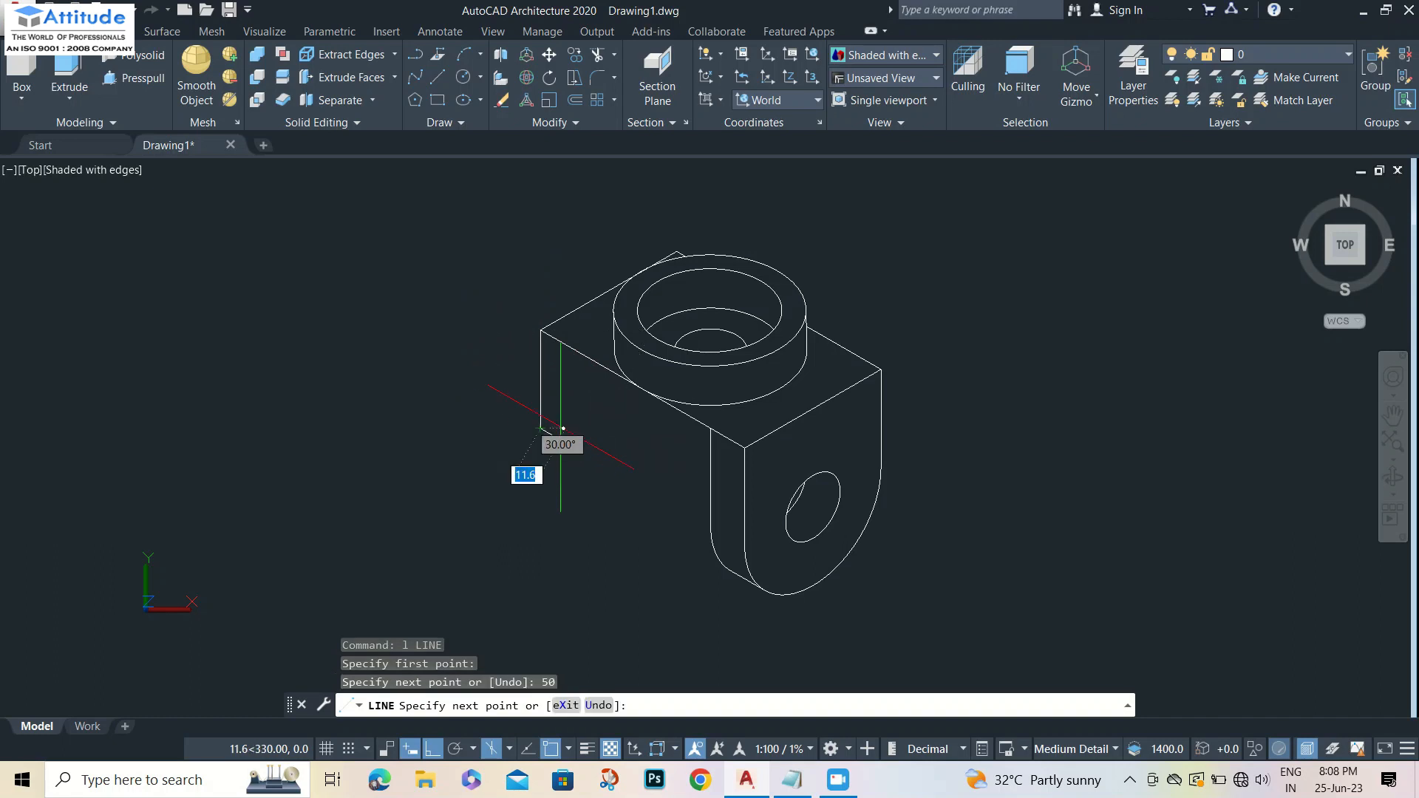
pyautogui.press('Escape')
# Copy the front flange's rounded end and hole 120 units along the left isoplane to meet the new vertical edge.
pyautogui.click(918, 524)
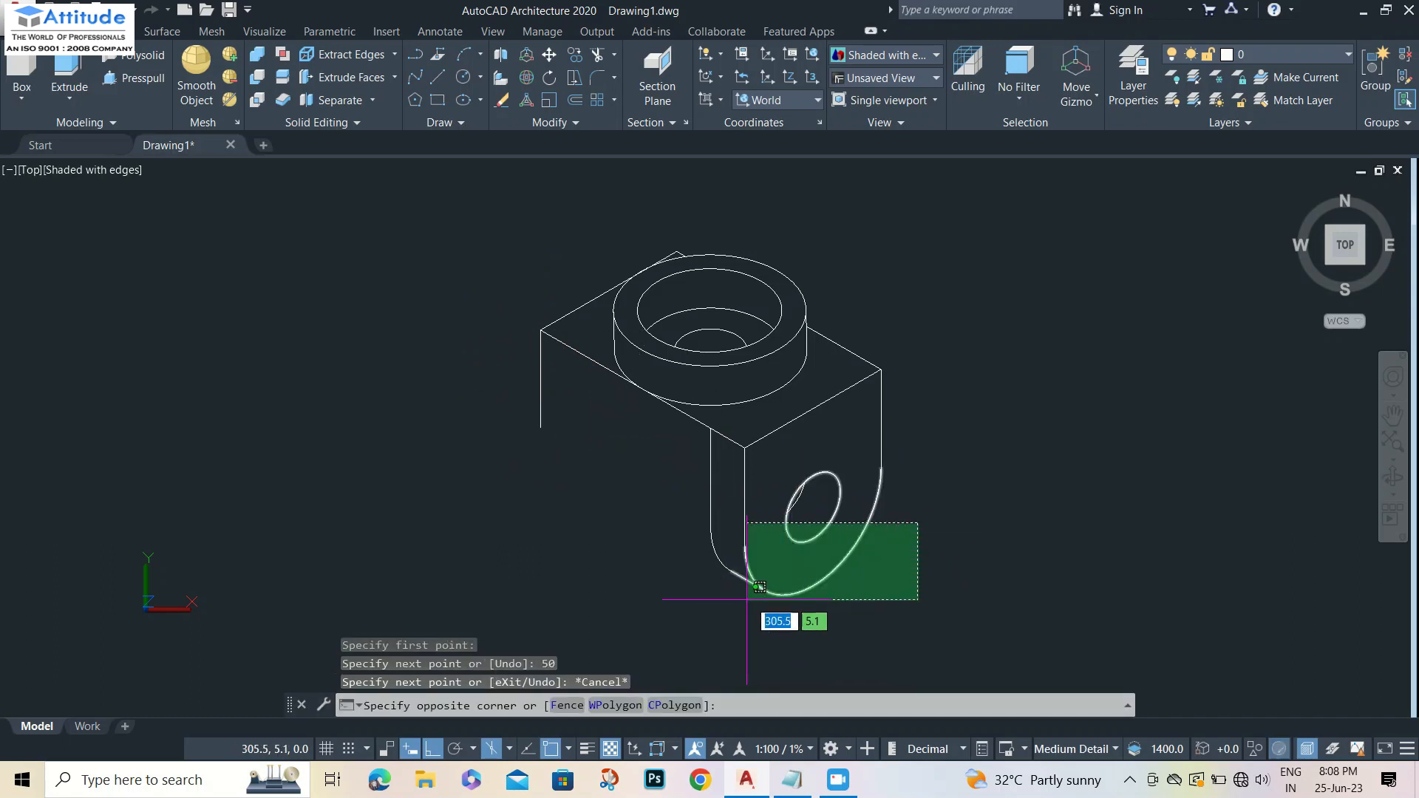
pyautogui.click(788, 581)
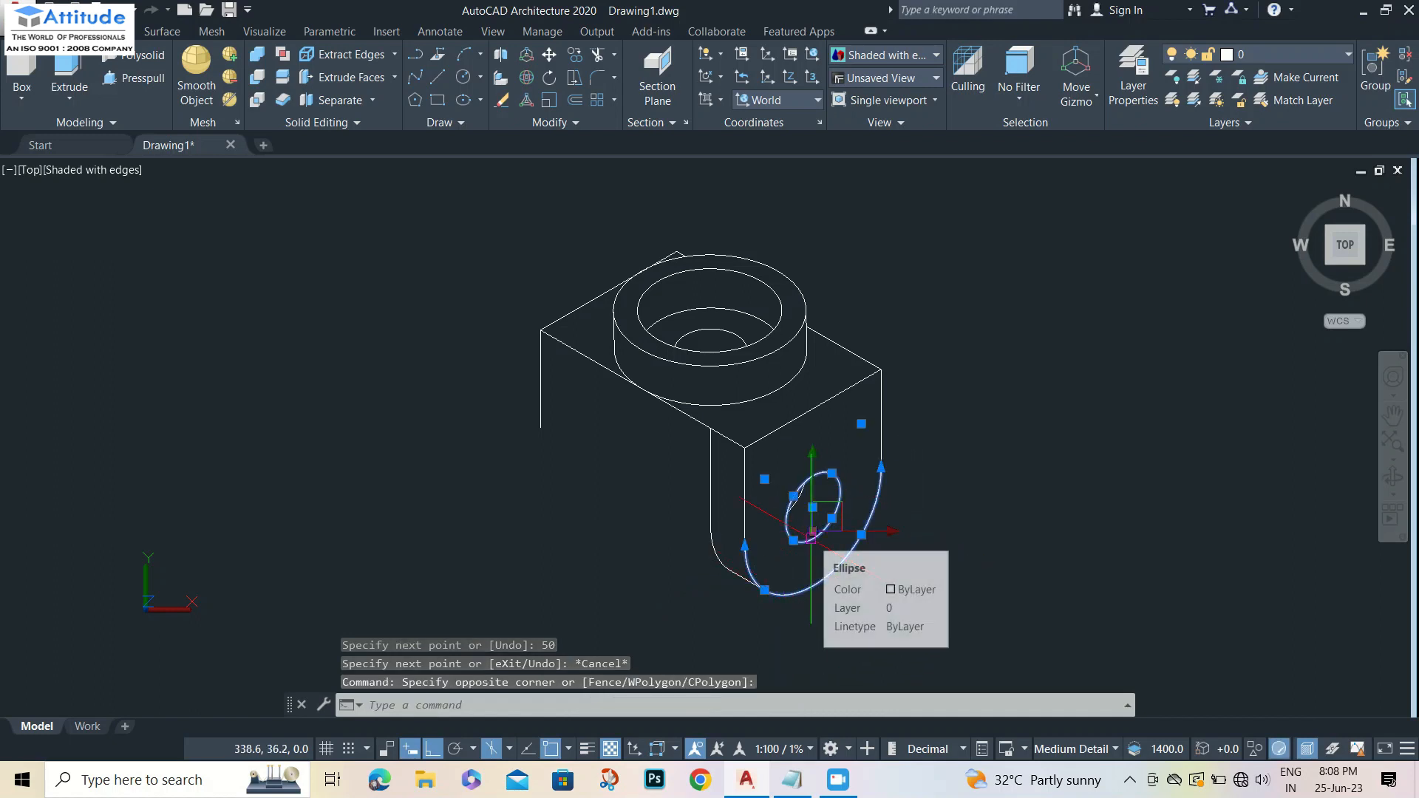
pyautogui.write('cp')
pyautogui.press('Return')
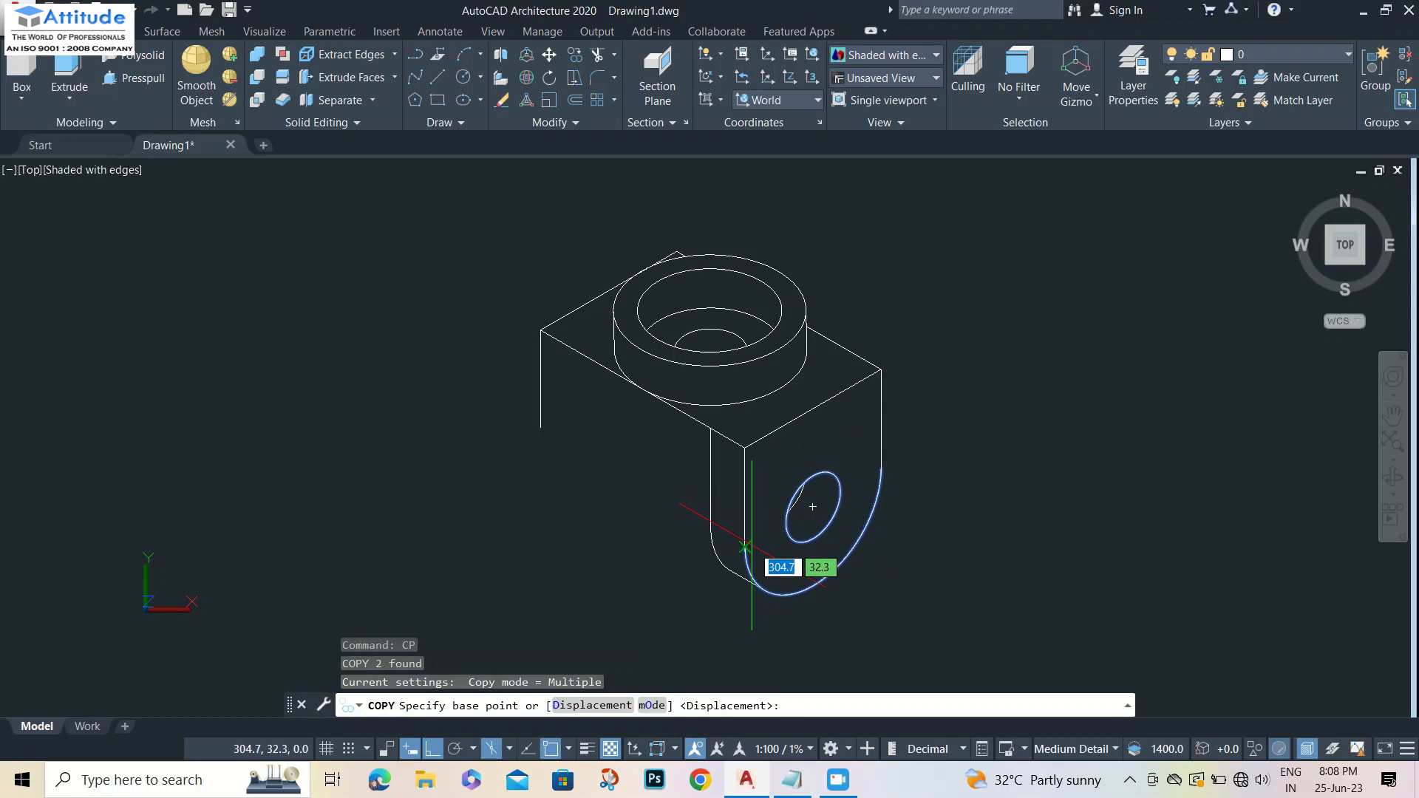
pyautogui.click(745, 547)
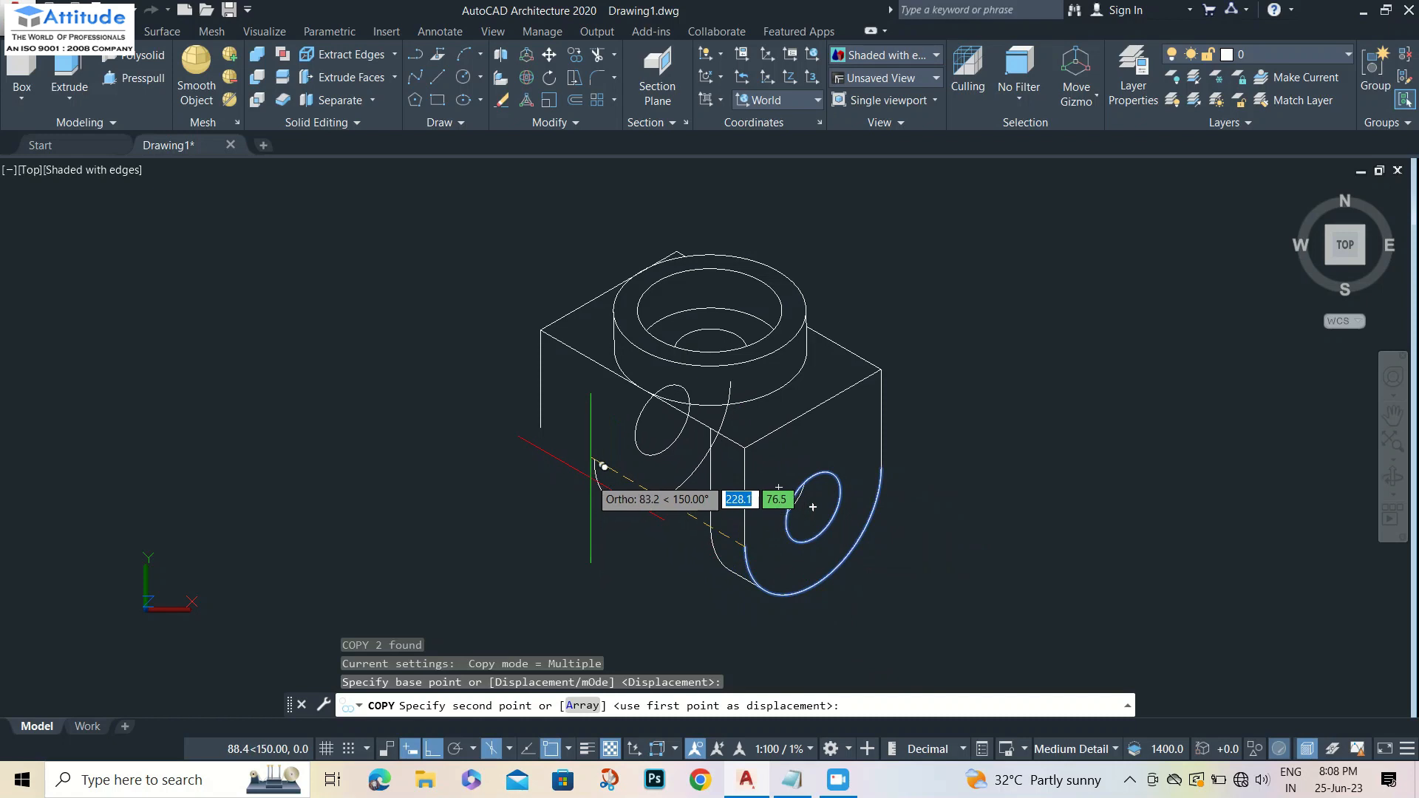
pyautogui.write('120')
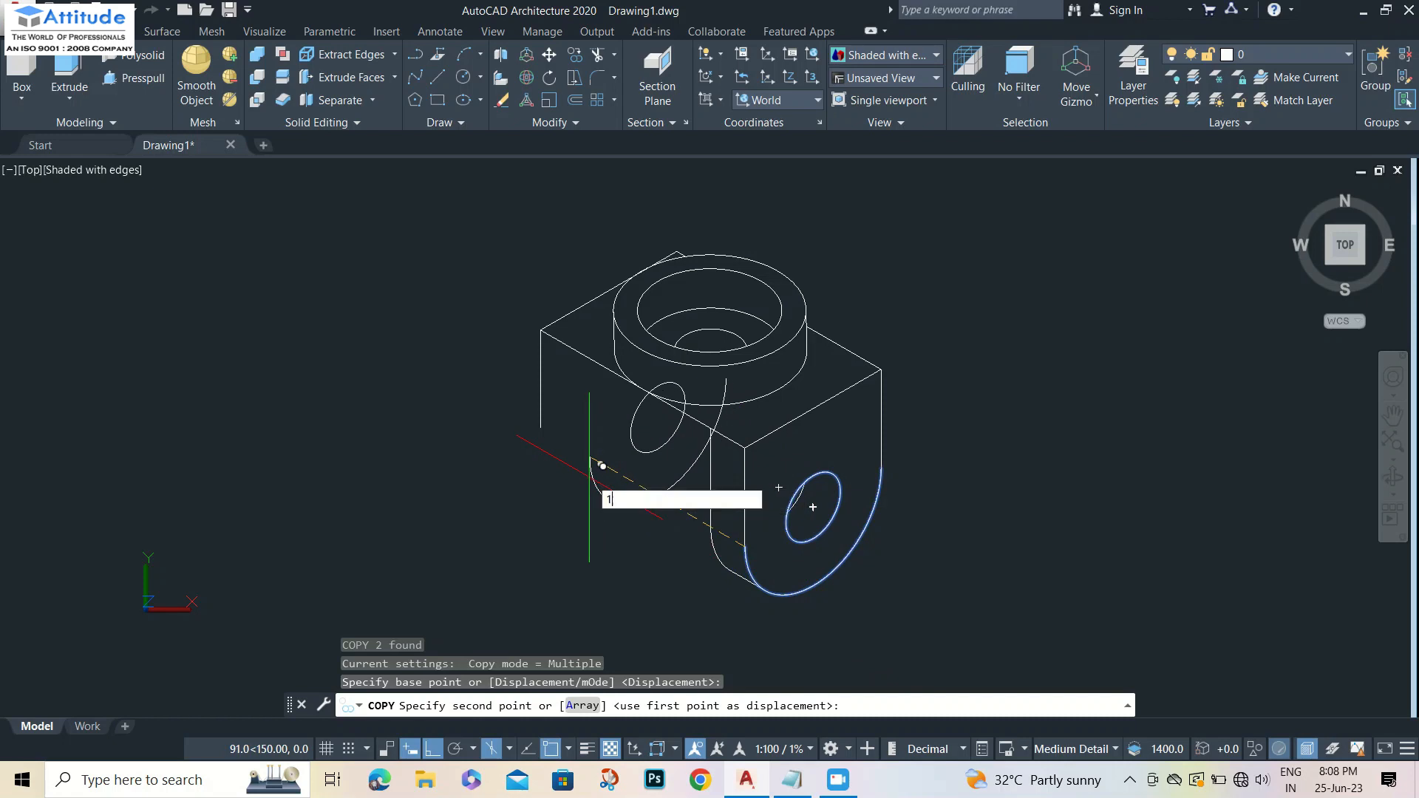
pyautogui.press('Return')
pyautogui.press('Escape')
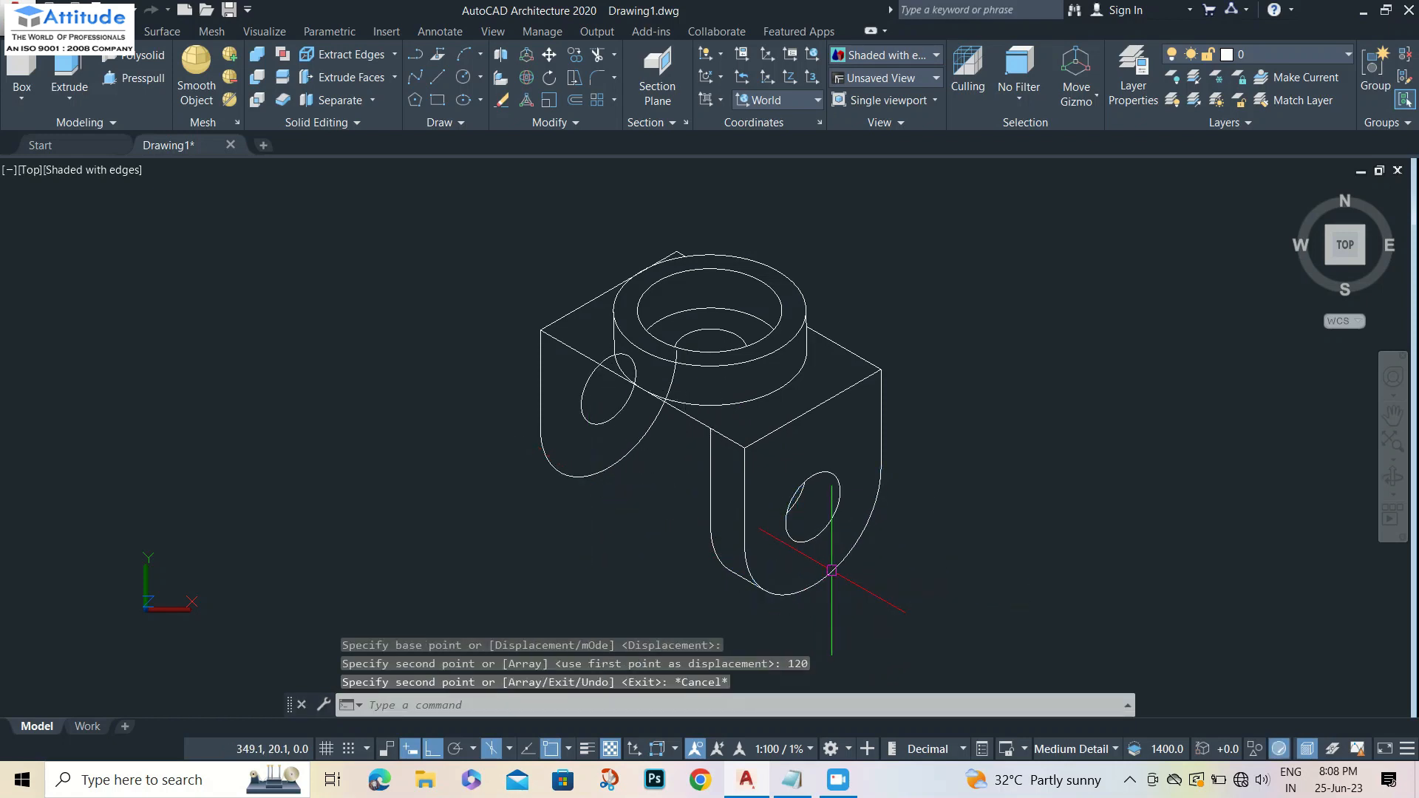
# Trim the copied hole and rounded end where they extend above the top plate's long front edge.
pyautogui.scroll(3, 629, 360)
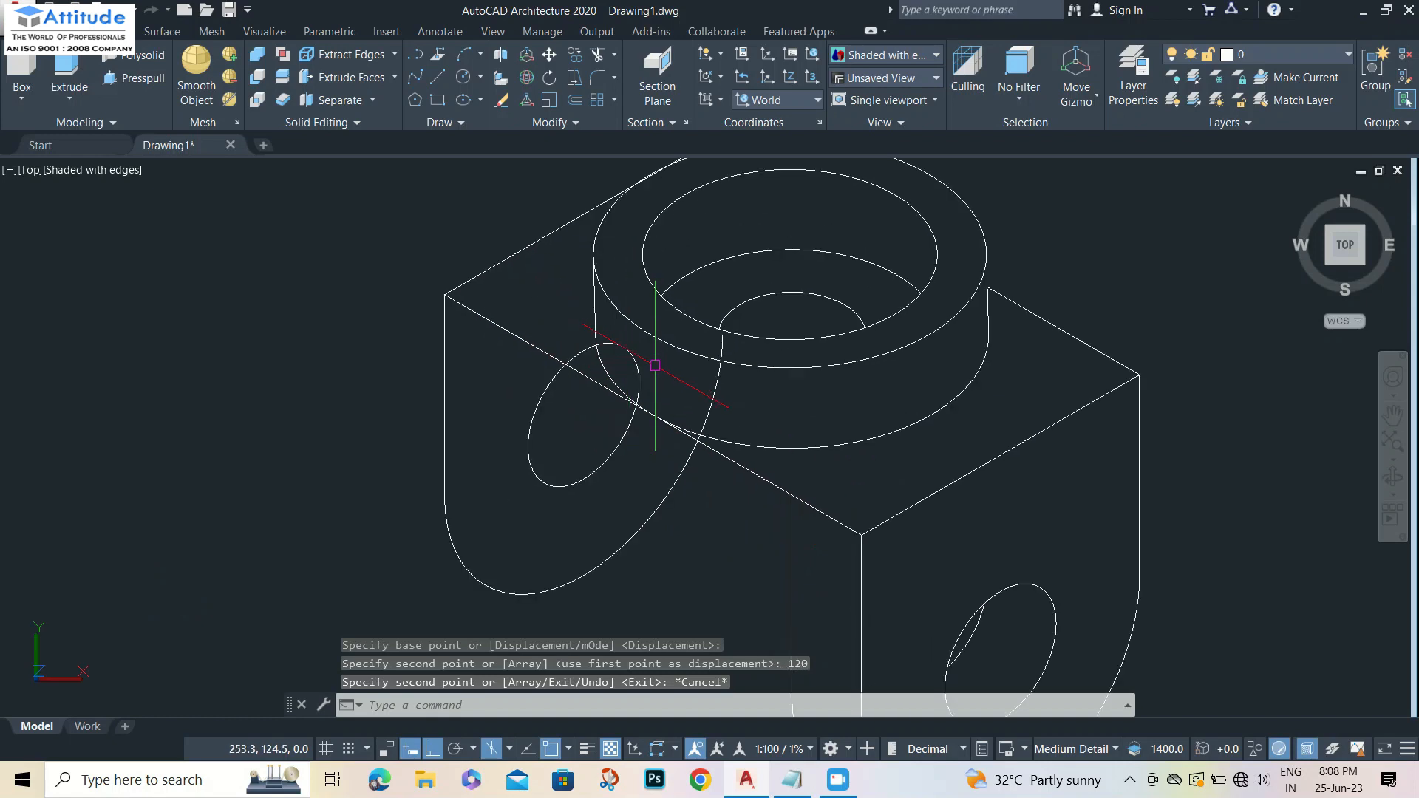
pyautogui.write('tr')
pyautogui.press('Return')
pyautogui.click(576, 351)
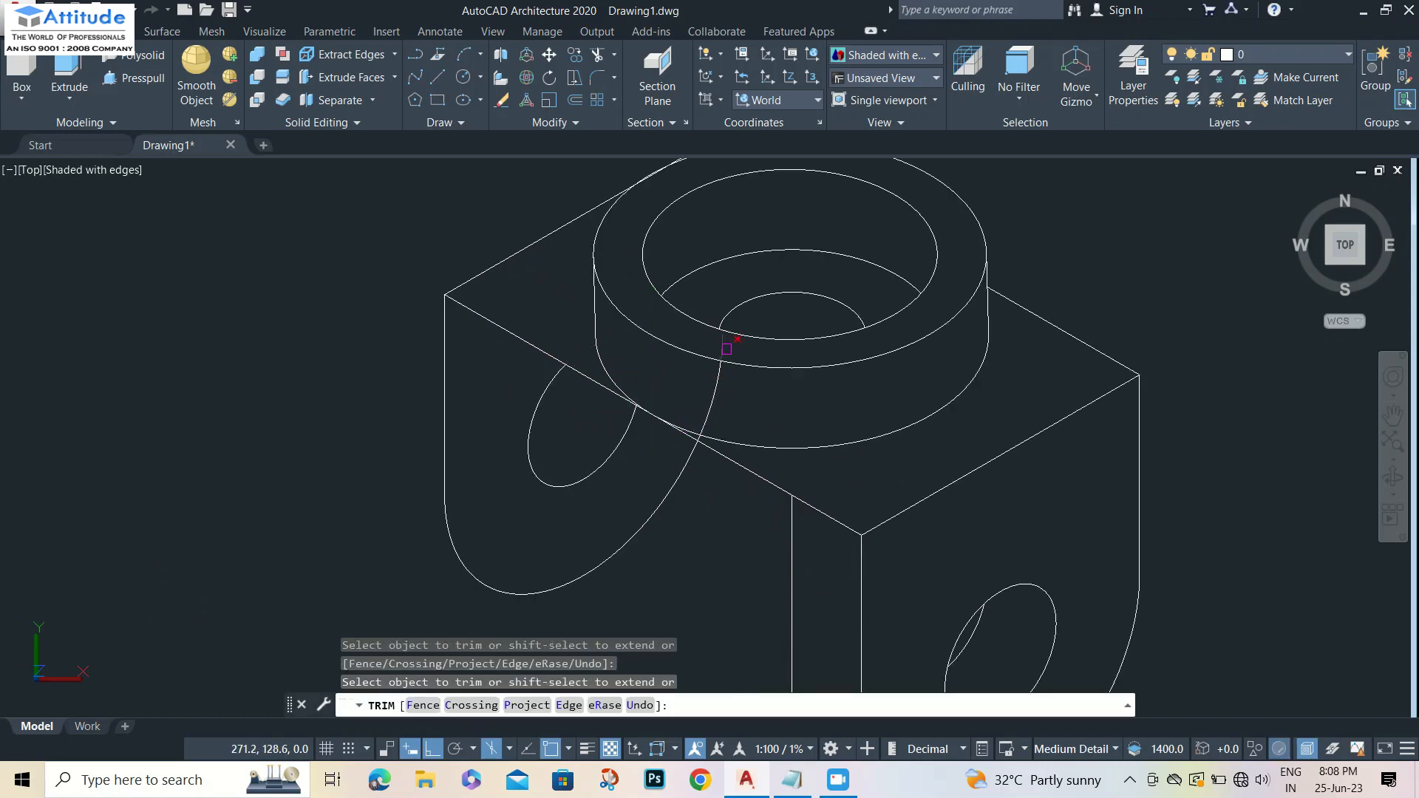
pyautogui.scroll(4, 691, 428)
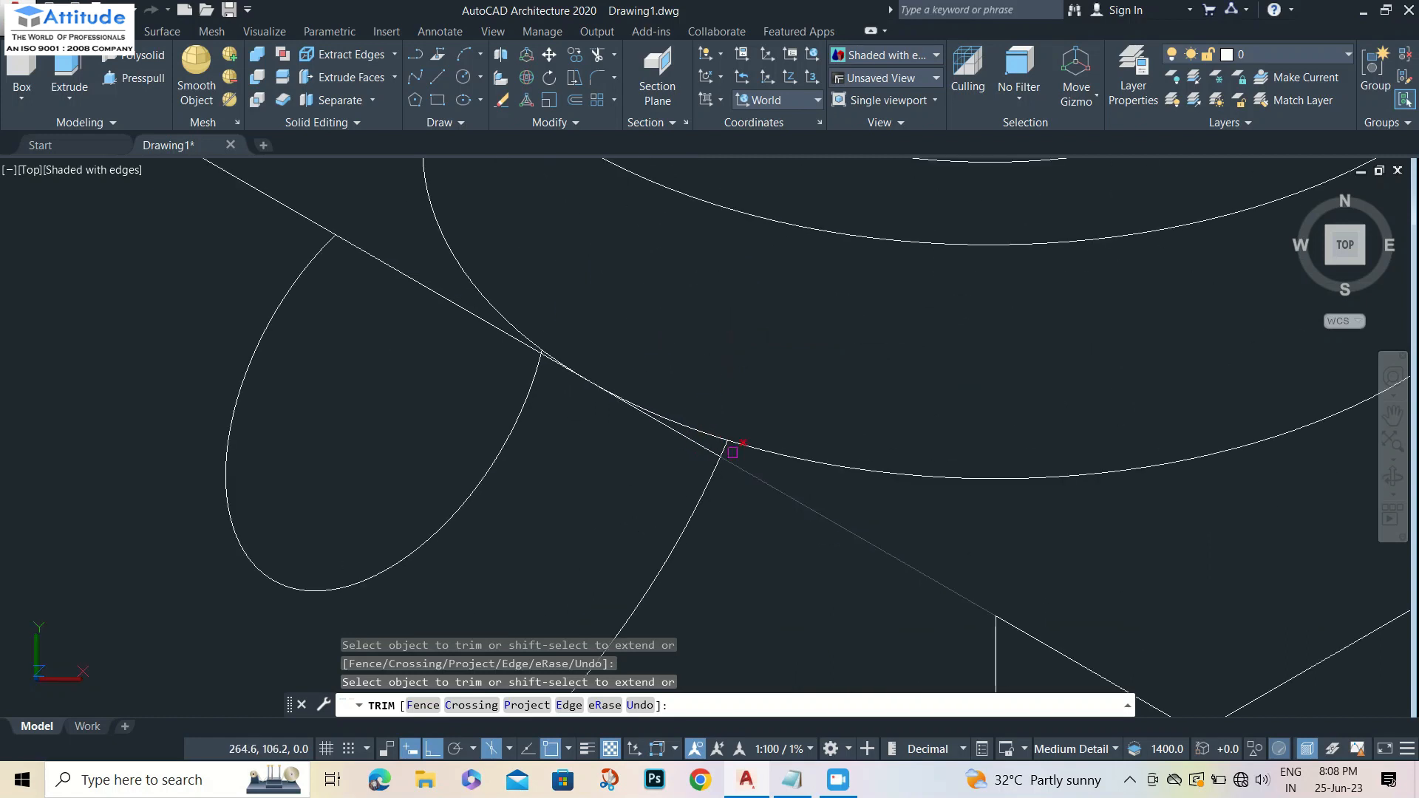
pyautogui.scroll(-3, 717, 443)
pyautogui.scroll(-2, 729, 437)
pyautogui.moveTo(709, 517); pyautogui.dragTo(649, 453, button='middle')
pyautogui.scroll(3, 657, 453)
pyautogui.press('Escape')
# Copy the second flange's vertical edge, rounded end and hole 20 units along the plate edge toward the front flange.
pyautogui.click(650, 343)
pyautogui.click(621, 446)
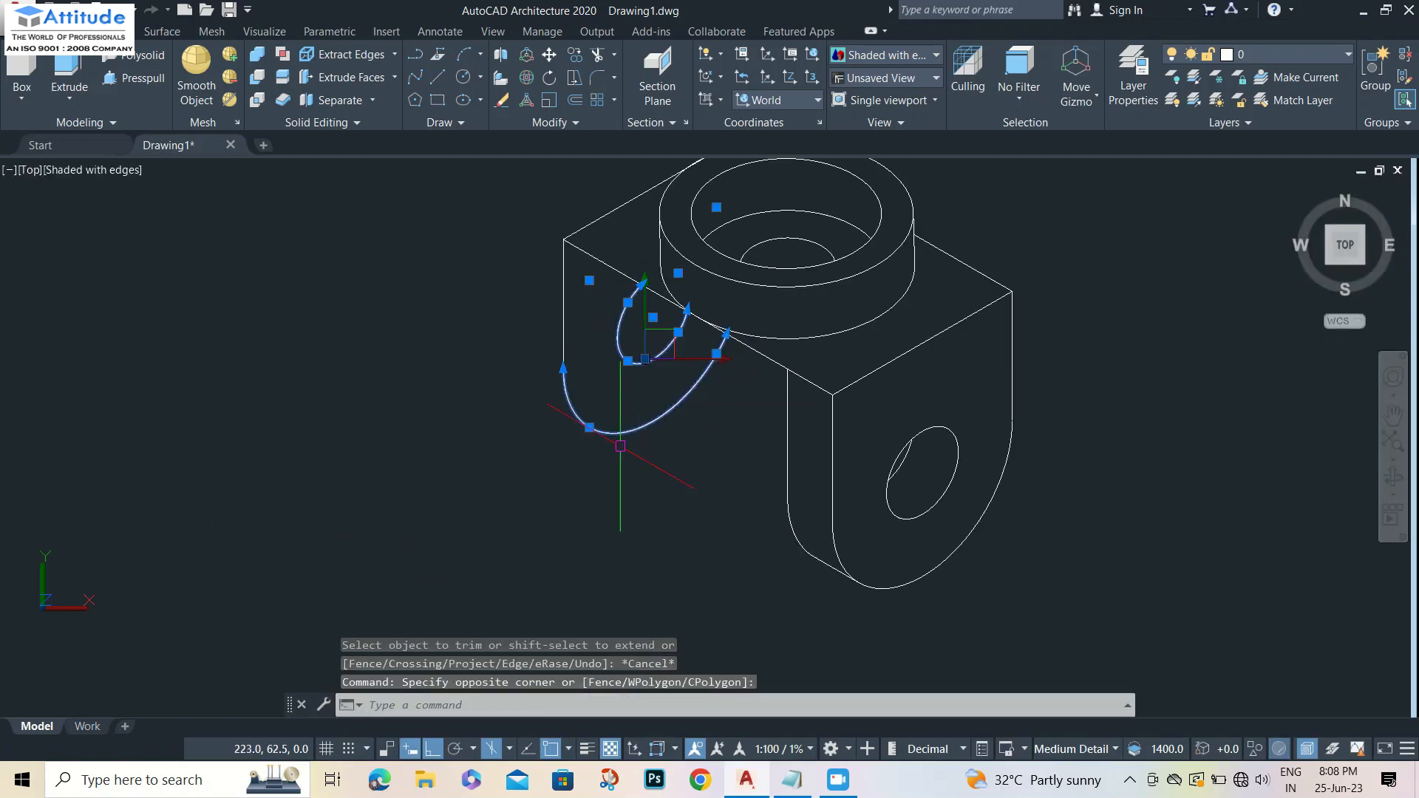
pyautogui.click(560, 340)
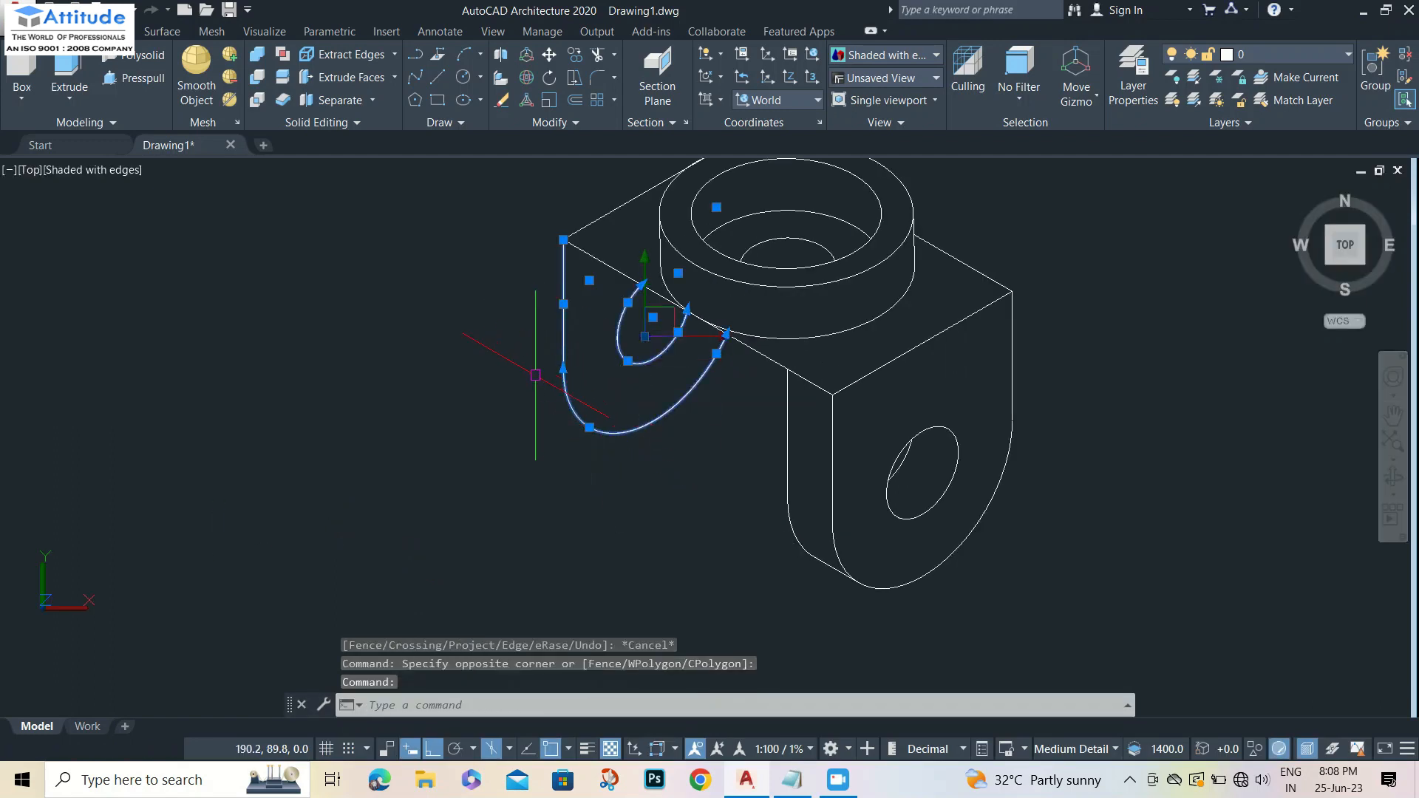
pyautogui.write('cp')
pyautogui.press('Return')
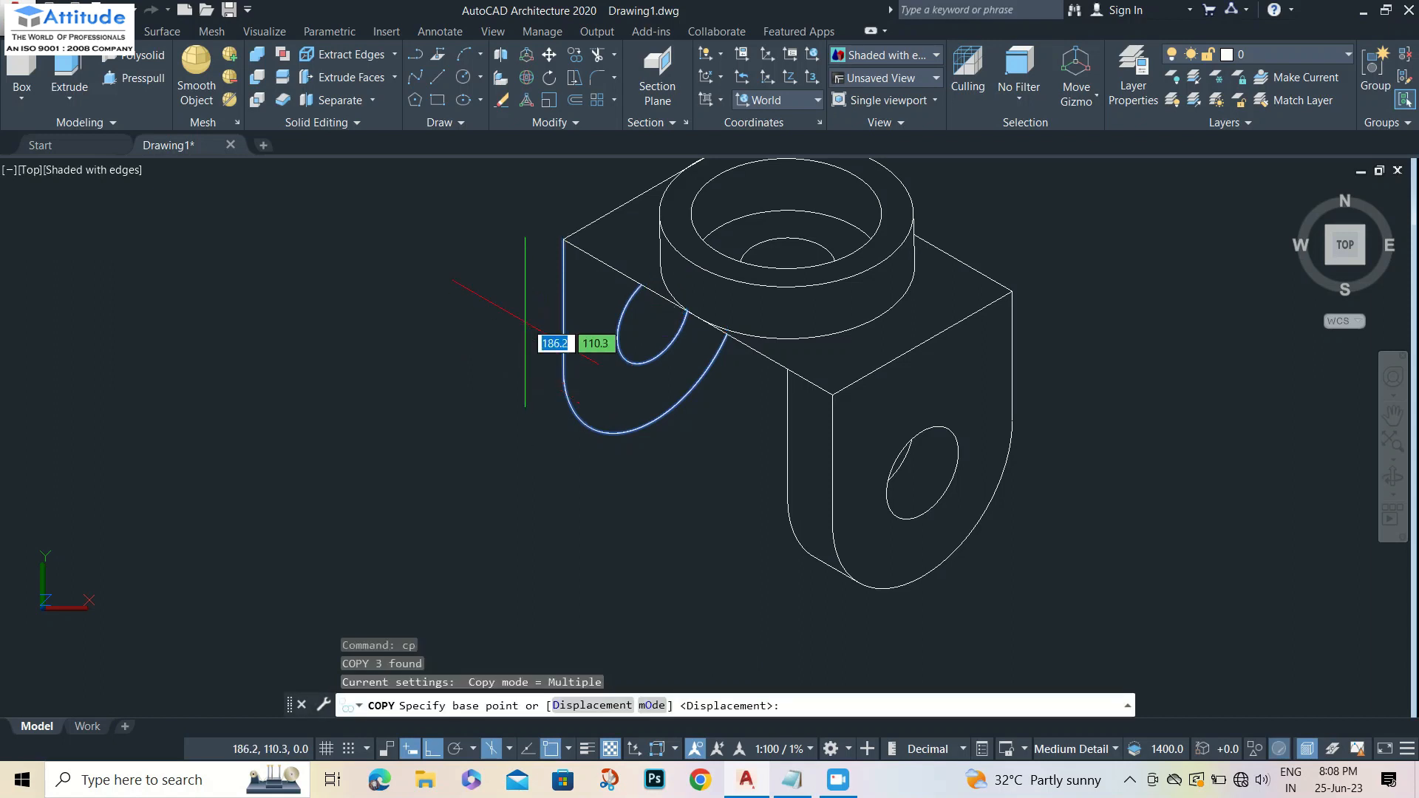
pyautogui.click(563, 239)
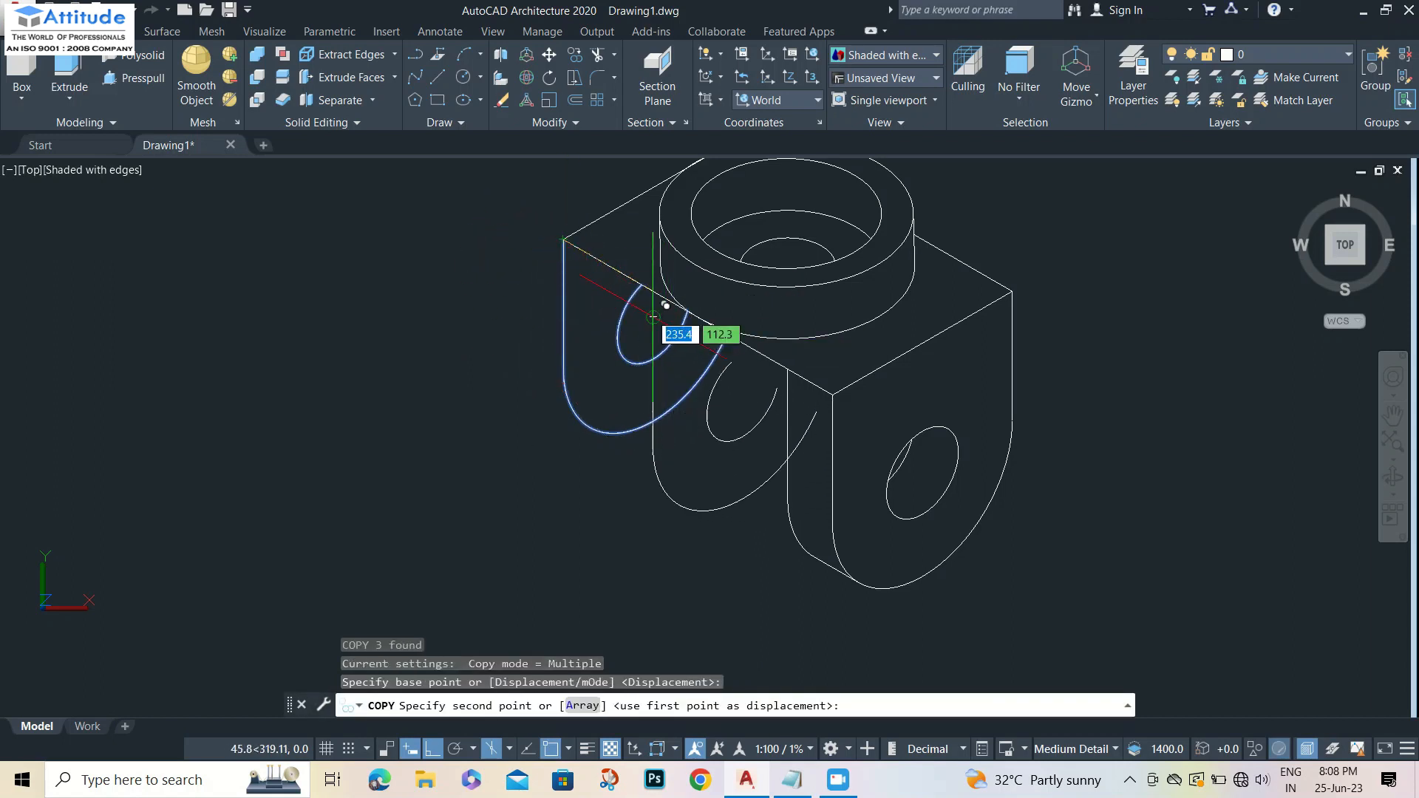
pyautogui.press('Return')
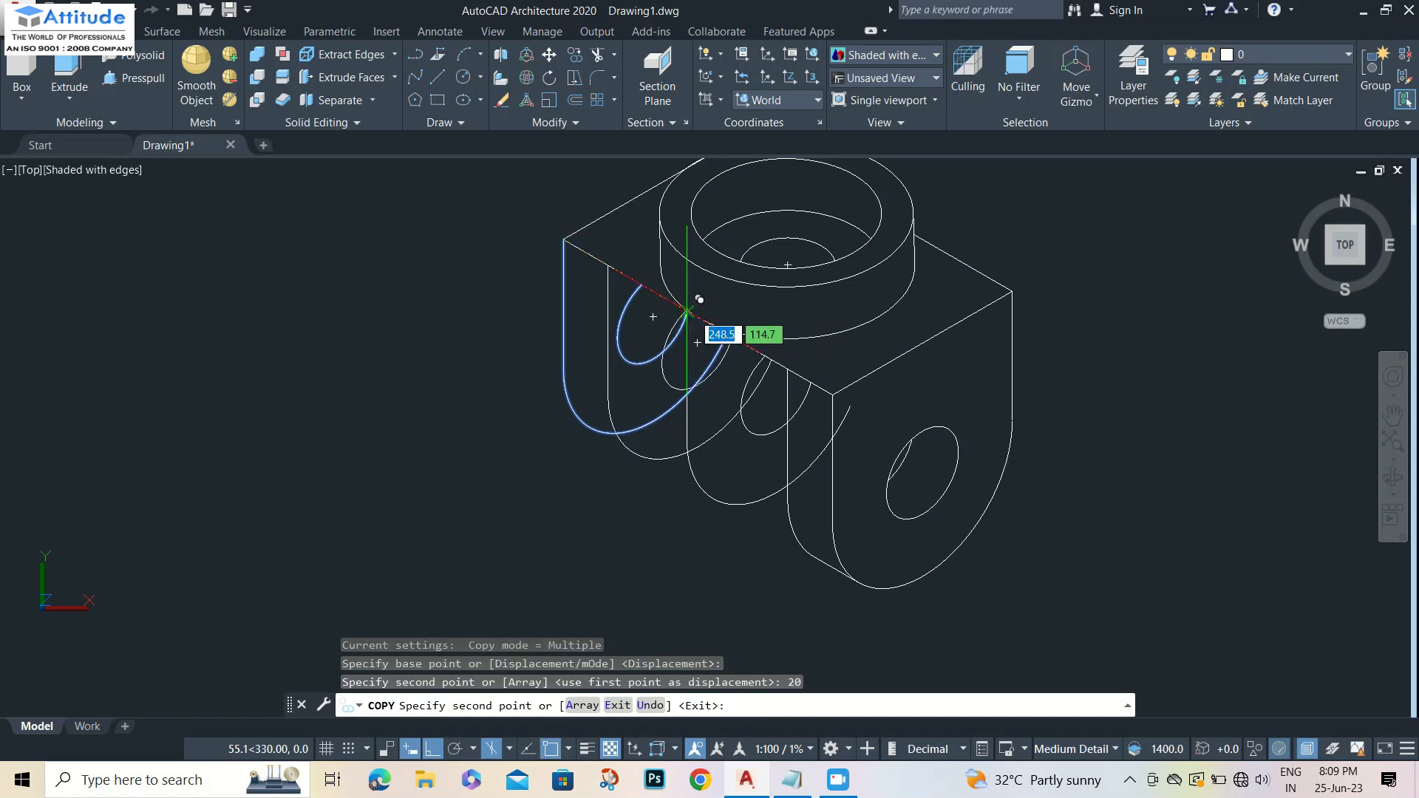
pyautogui.press('Escape')
# Trim the second flange's back hole and rounded-end curve where the new face hides them, keeping the arc within the front hole.
pyautogui.scroll(3, 734, 391)
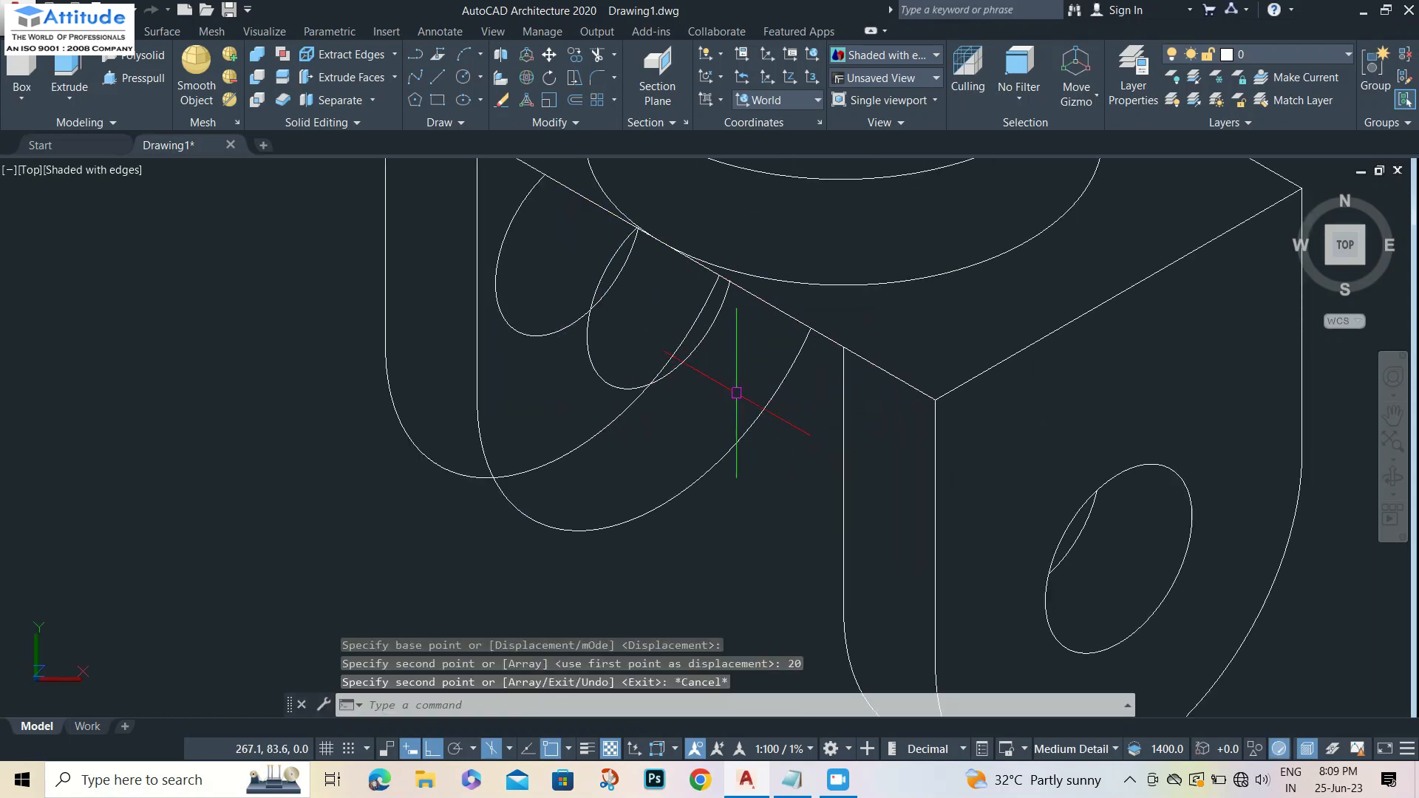
pyautogui.write('tr')
pyautogui.press('Return')
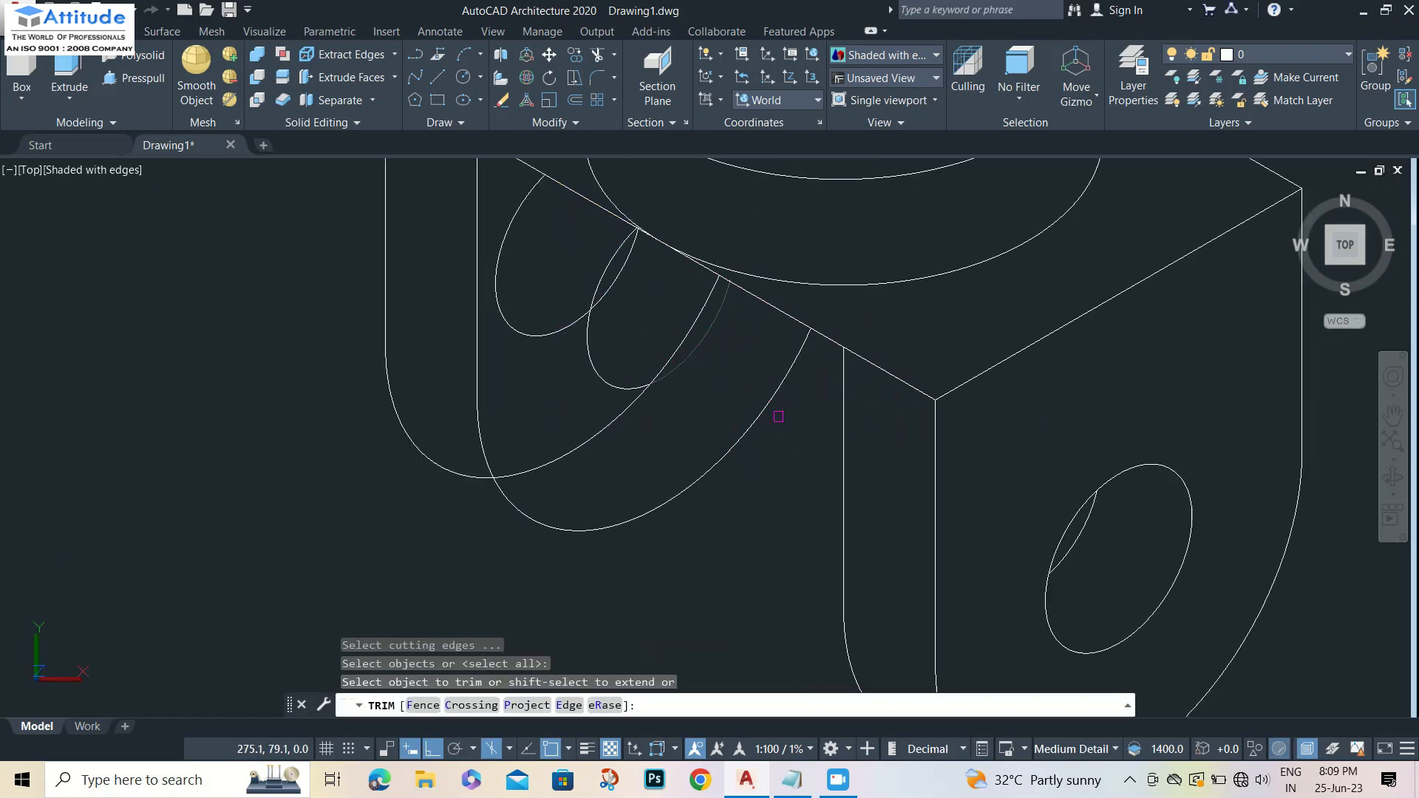
pyautogui.click(687, 322)
pyautogui.click(550, 332)
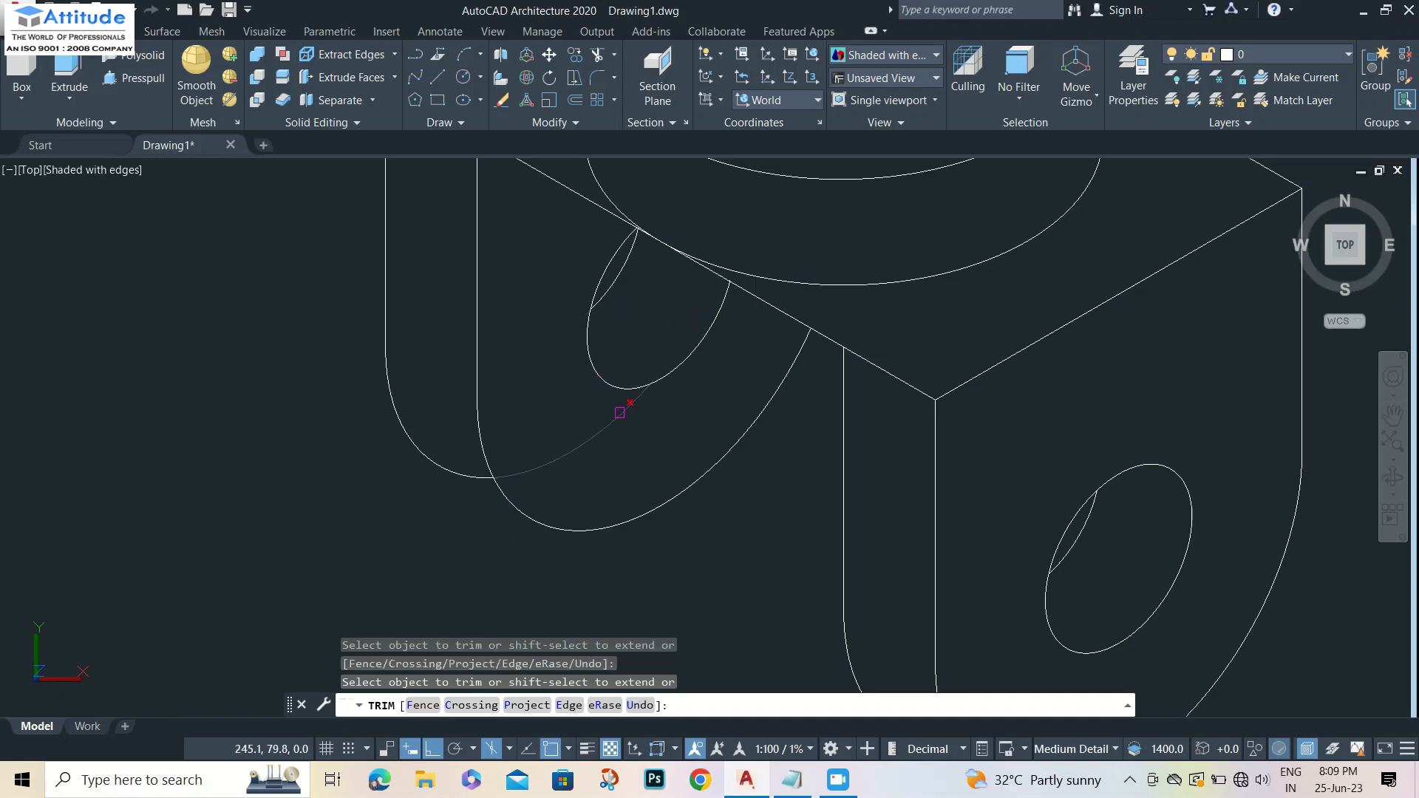
pyautogui.scroll(-4, 571, 427)
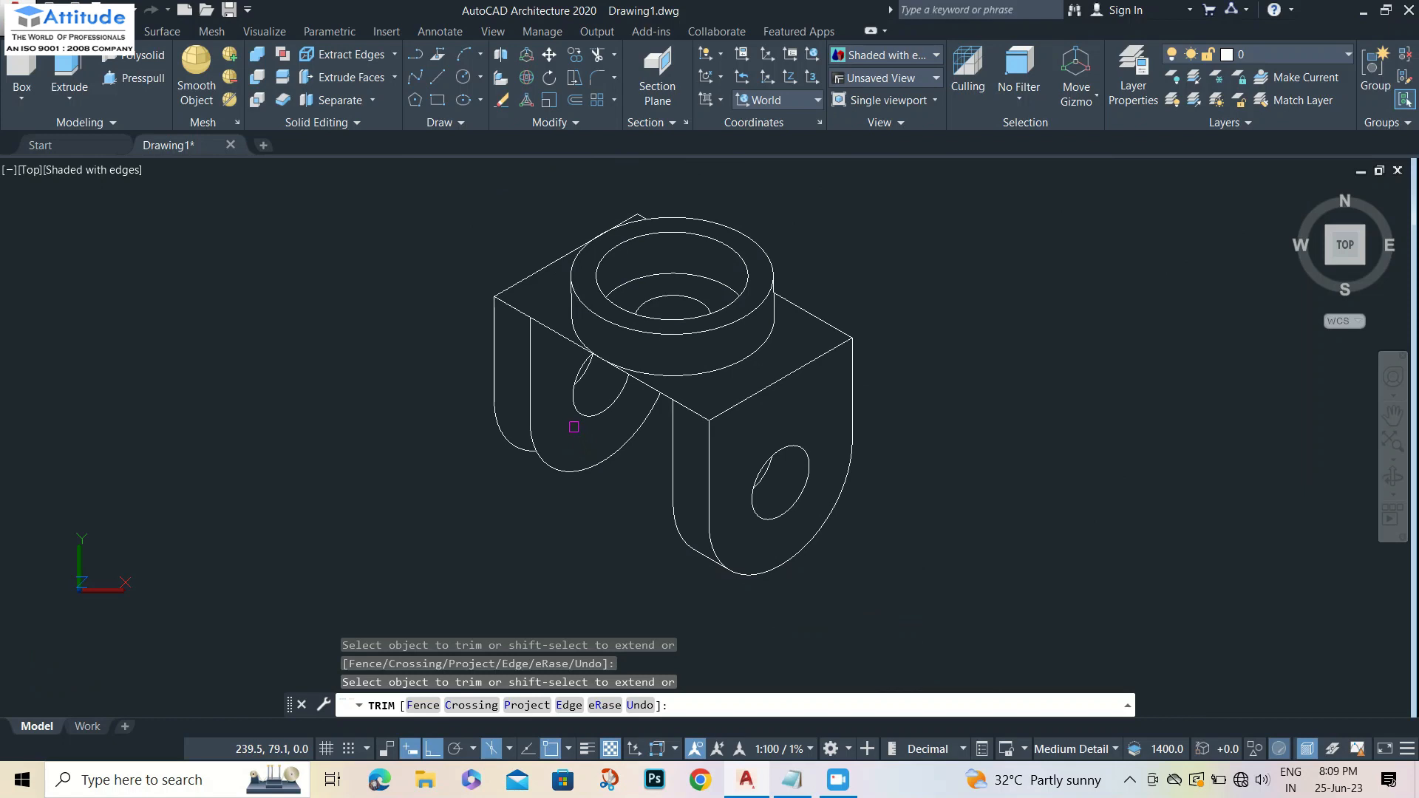
pyautogui.scroll(2, 511, 420)
pyautogui.scroll(-2, 523, 426)
pyautogui.scroll(4, 501, 471)
pyautogui.press('Escape')
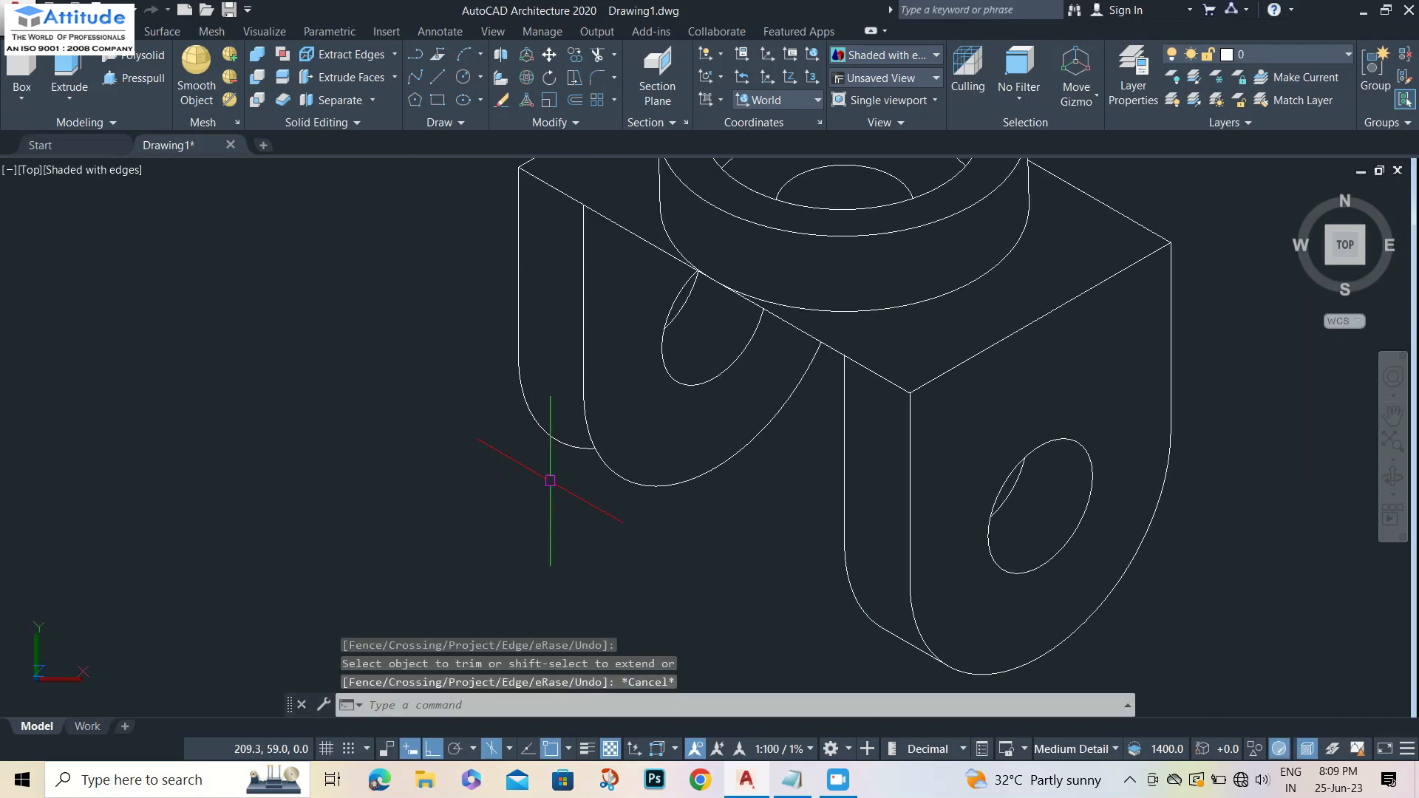
# Draw a line joining the lower curves of the second flange's back and front rounded ends along the left isoplane.
pyautogui.write('l')
pyautogui.press('Return')
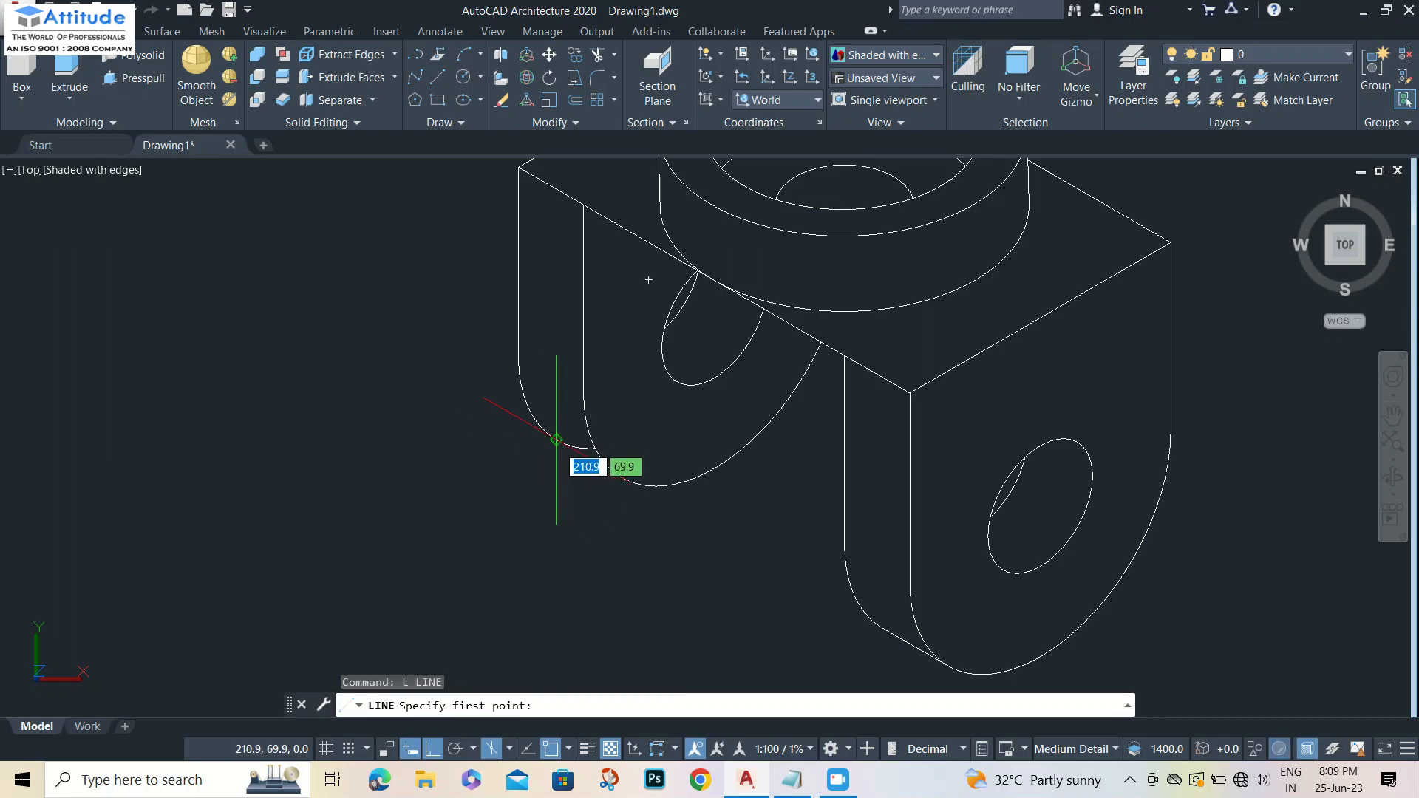
pyautogui.click(556, 440)
pyautogui.click(621, 477)
pyautogui.press('Escape')
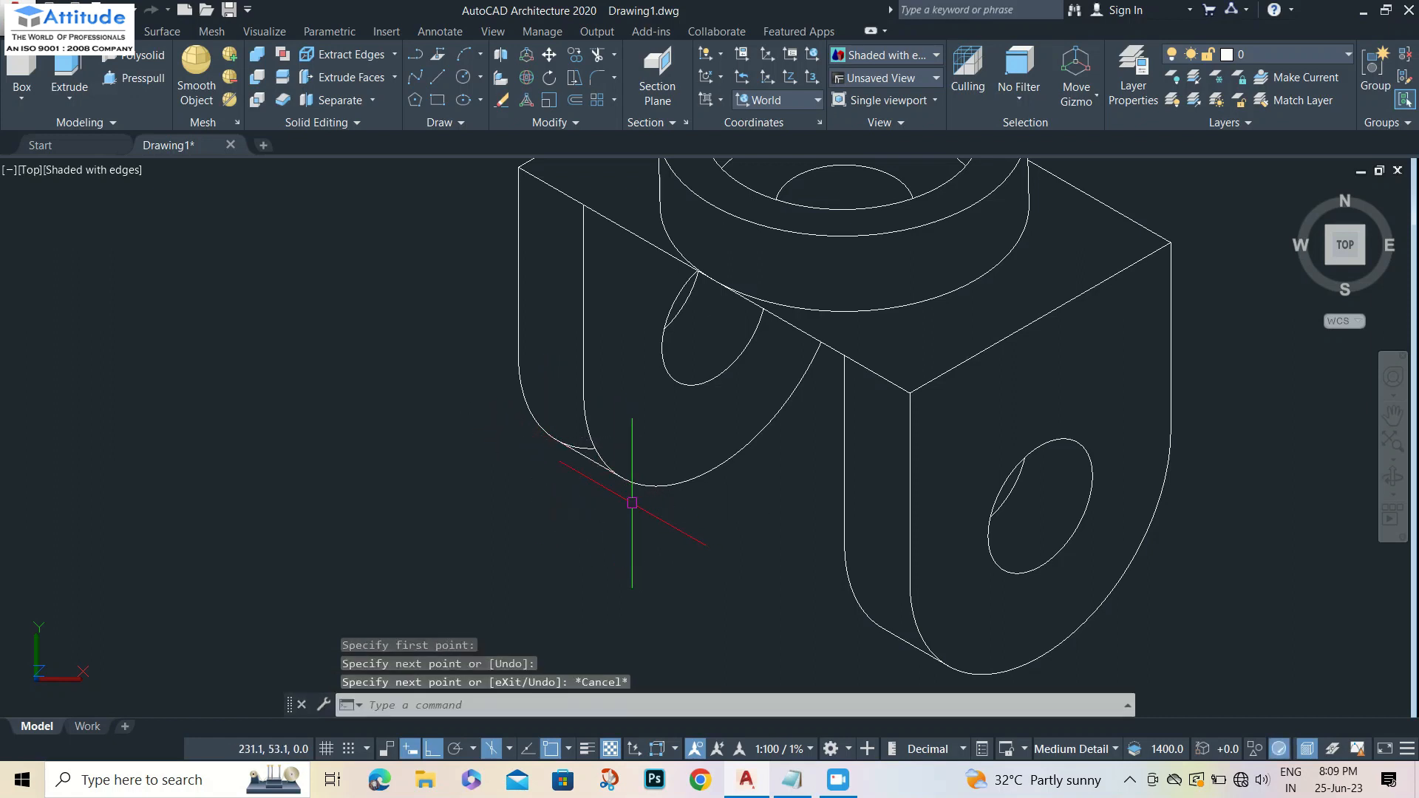
# Trim the second flange's back rounded end beyond its connecting line.
pyautogui.scroll(4, 586, 476)
pyautogui.write('tr')
pyautogui.press('Return')
pyautogui.press('Return')
pyautogui.click(595, 475)
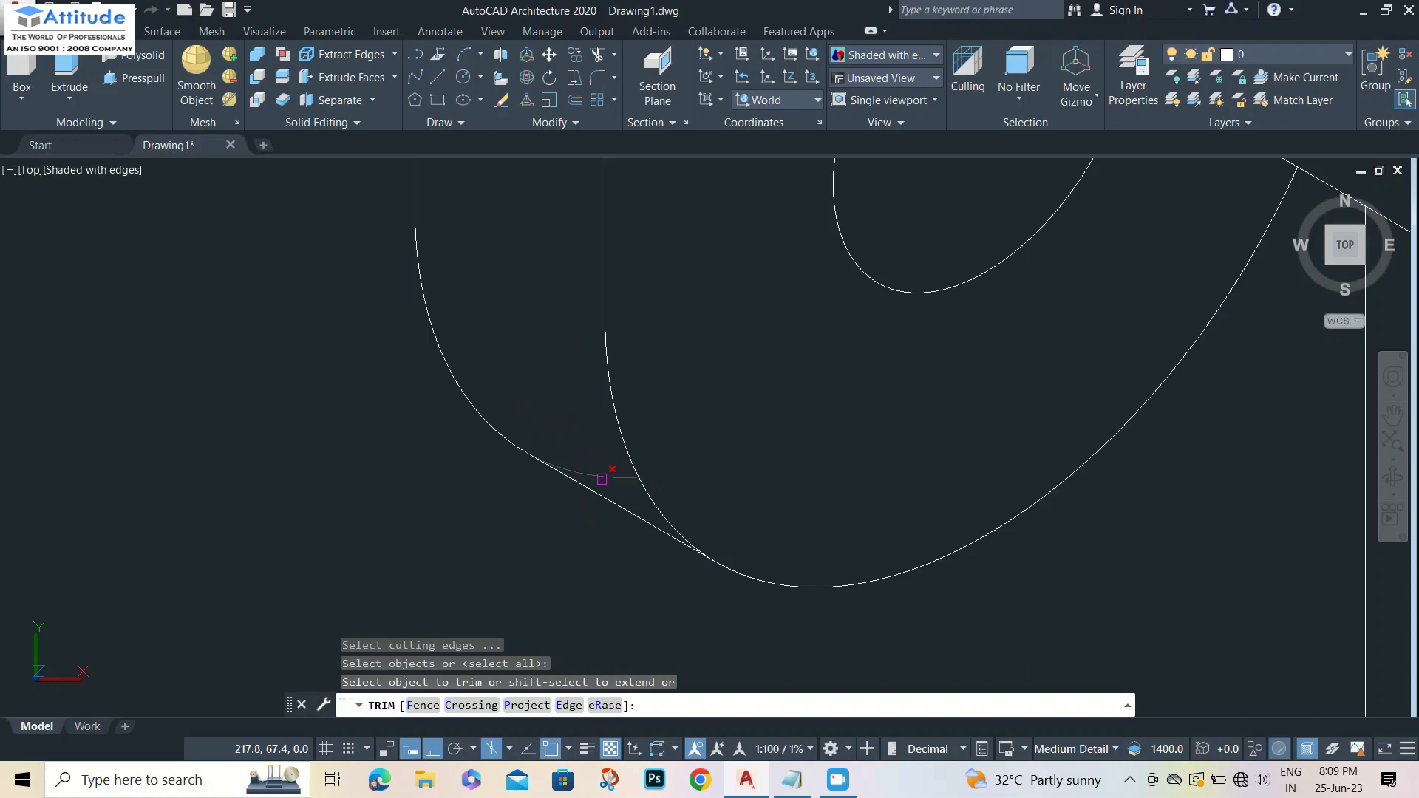
pyautogui.scroll(-6, 598, 476)
pyautogui.press('Escape')
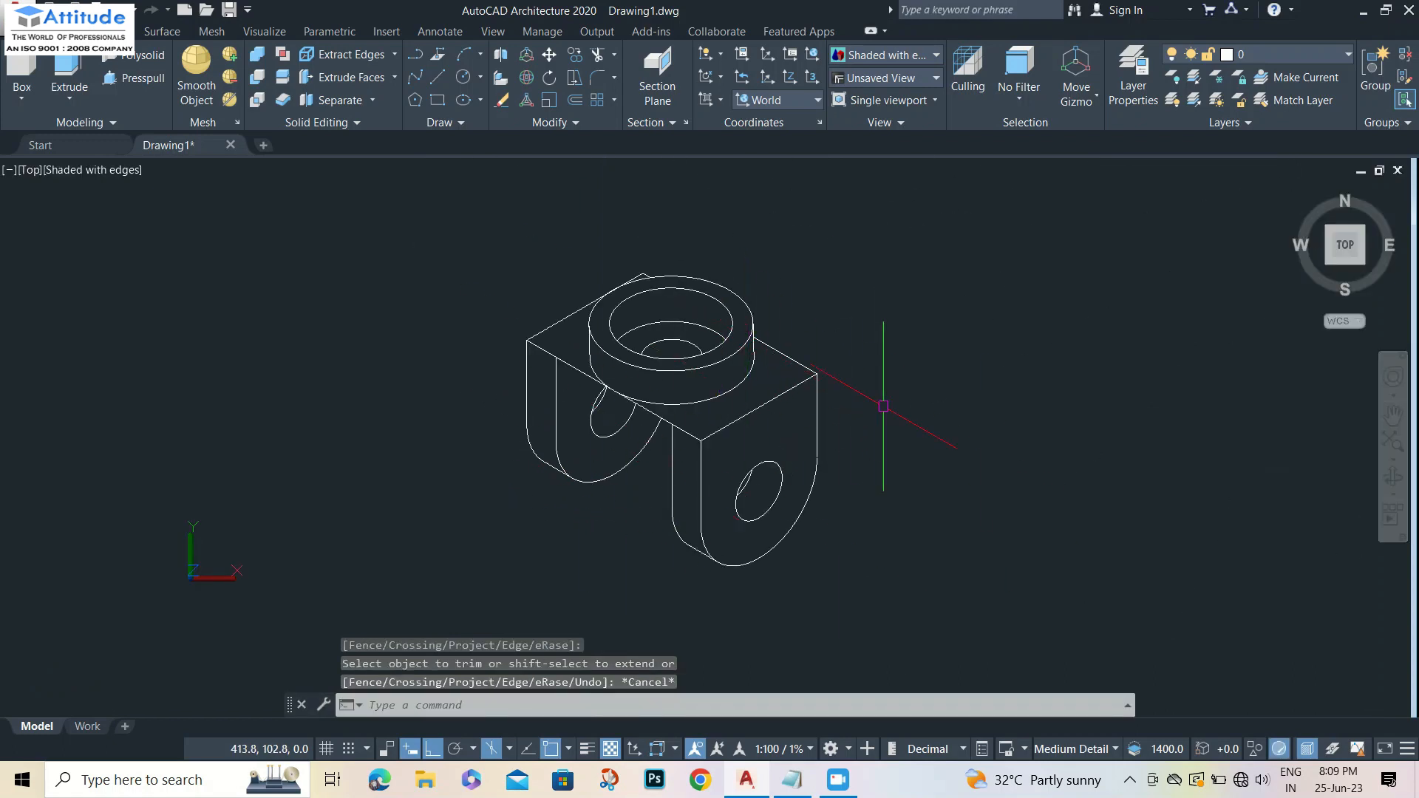
pyautogui.moveTo(898, 406); pyautogui.dragTo(750, 419, button='middle')
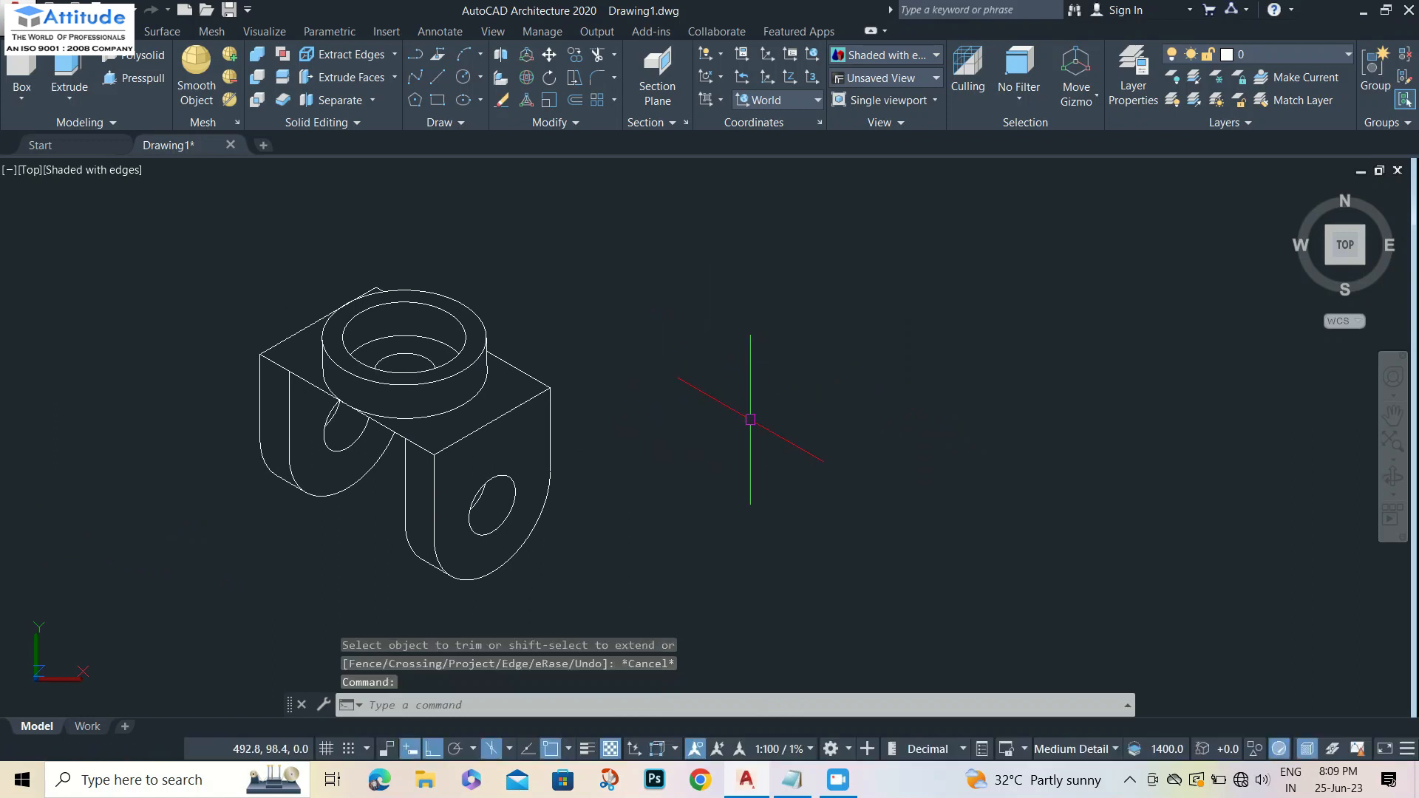